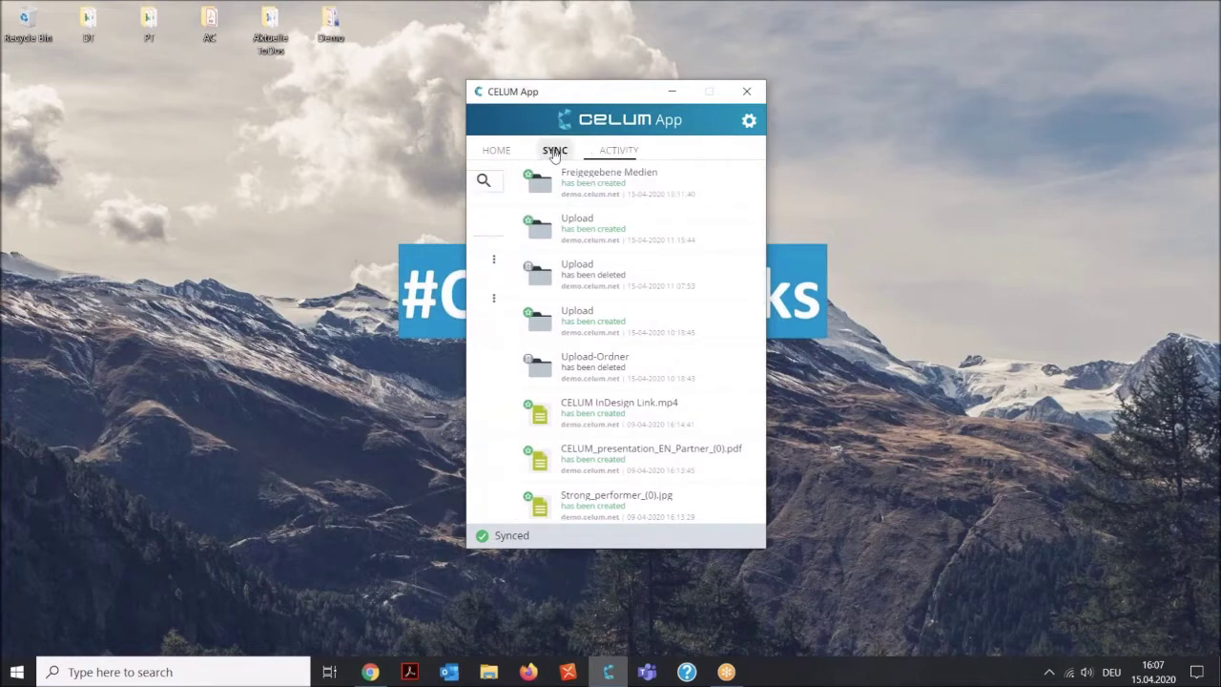
# Confirm in CELUM App's home and sync views that Freigegebene Medien and Upload are synced, then minimize the app.
pyautogui.click(498, 152)
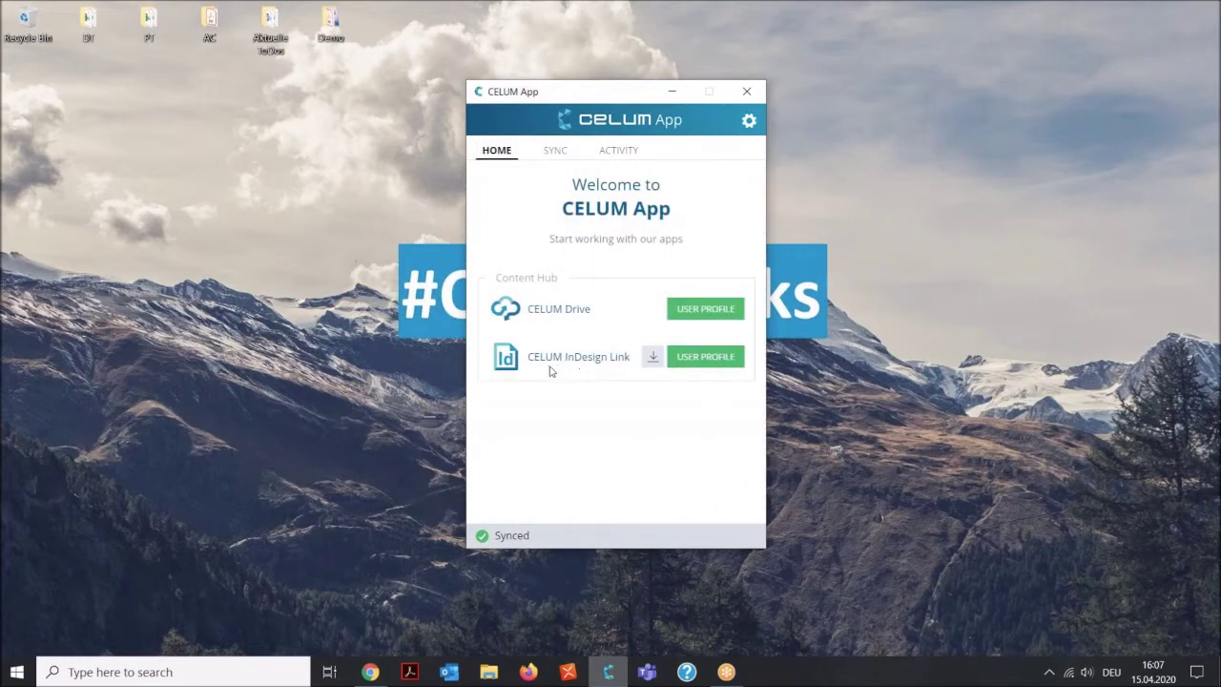
pyautogui.click(555, 152)
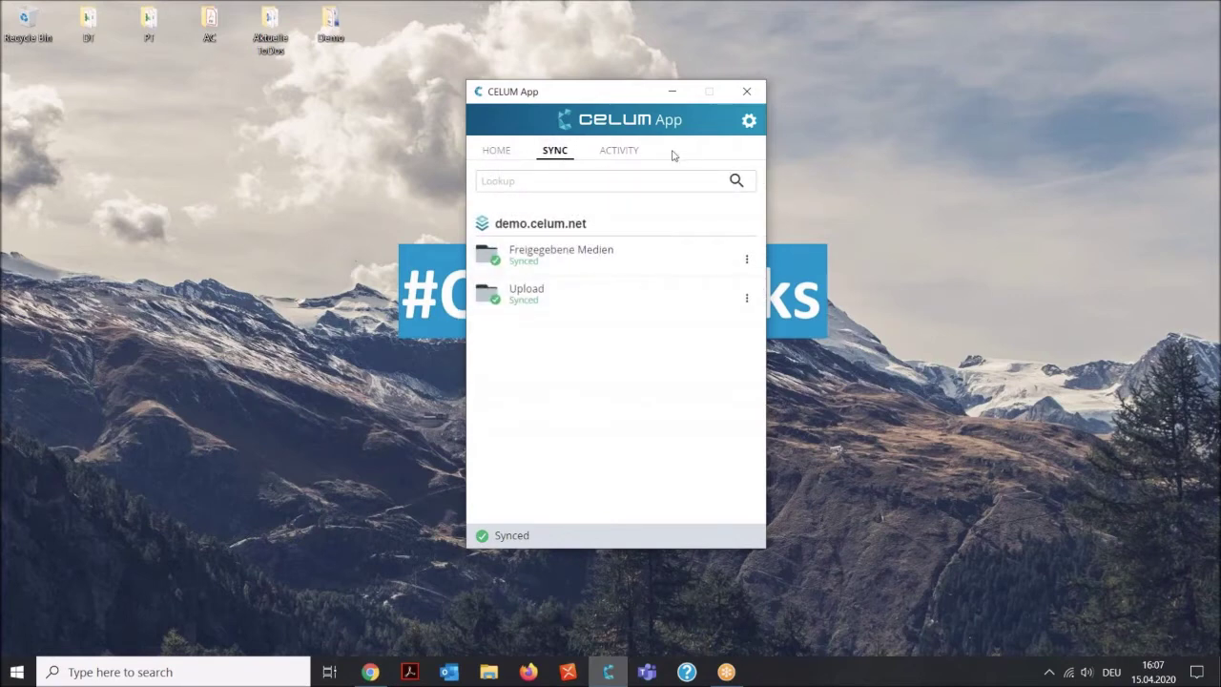
pyautogui.moveTo(728, 264)
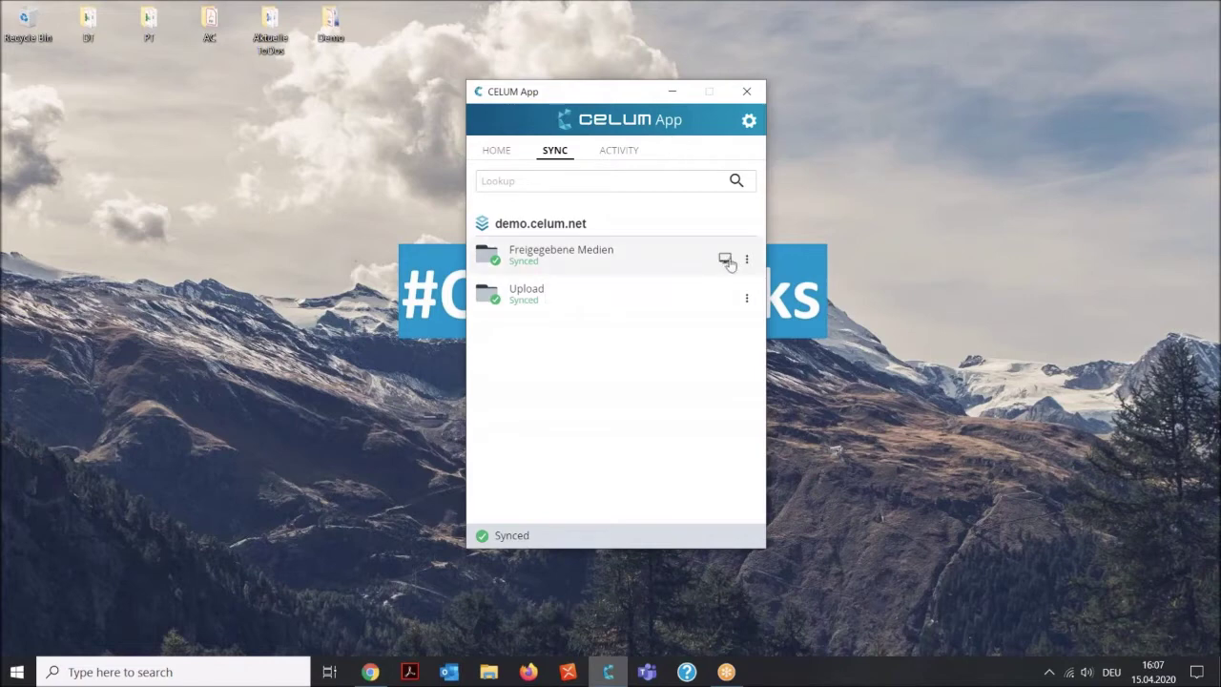
pyautogui.click(672, 93)
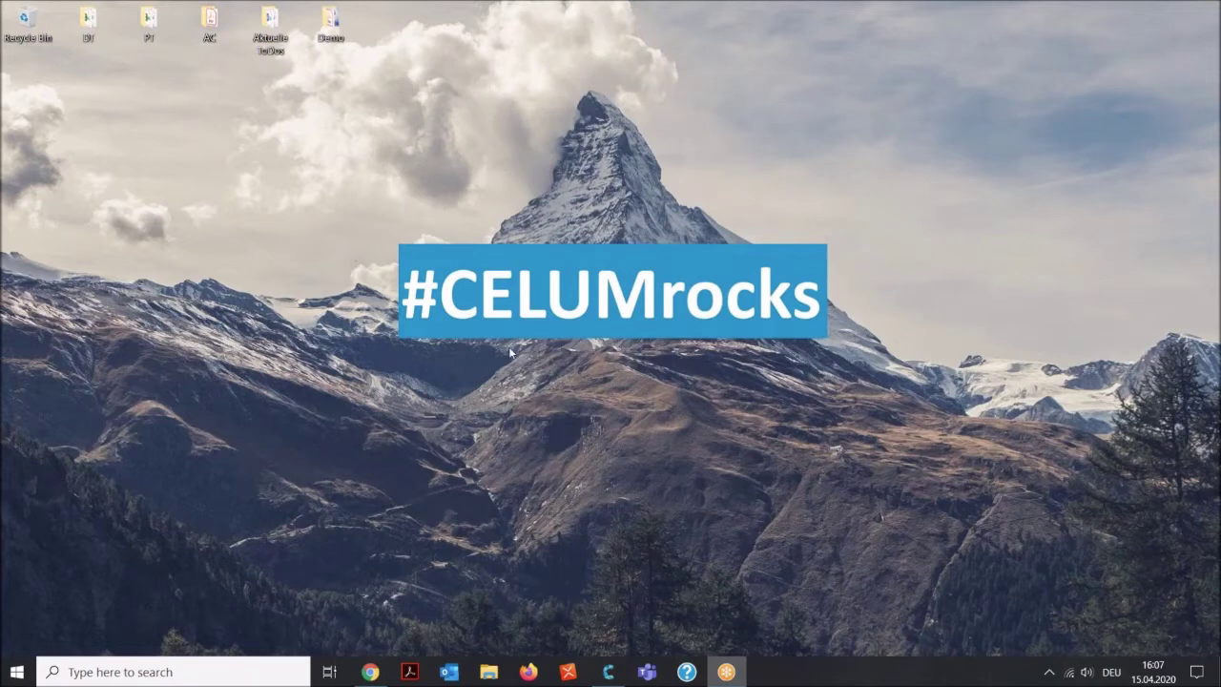
# In maximized Chrome, search workrooms for 'prin' and open the PRIINT WF workroom.
pyautogui.click(370, 671)
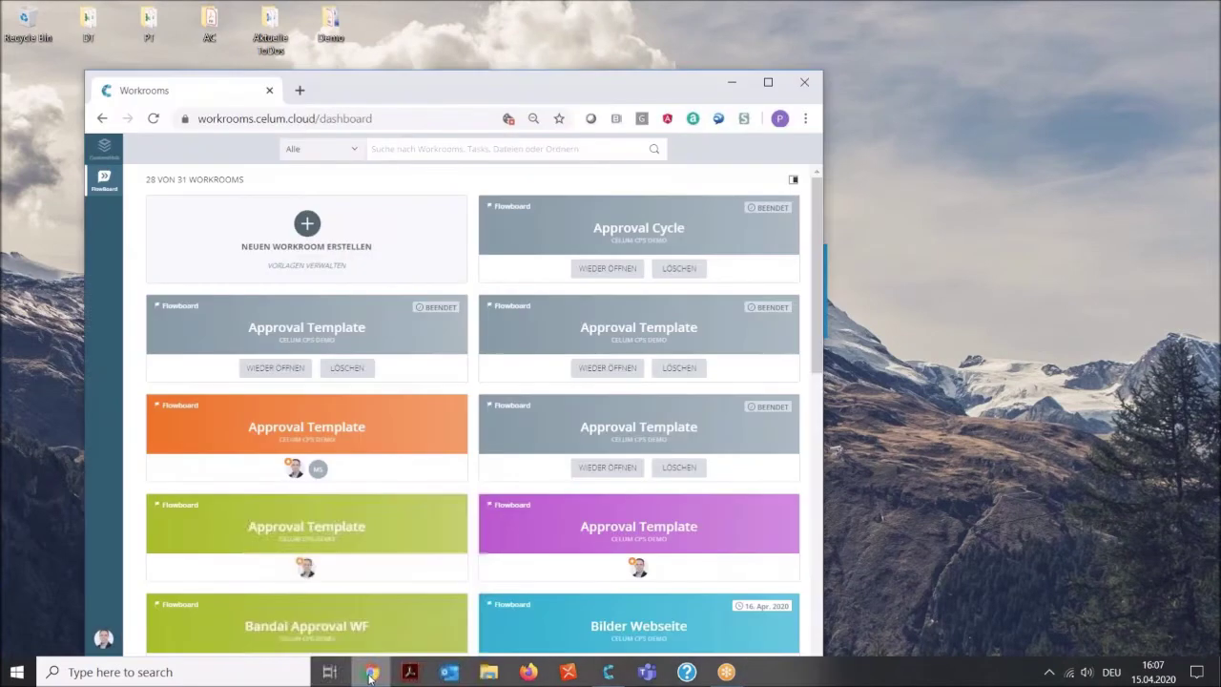
pyautogui.click(768, 82)
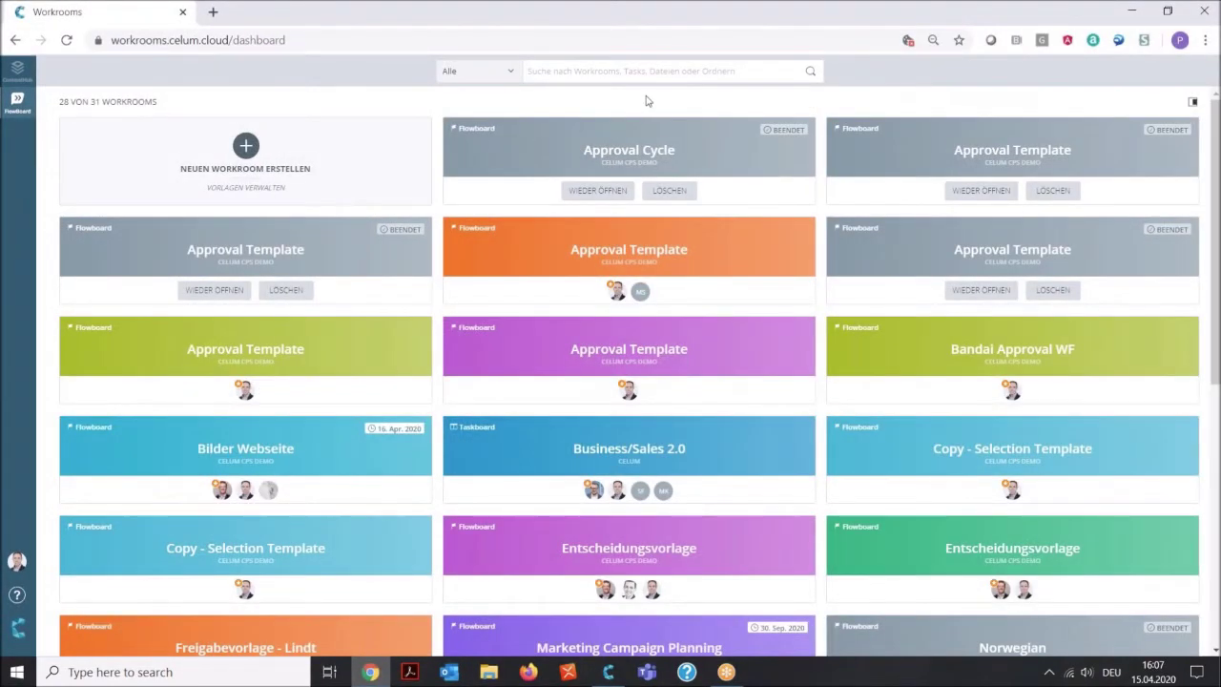
pyautogui.click(649, 68)
pyautogui.write('prin')
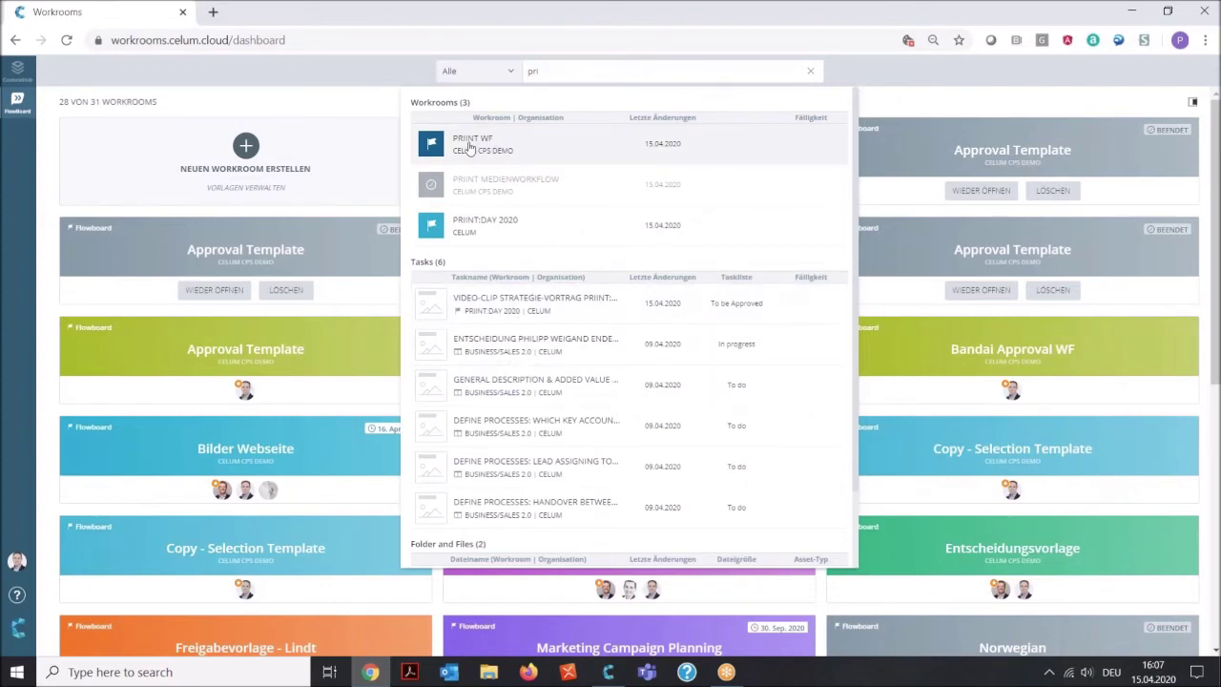
pyautogui.click(468, 147)
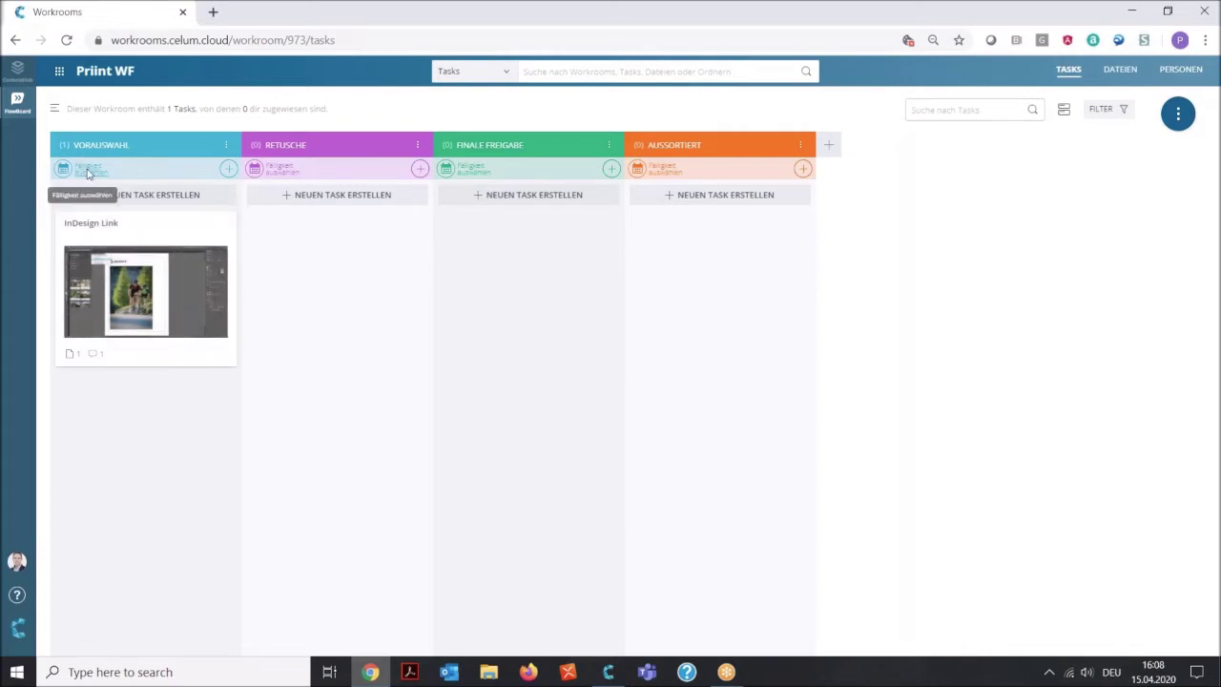
pyautogui.click(229, 169)
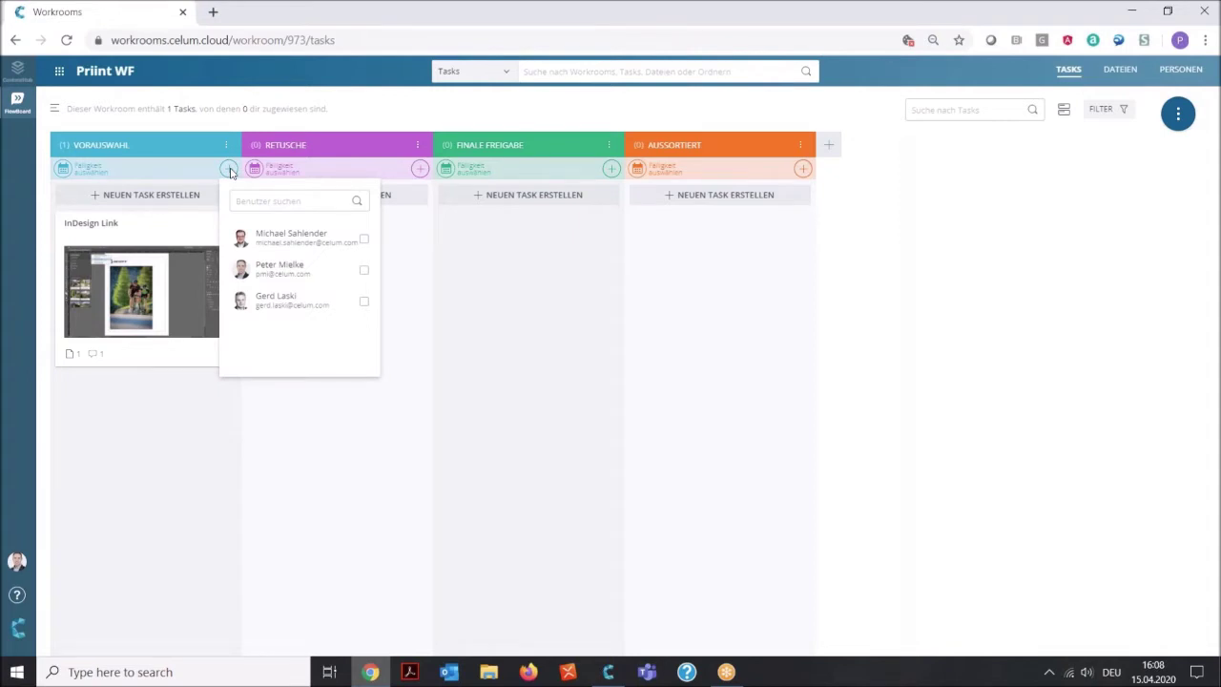
pyautogui.click(412, 267)
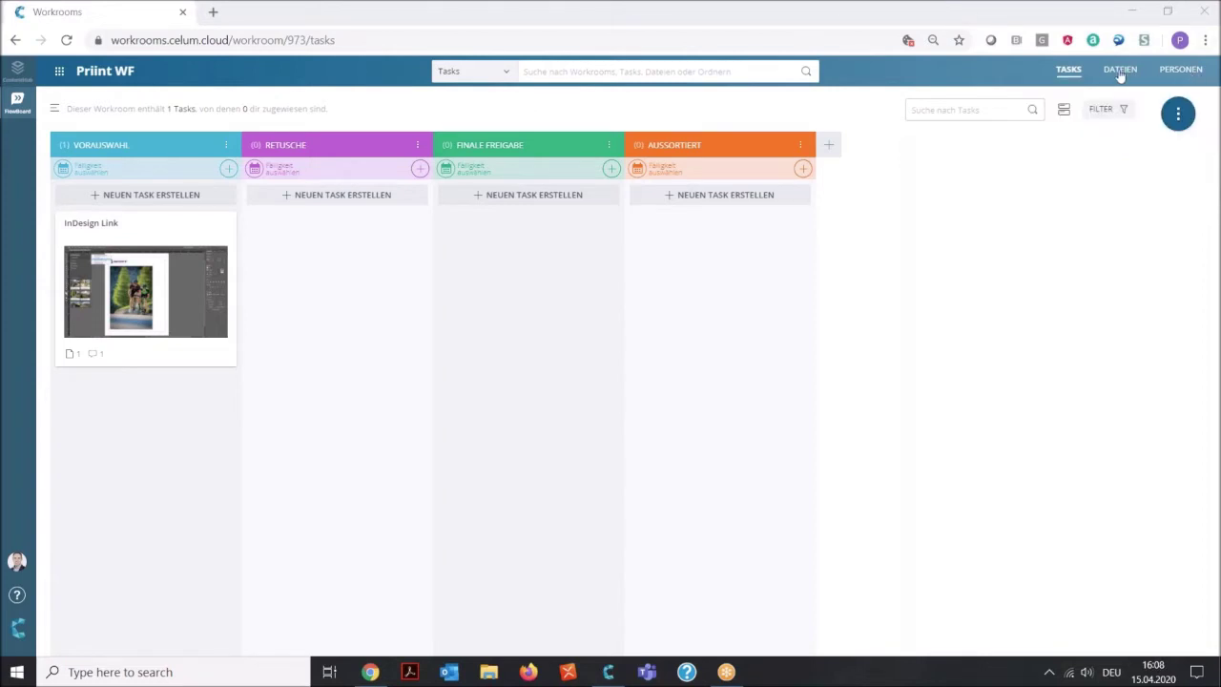
pyautogui.click(1121, 75)
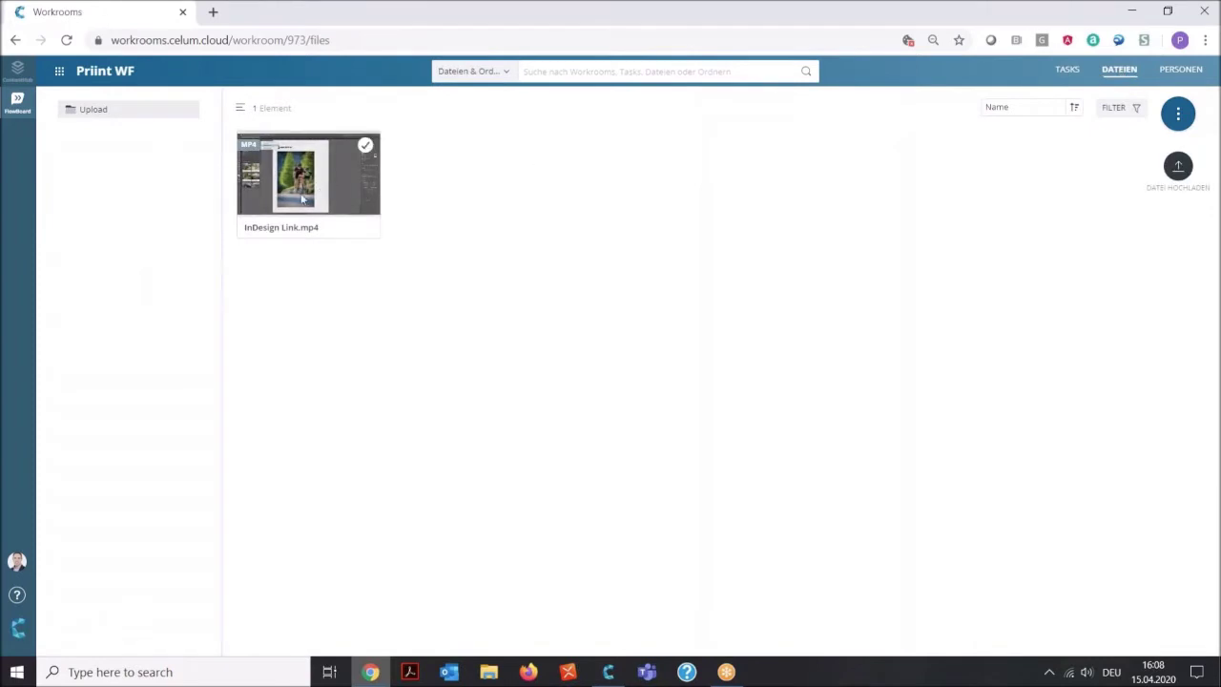
pyautogui.click(1181, 75)
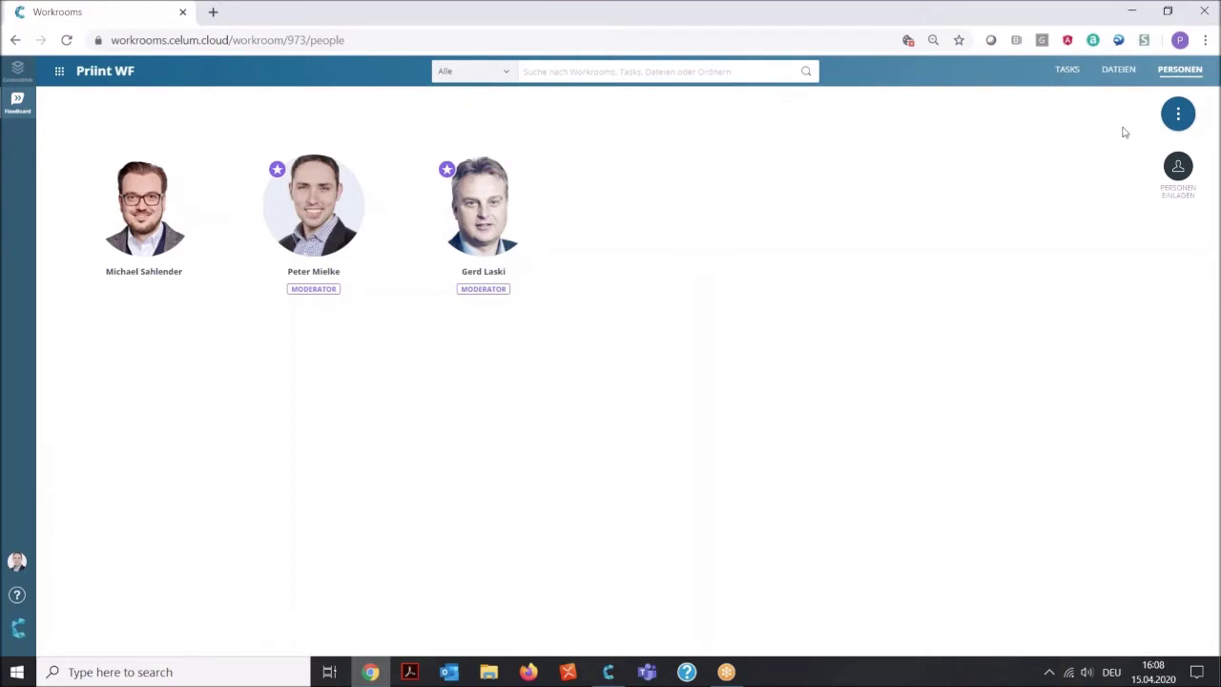
pyautogui.click(1066, 73)
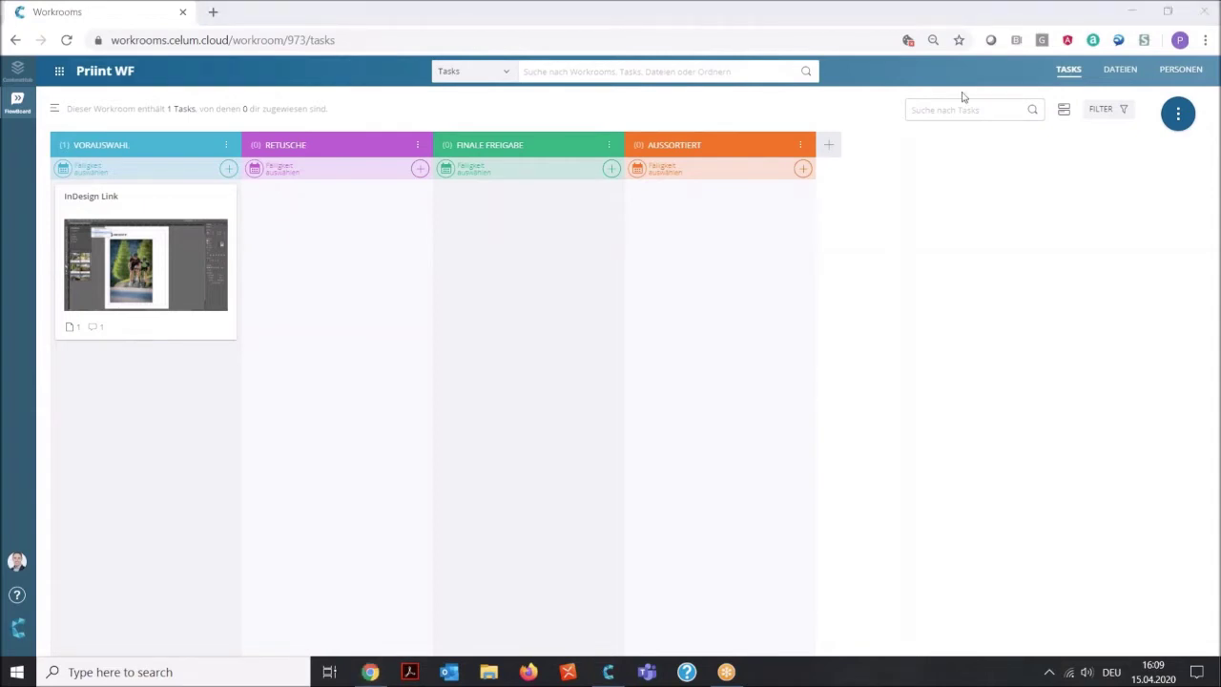
pyautogui.click(905, 184)
pyautogui.click(1177, 114)
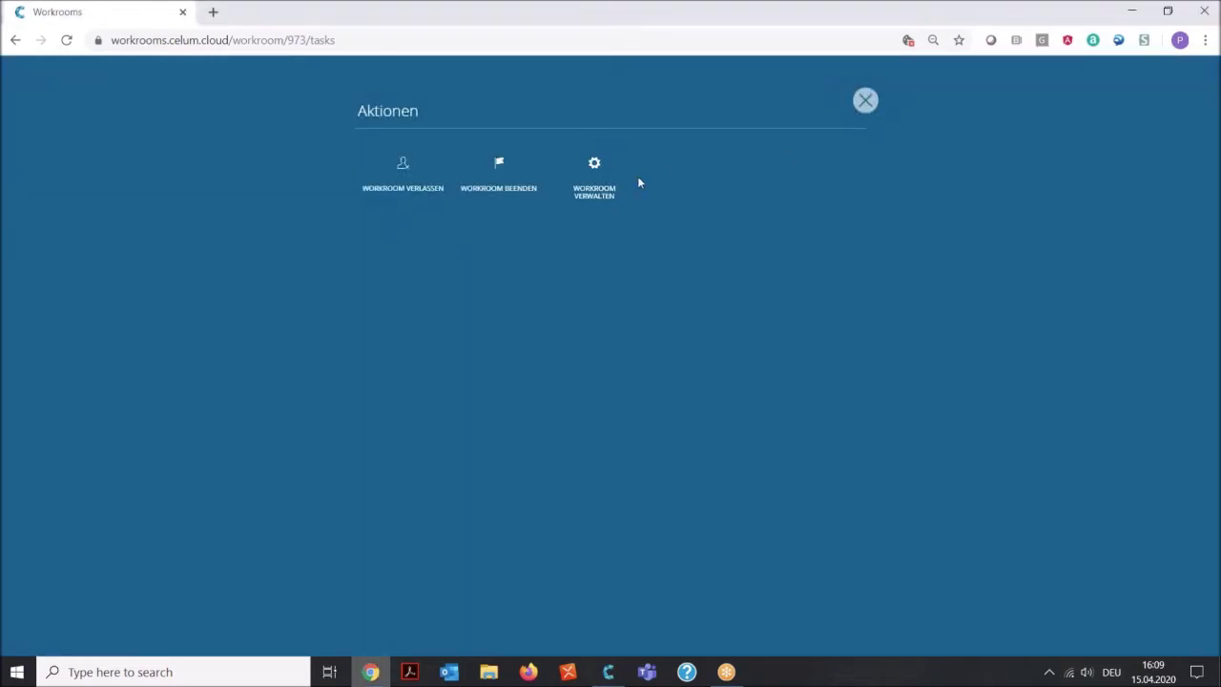
pyautogui.click(601, 169)
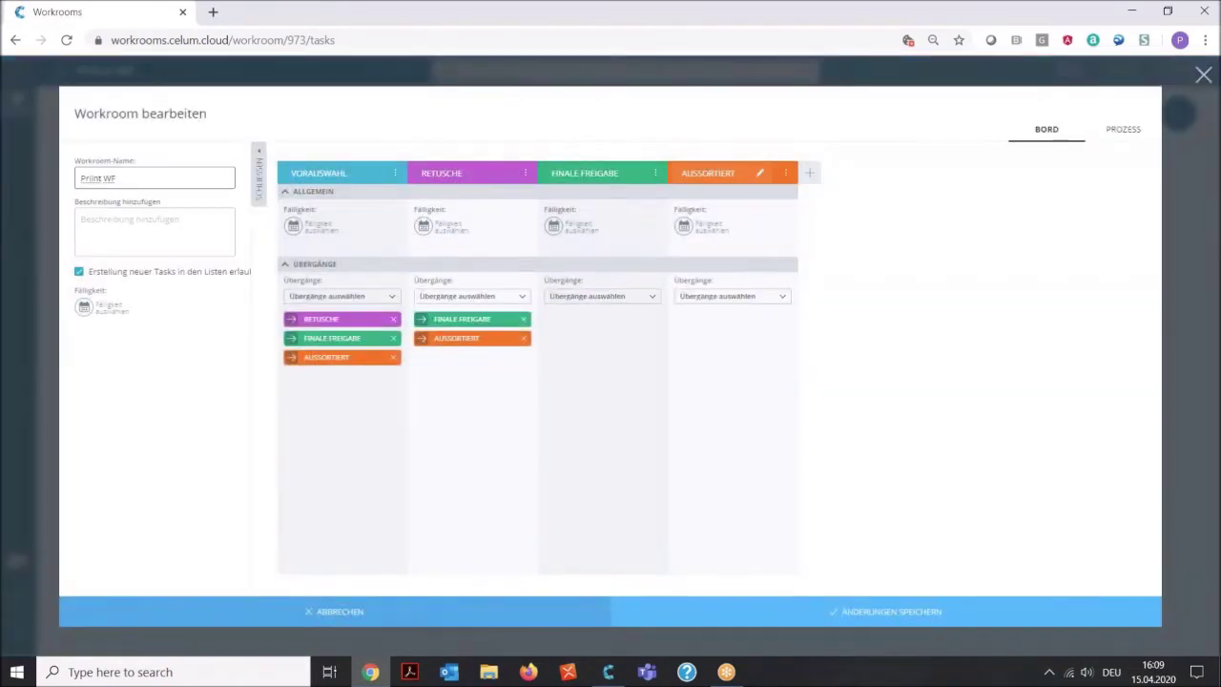
pyautogui.click(1126, 129)
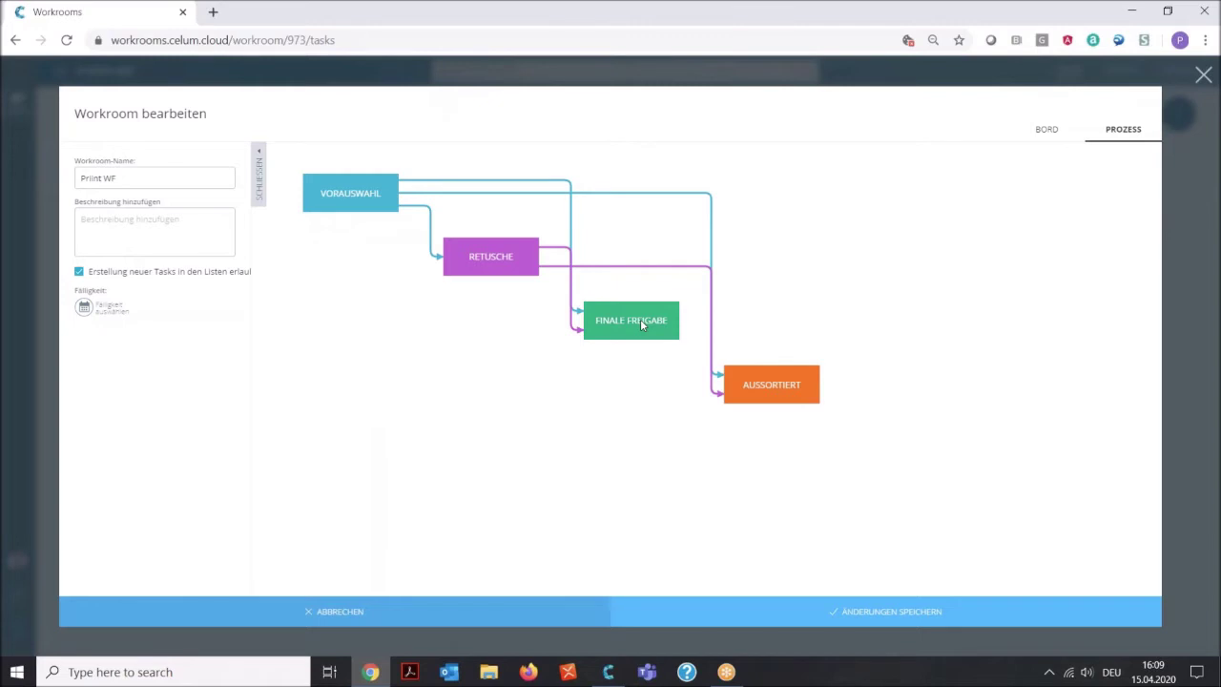
pyautogui.click(837, 608)
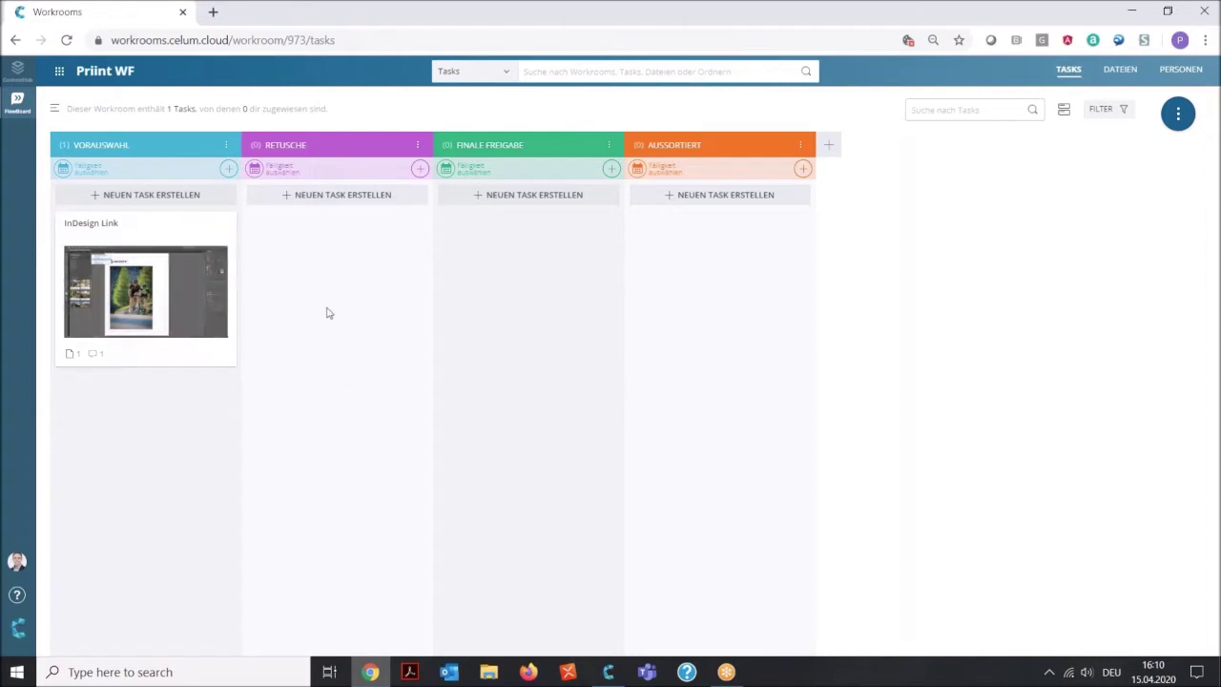
# Minimize Chrome and open CELUM App's synced demo.celum.net Upload folder in File Explorer.
pyautogui.click(1130, 13)
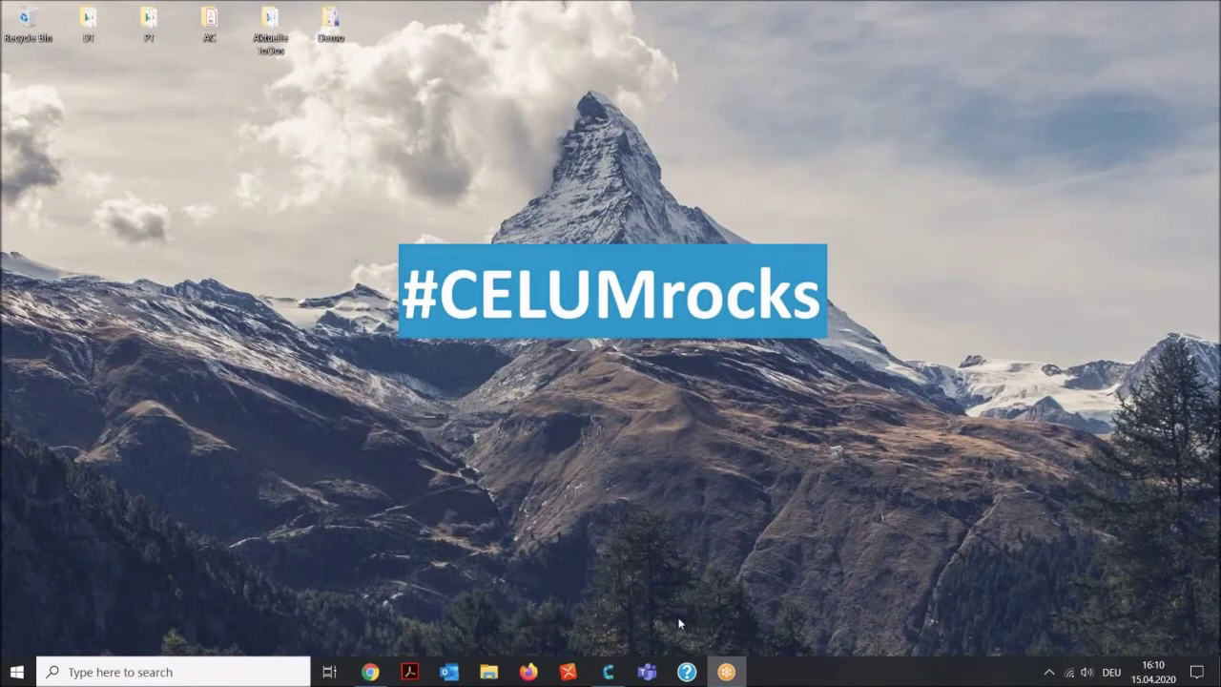
pyautogui.click(608, 672)
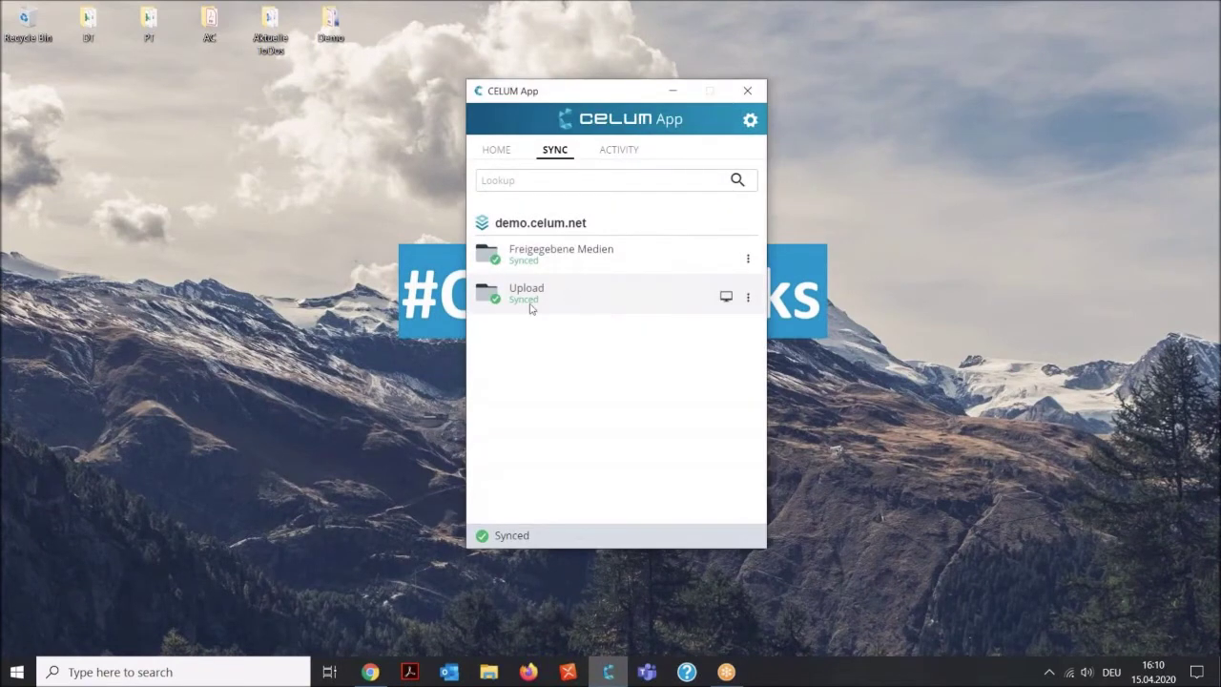
pyautogui.click(727, 298)
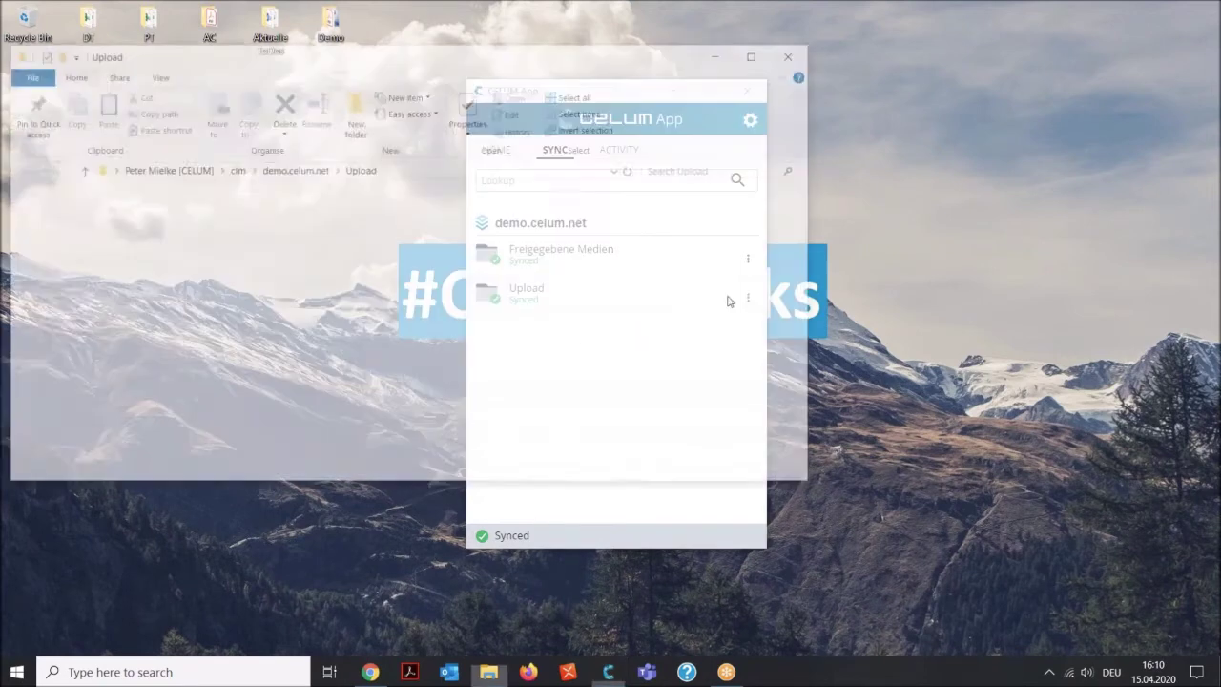
# Move the Upload window to the top and open the desktop Demo folder below it.
pyautogui.moveTo(521, 62); pyautogui.dragTo(802, 118)
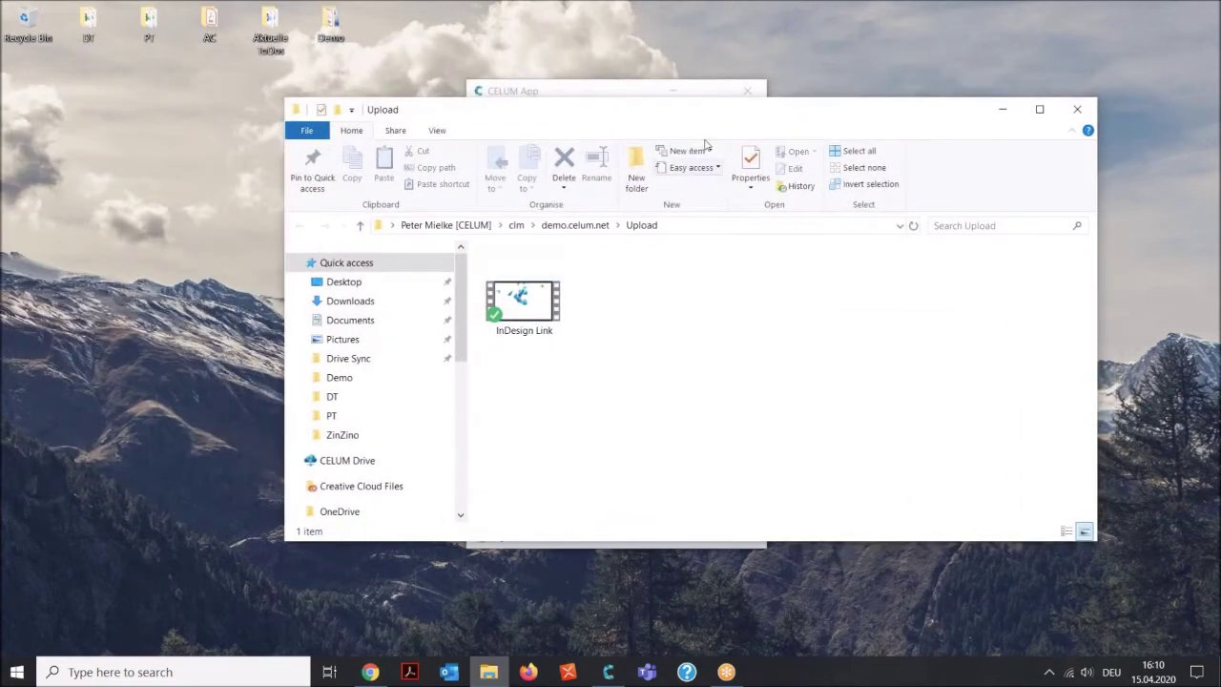
pyautogui.moveTo(720, 117); pyautogui.dragTo(809, 19)
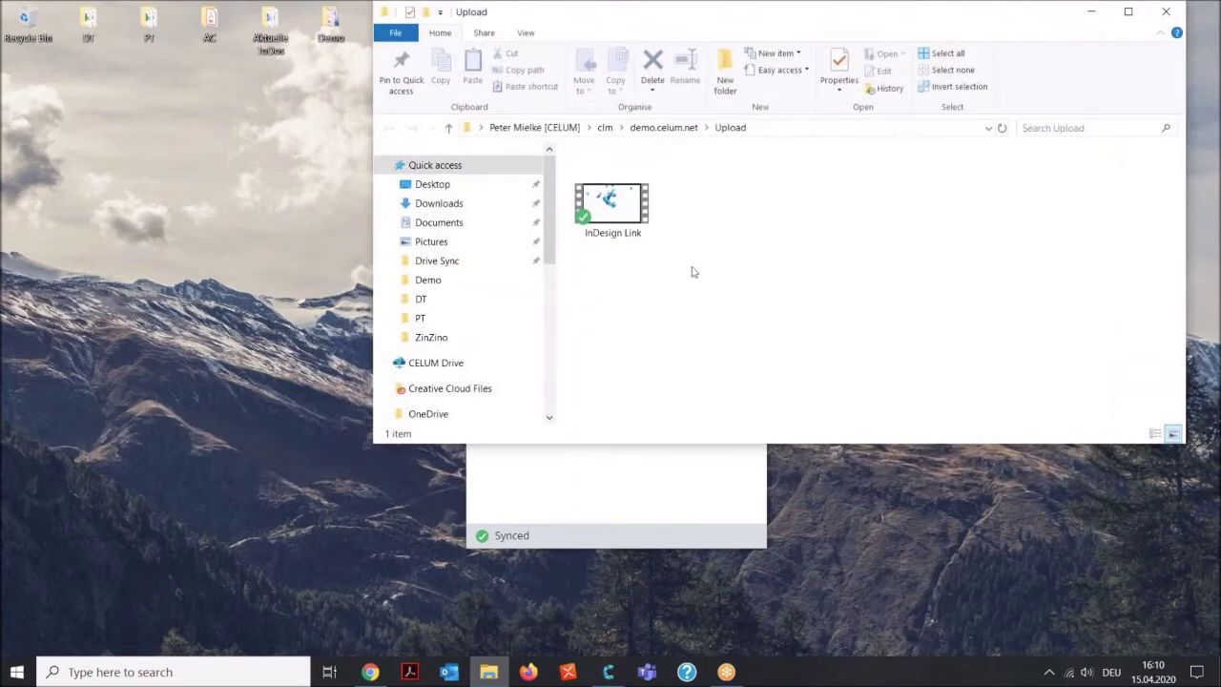
pyautogui.click(334, 31)
pyautogui.doubleClick(333, 30)
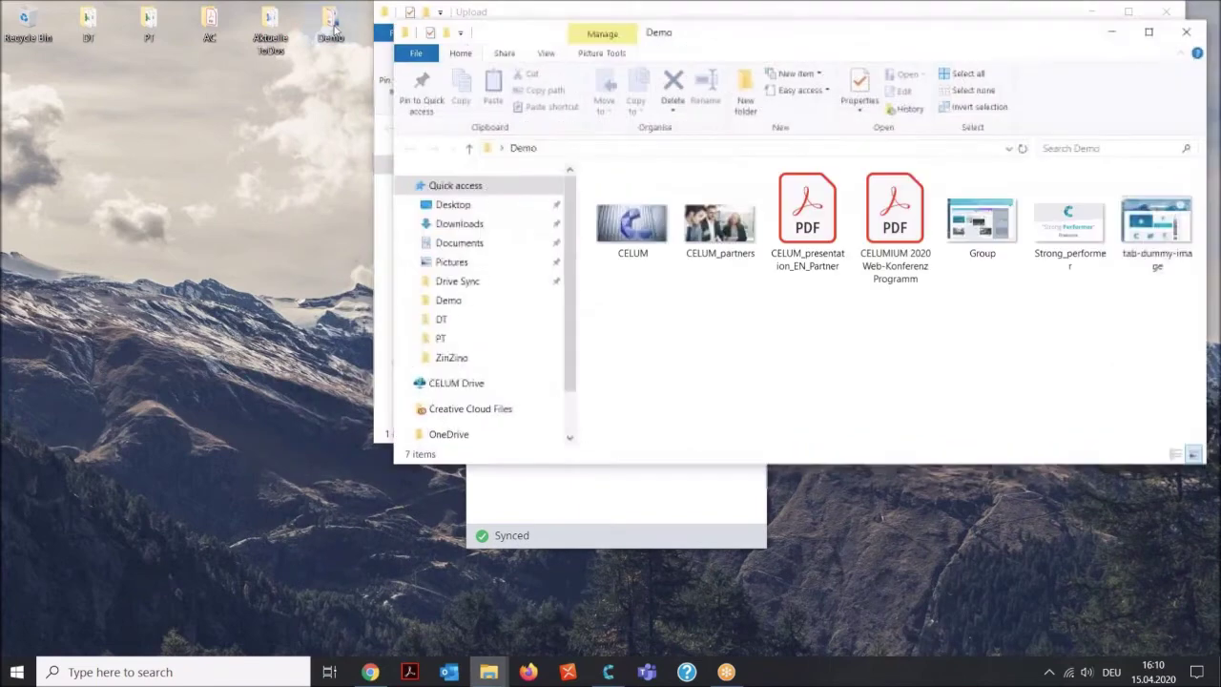
pyautogui.moveTo(888, 40); pyautogui.dragTo(510, 144)
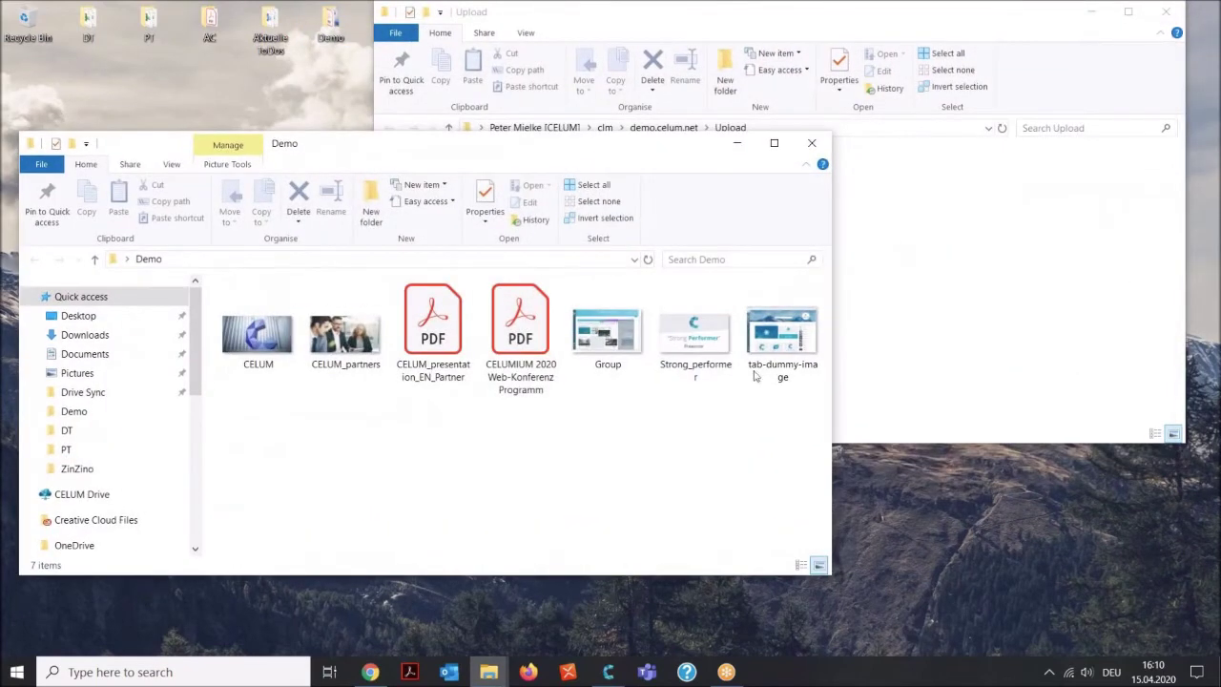
# Move all seven Demo files into the Upload folder, then minimize both windows and close CELUM App.
pyautogui.moveTo(802, 445); pyautogui.dragTo(949, 318)
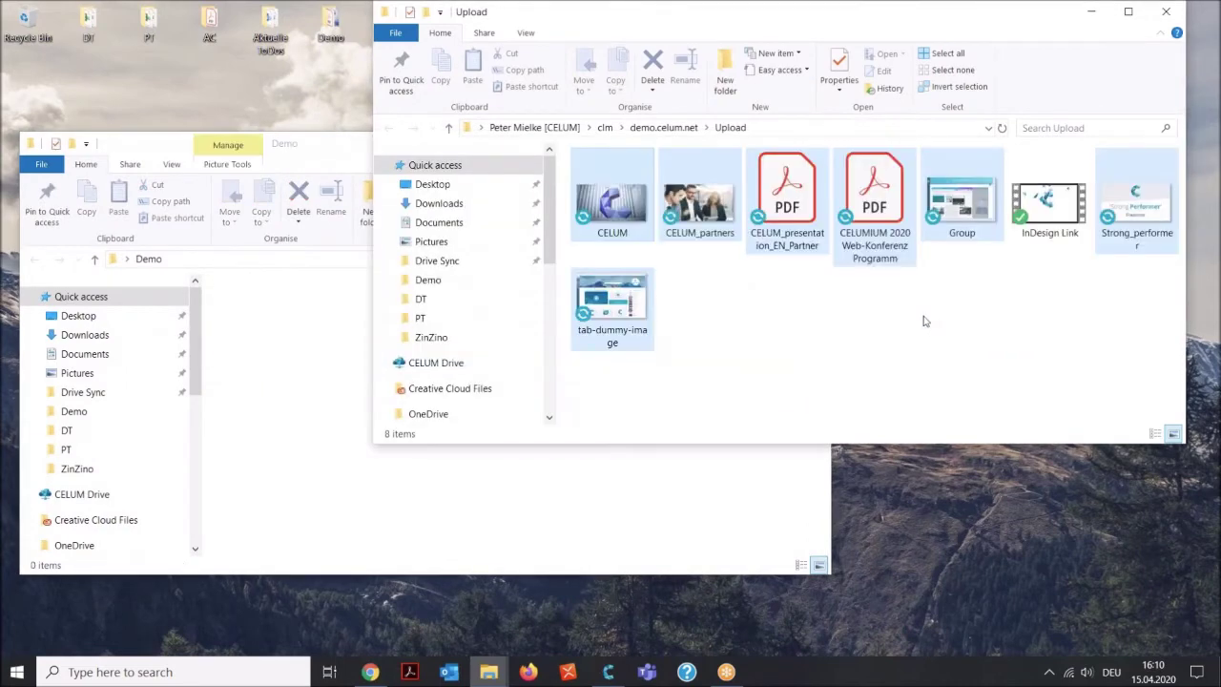
pyautogui.moveTo(981, 19); pyautogui.dragTo(836, 47)
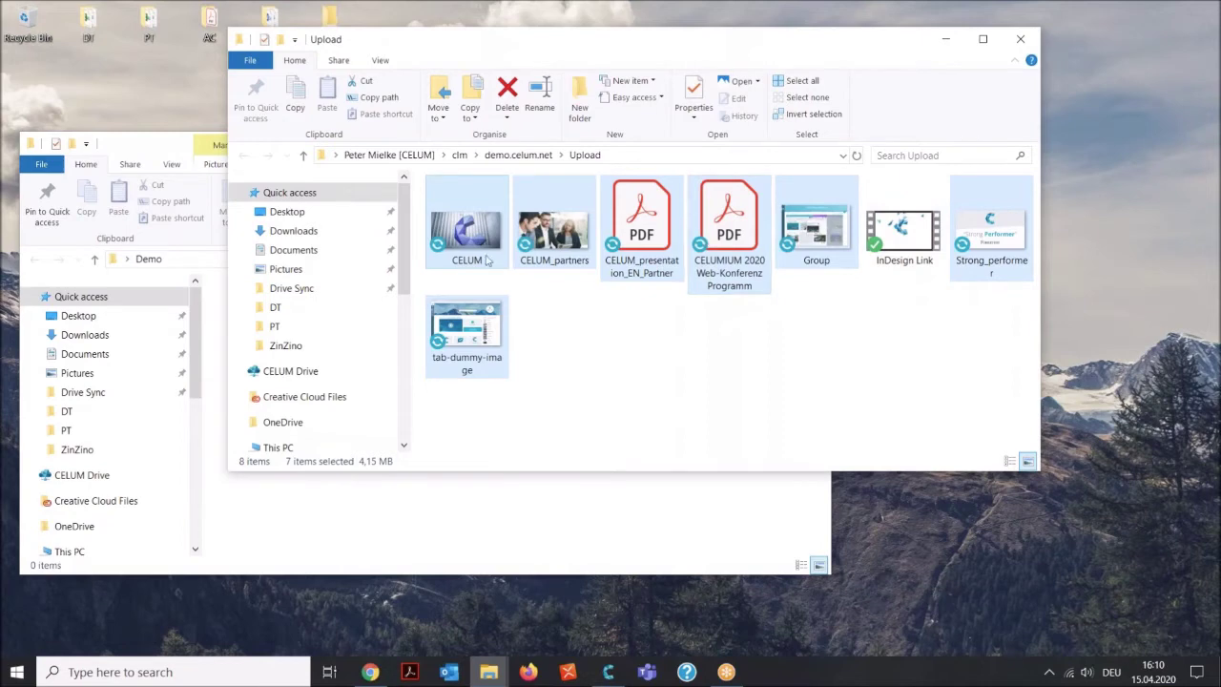
pyautogui.click(572, 508)
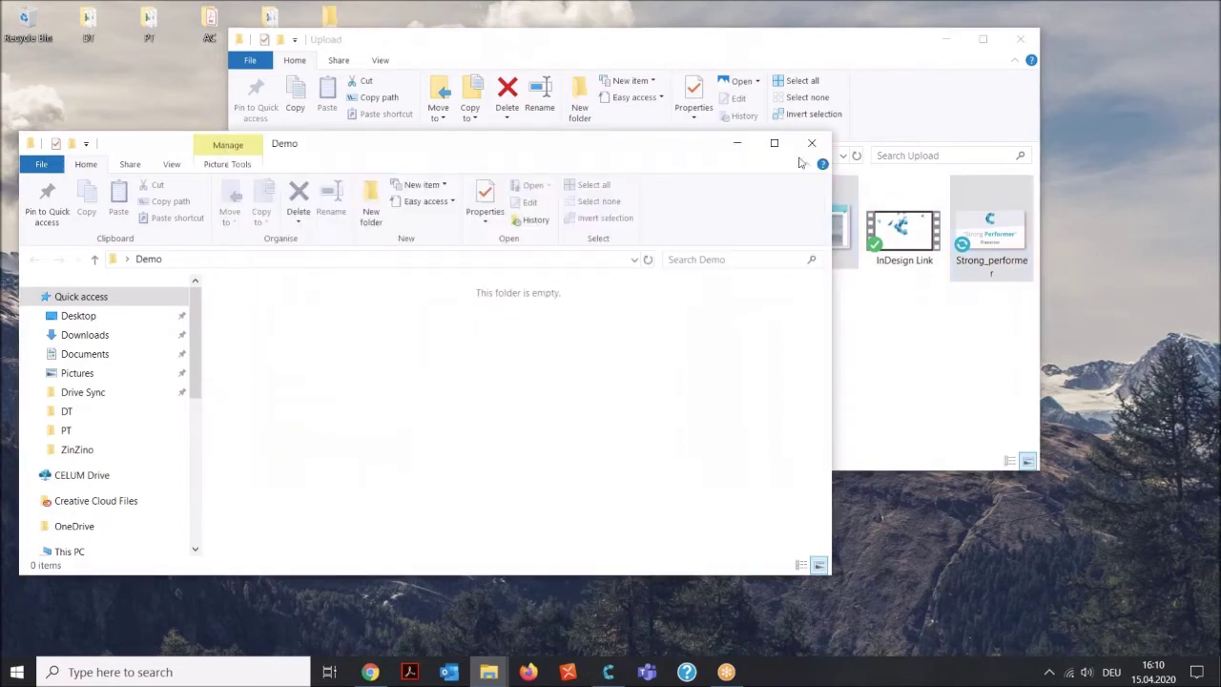
pyautogui.click(738, 143)
pyautogui.click(945, 39)
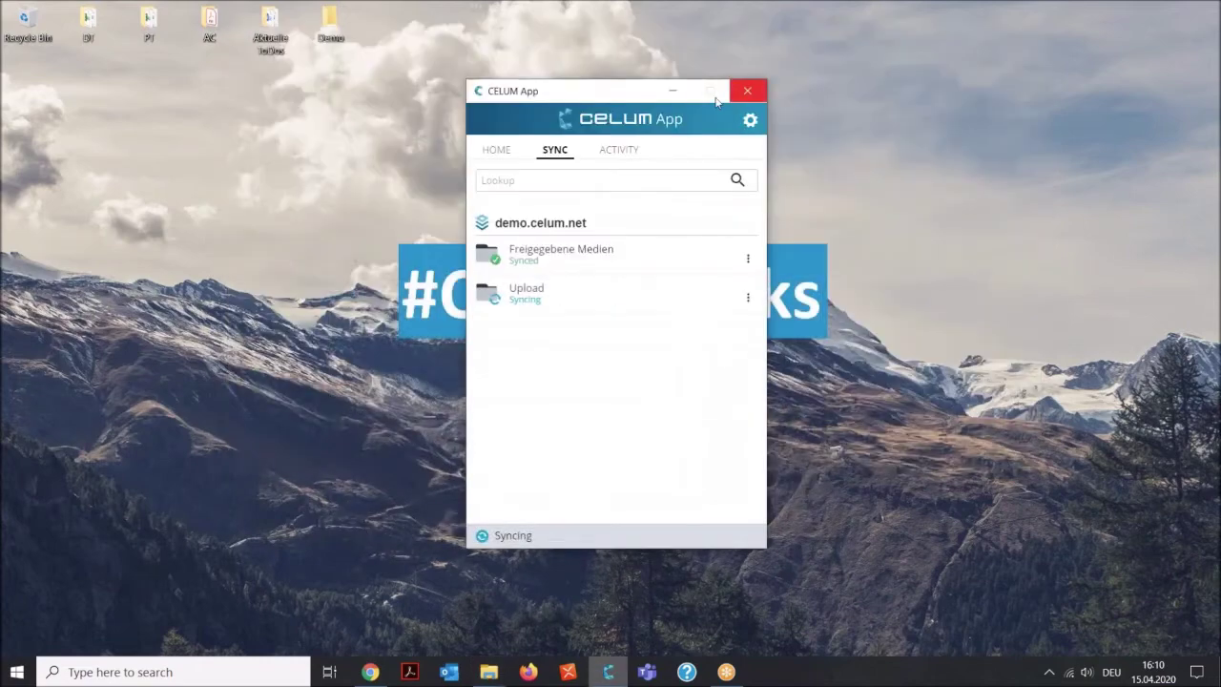
# Make a team member responsible for the Vorauswahl list on the Priint WF board.
pyautogui.click(370, 671)
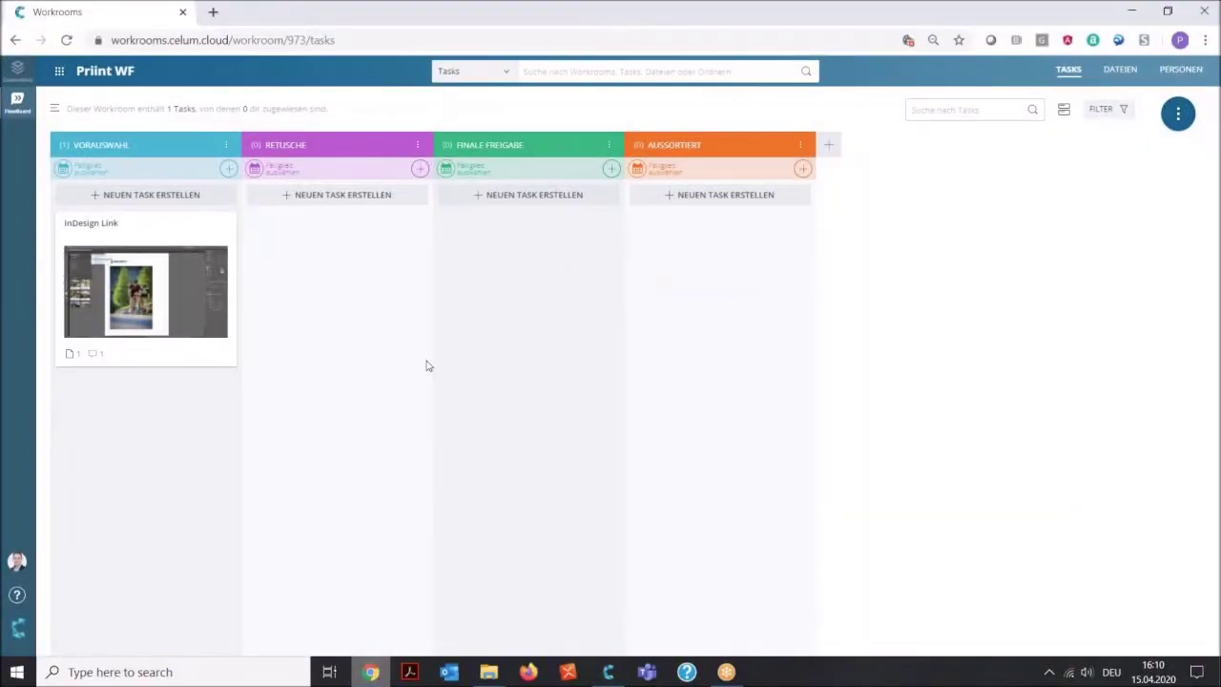
pyautogui.click(228, 169)
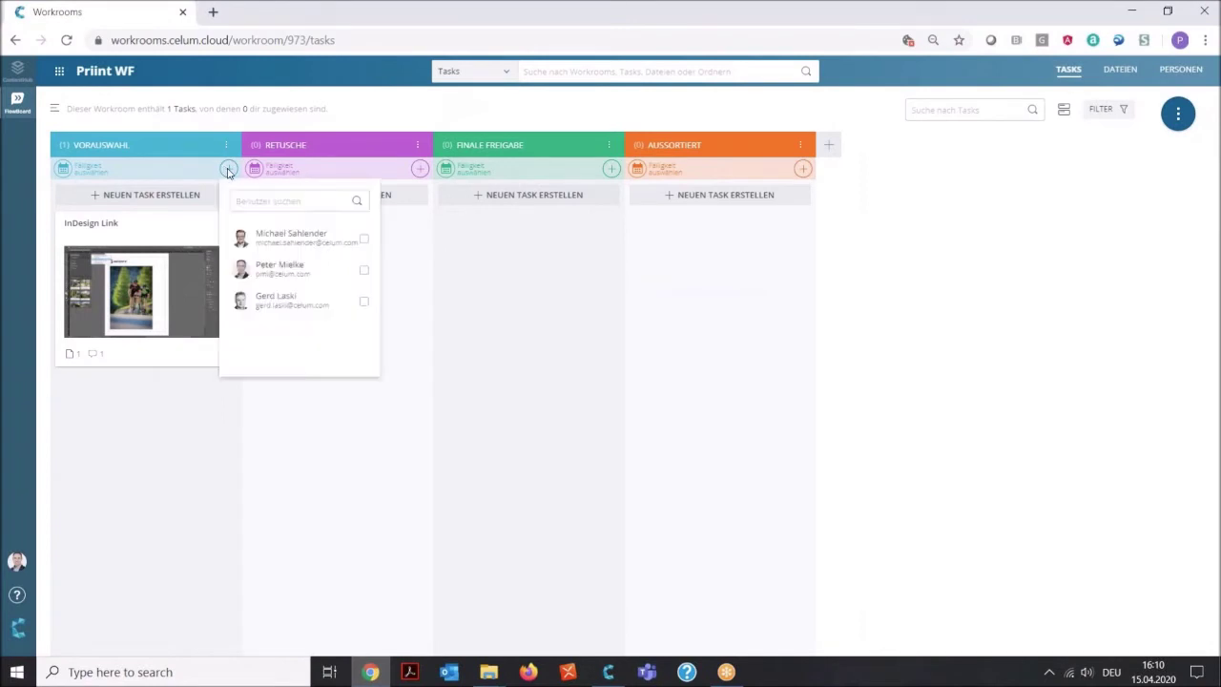
pyautogui.click(364, 302)
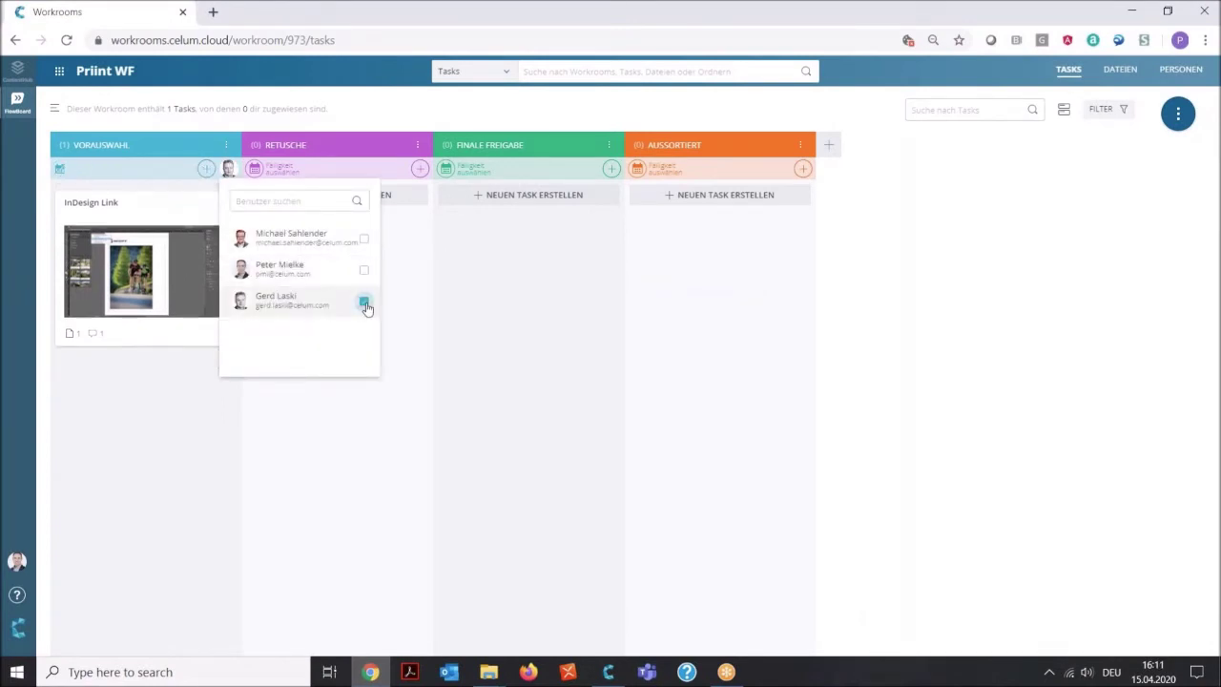
pyautogui.click(423, 177)
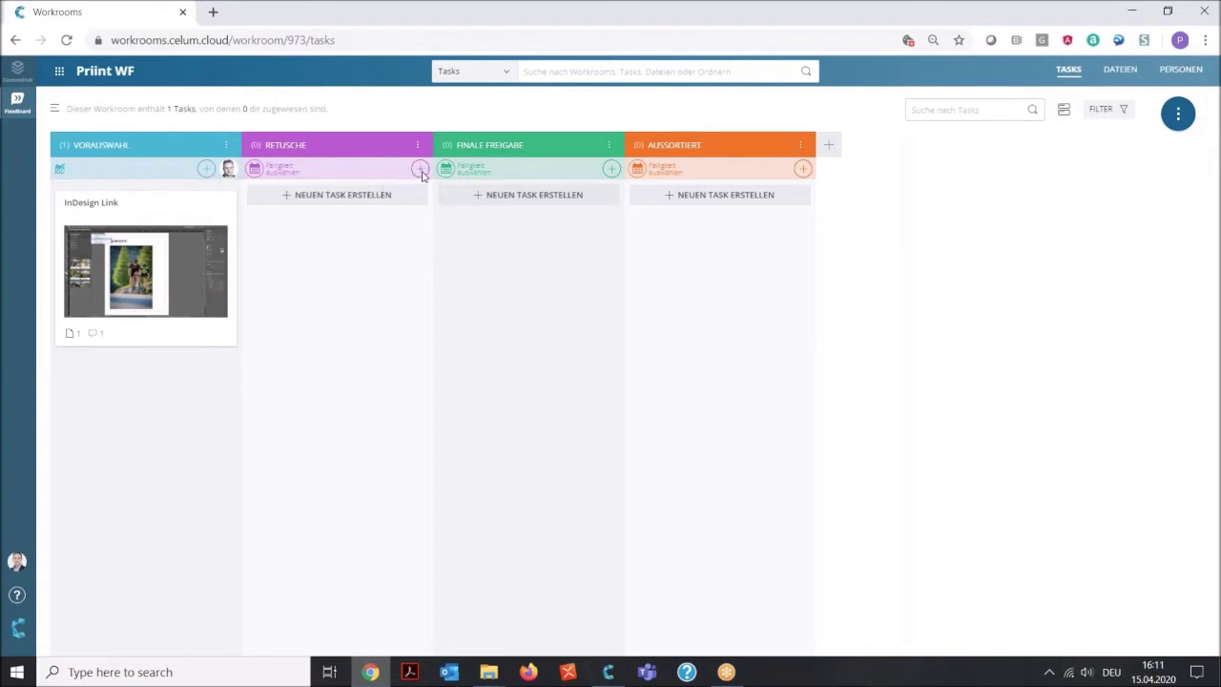
# Assign a responsible team member to the Retusche list, leaving the task filter unchanged.
pyautogui.click(421, 170)
pyautogui.click(555, 271)
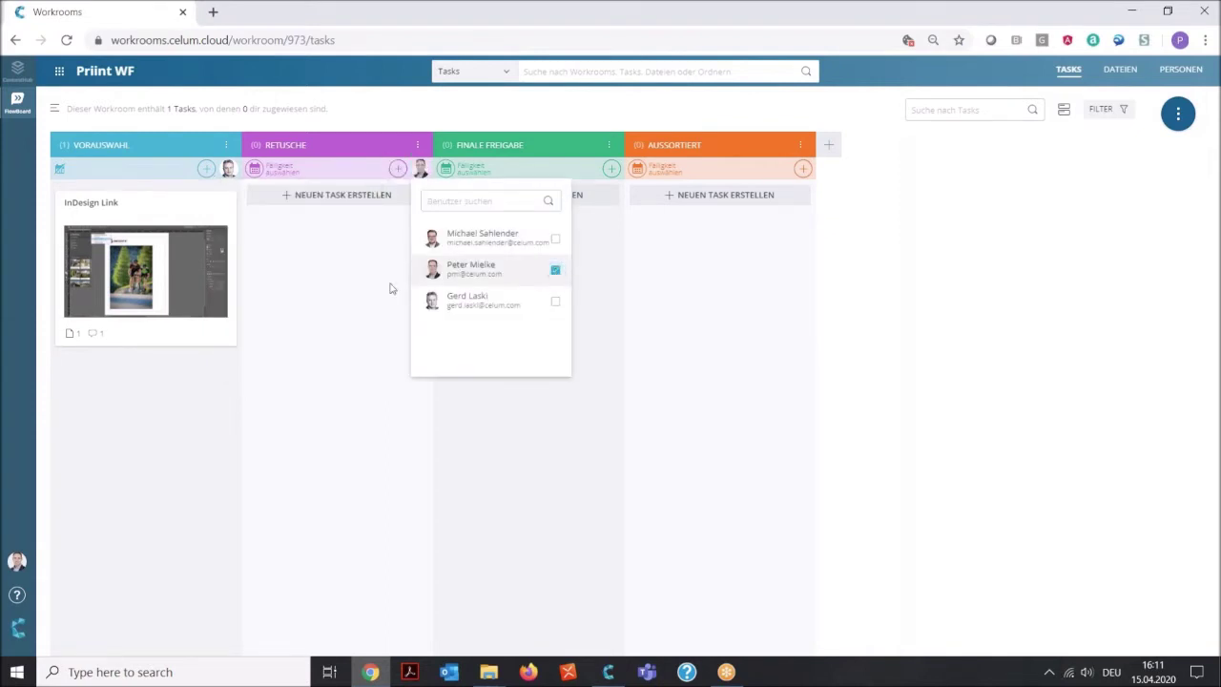
pyautogui.click(344, 278)
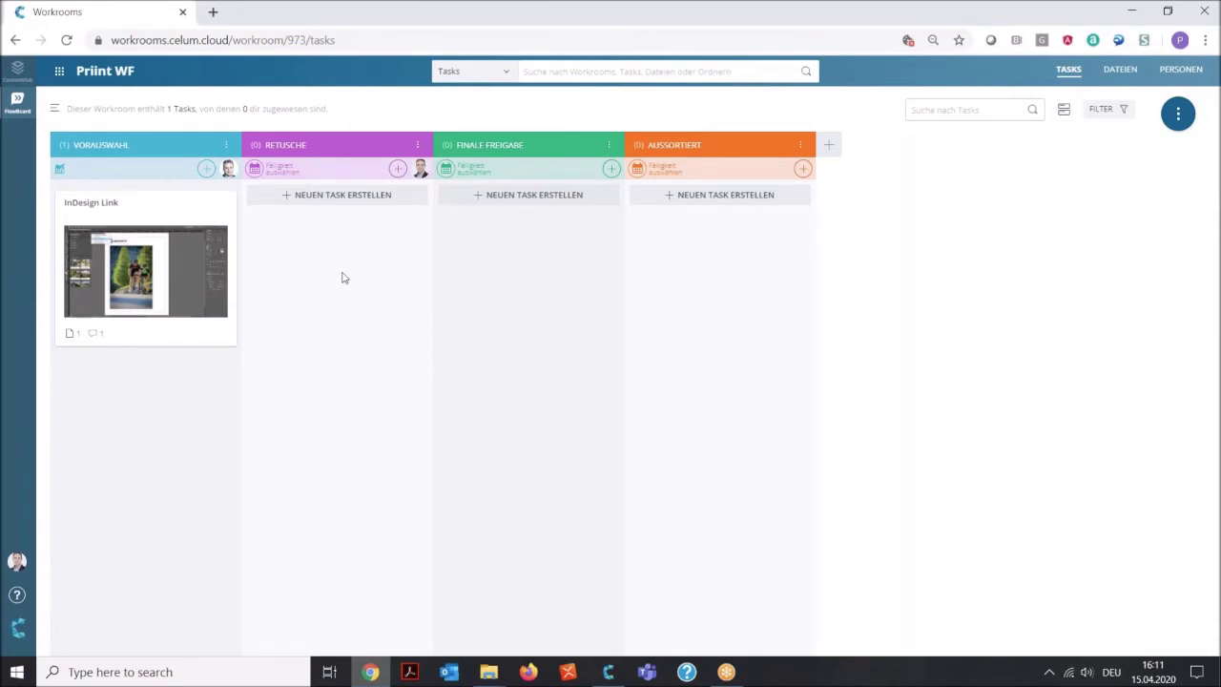
pyautogui.click(1107, 110)
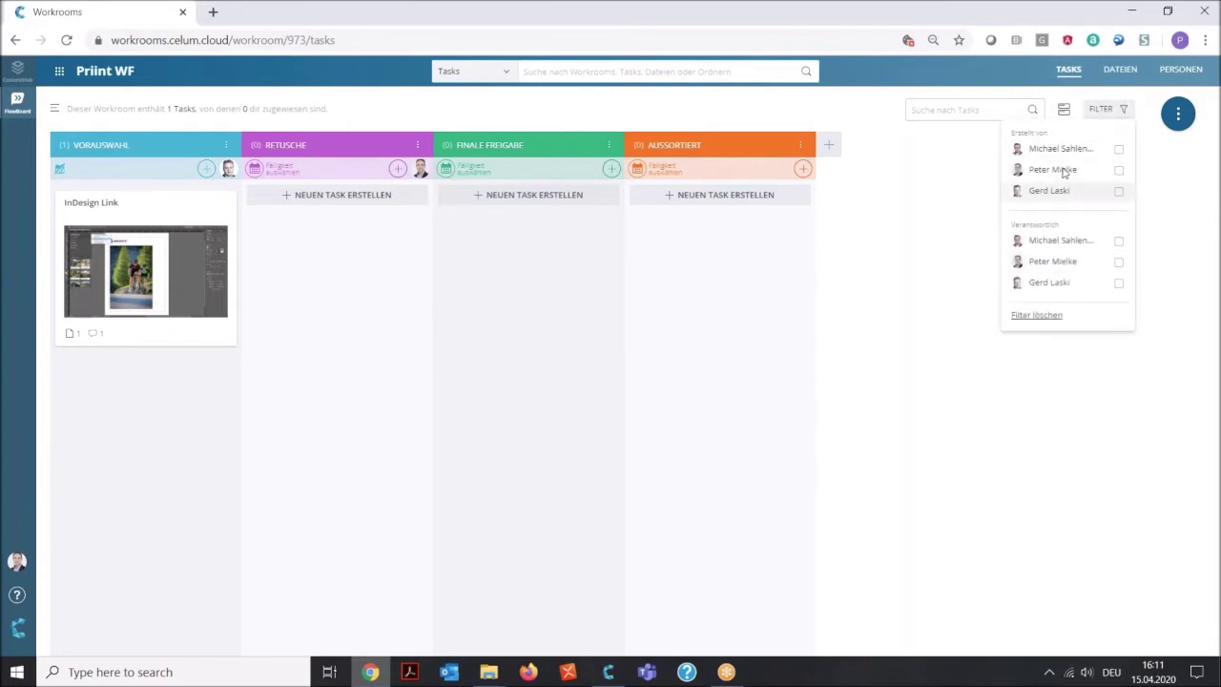
pyautogui.click(956, 185)
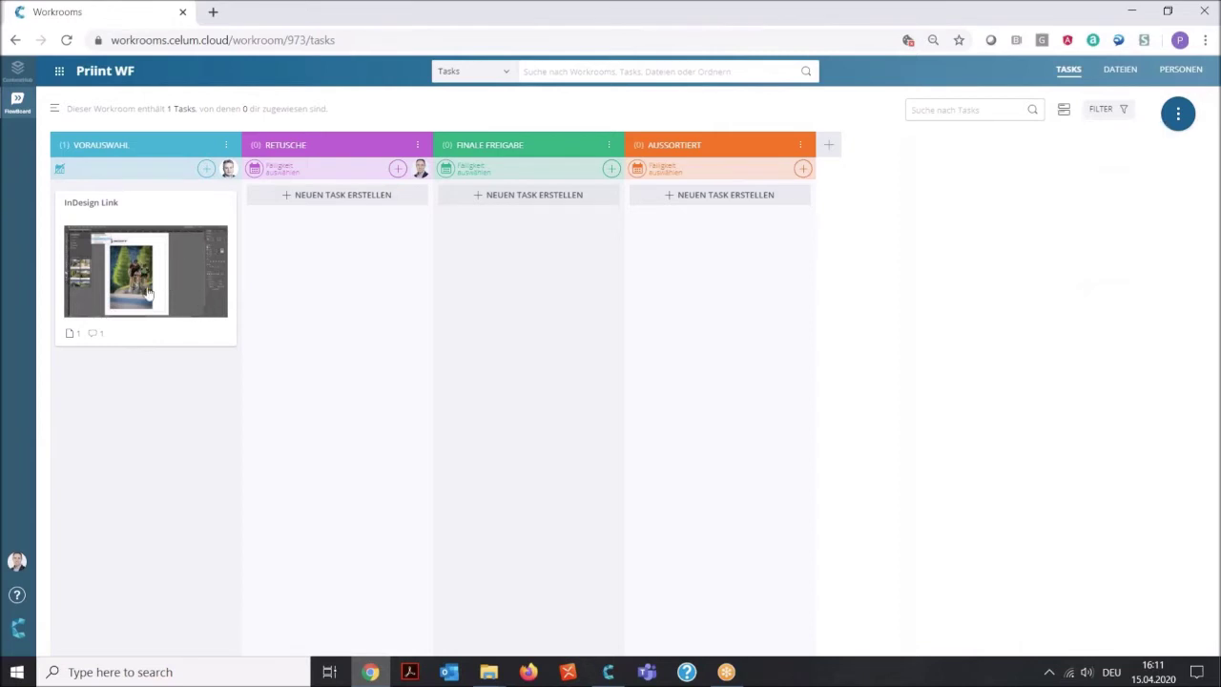
# Toggle task card previews off and back on, view the six files under Dateien, then return to Tasks.
pyautogui.click(1065, 111)
pyautogui.click(1066, 111)
pyautogui.click(1065, 111)
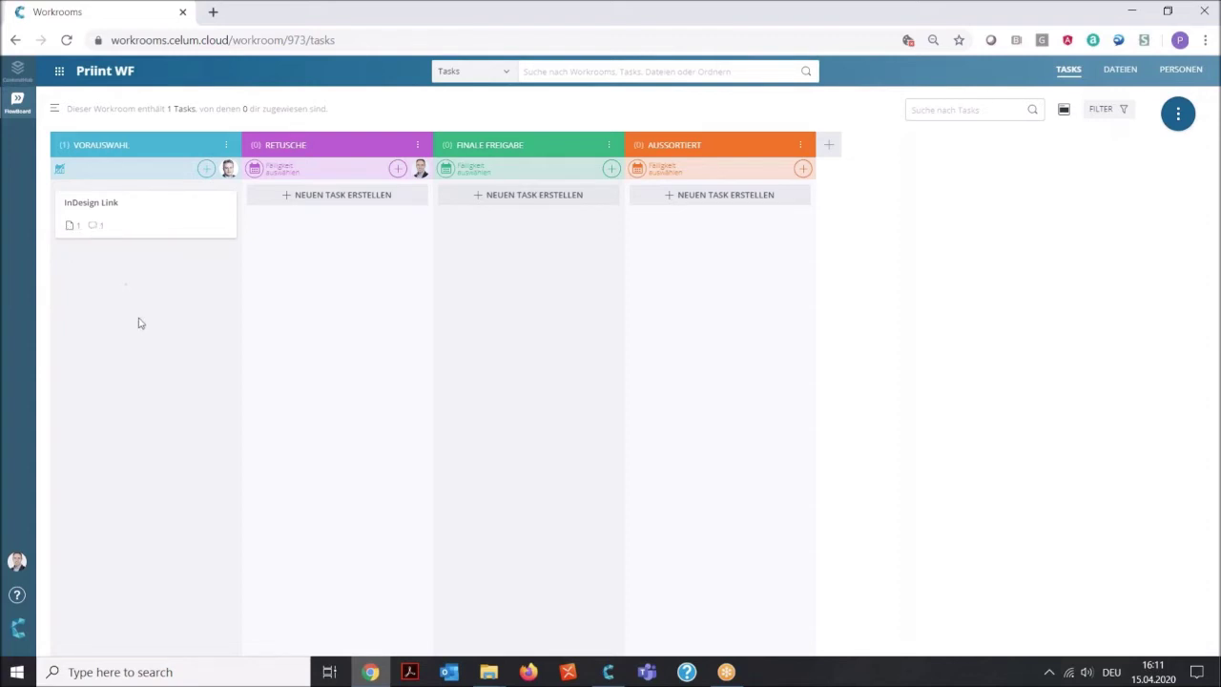
pyautogui.click(1064, 112)
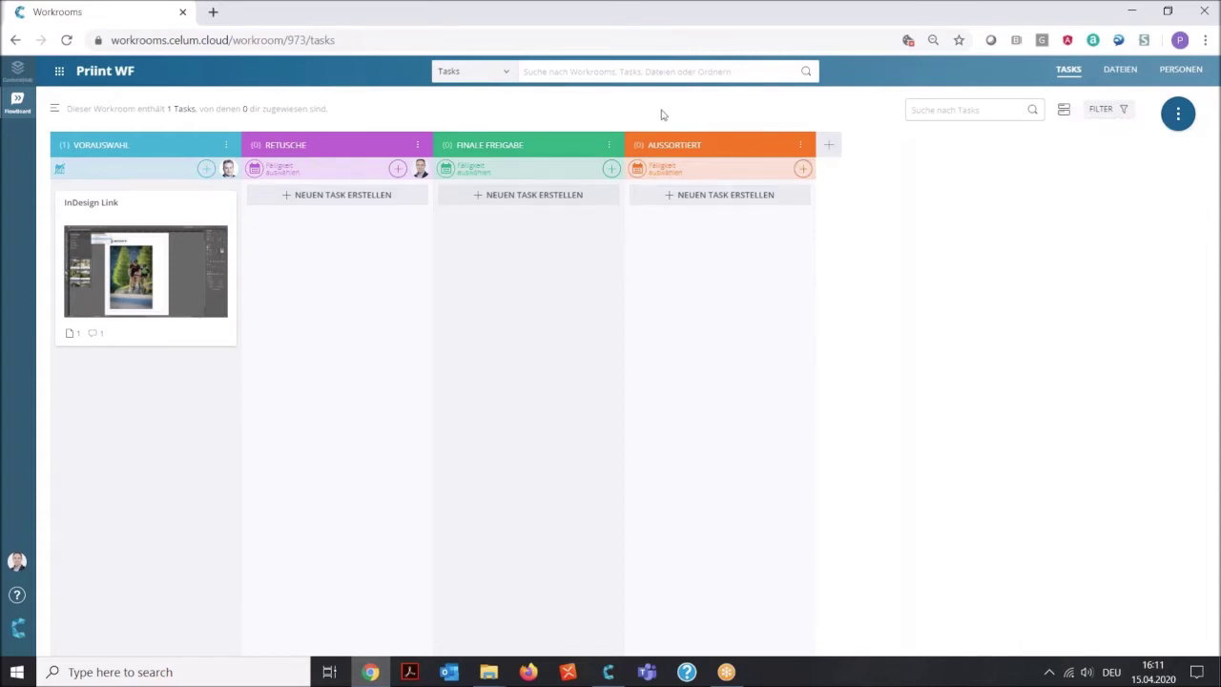
pyautogui.click(1121, 74)
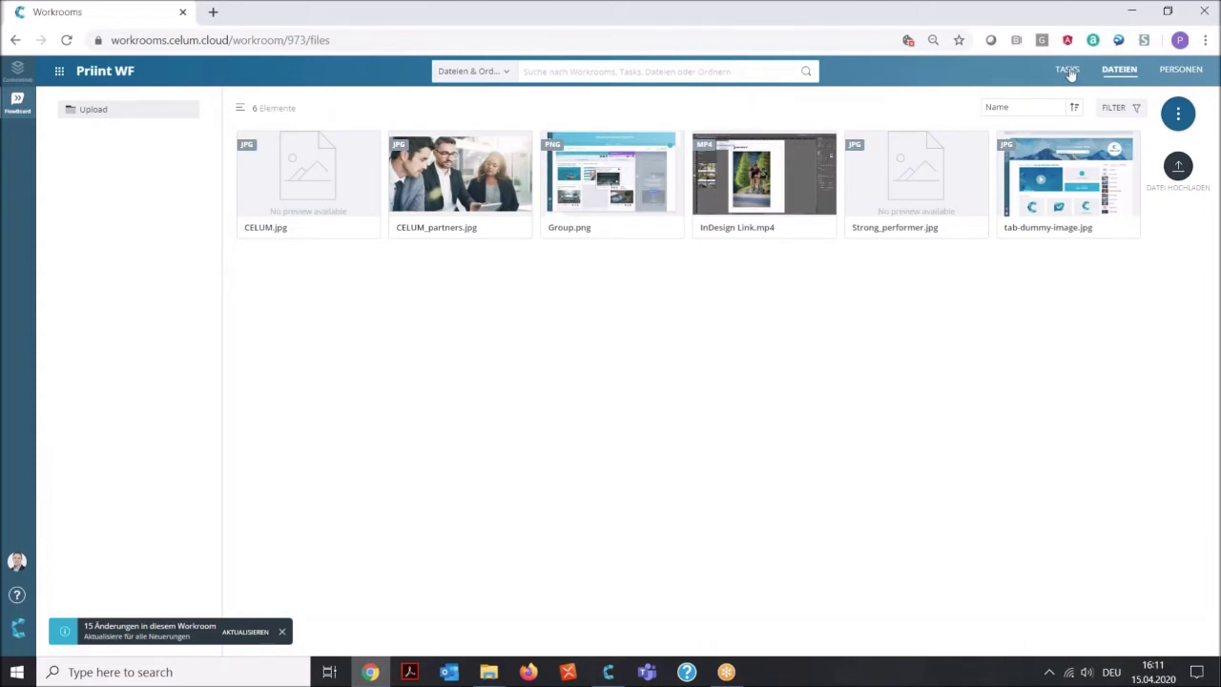
pyautogui.click(1068, 70)
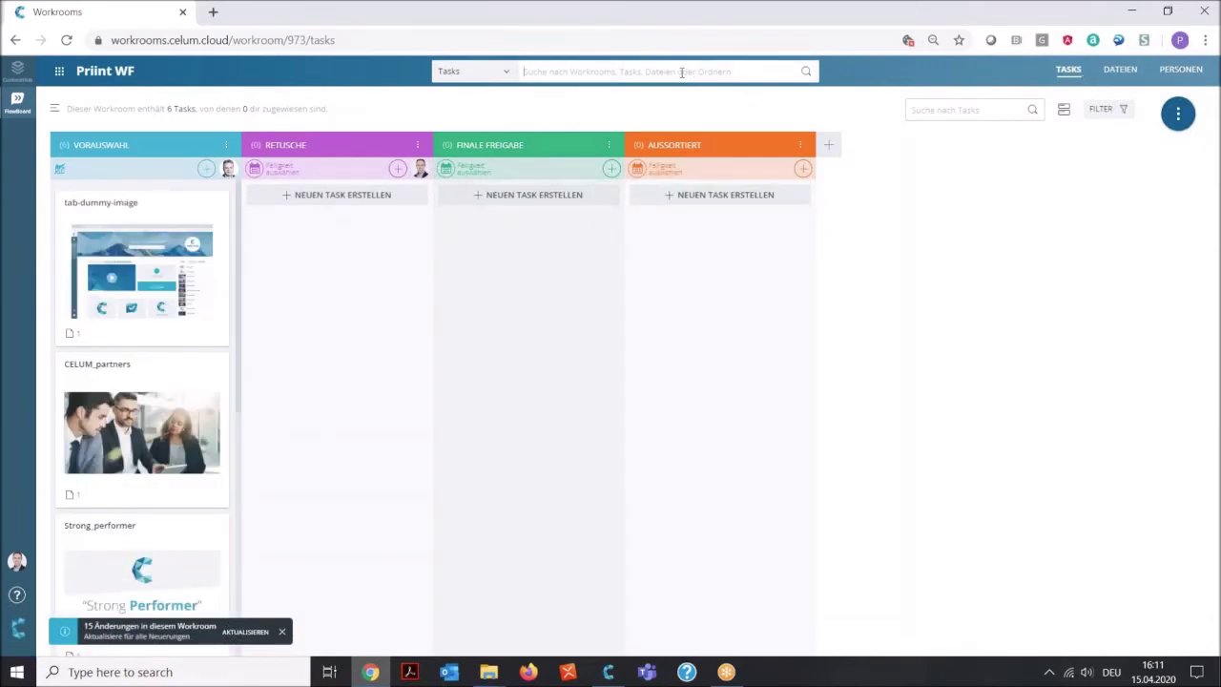
# Search the workroom for 'tab' to find the tab-dummy-image task.
pyautogui.click(681, 72)
pyautogui.write('tab')
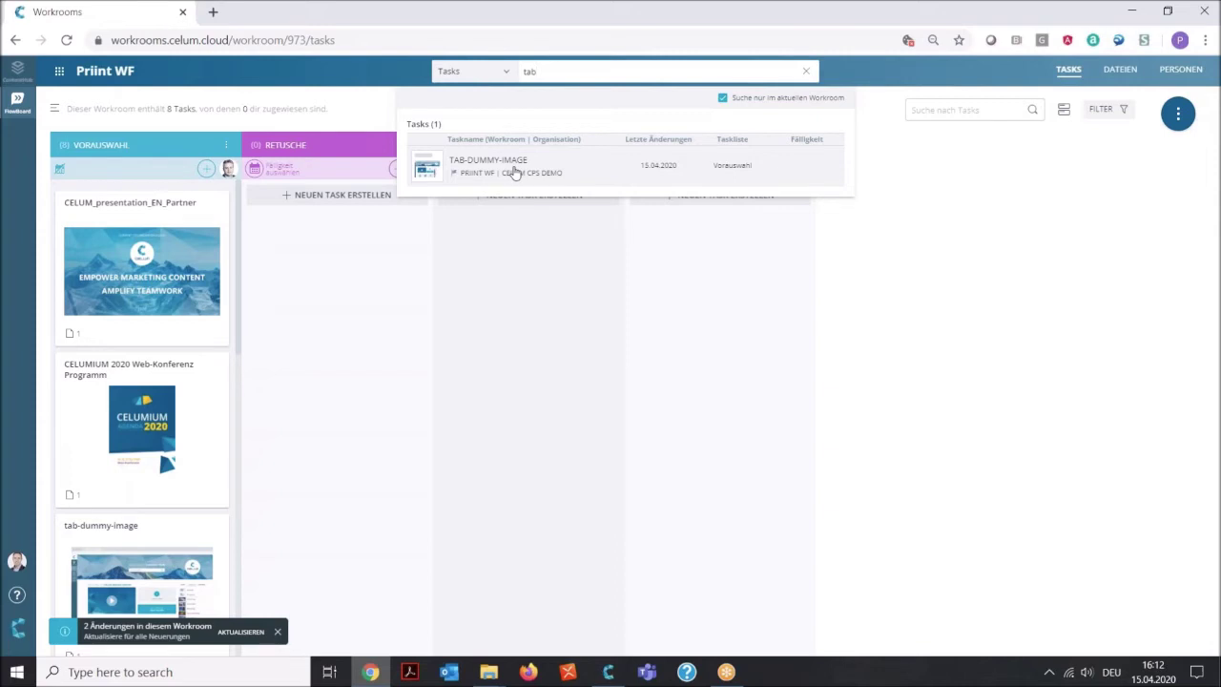
pyautogui.click(923, 236)
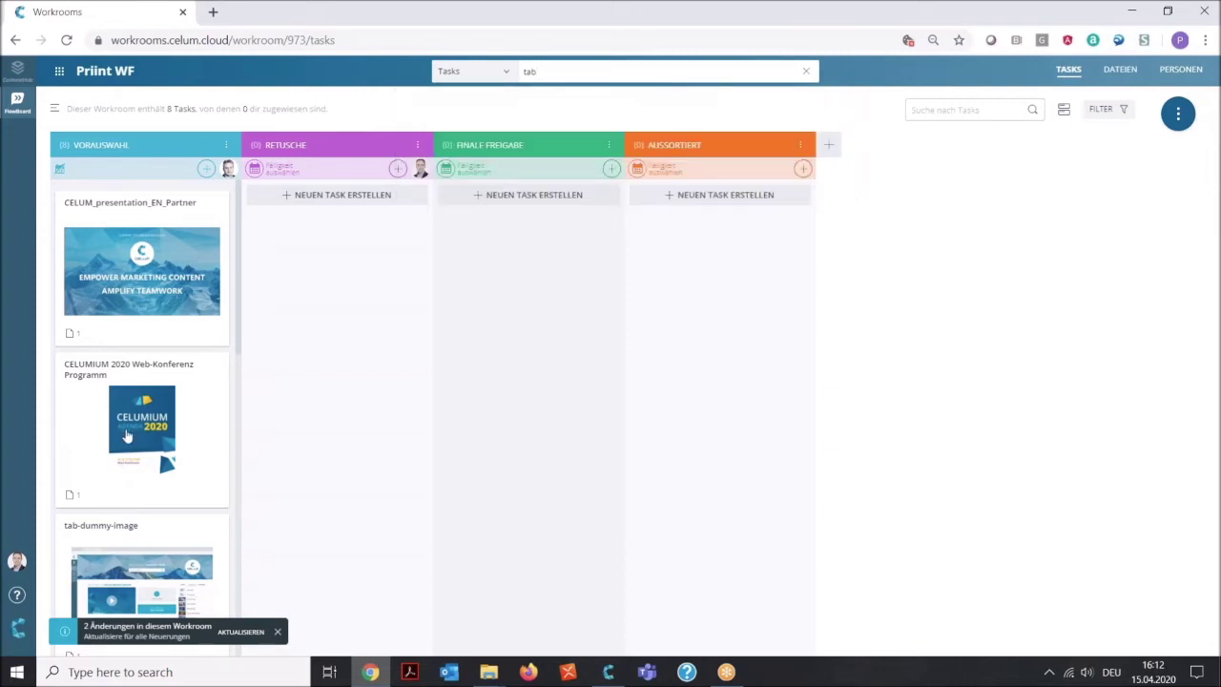
# Scroll through the eight task cards in the Vorauswahl column.
pyautogui.scroll(-6, 127, 435)
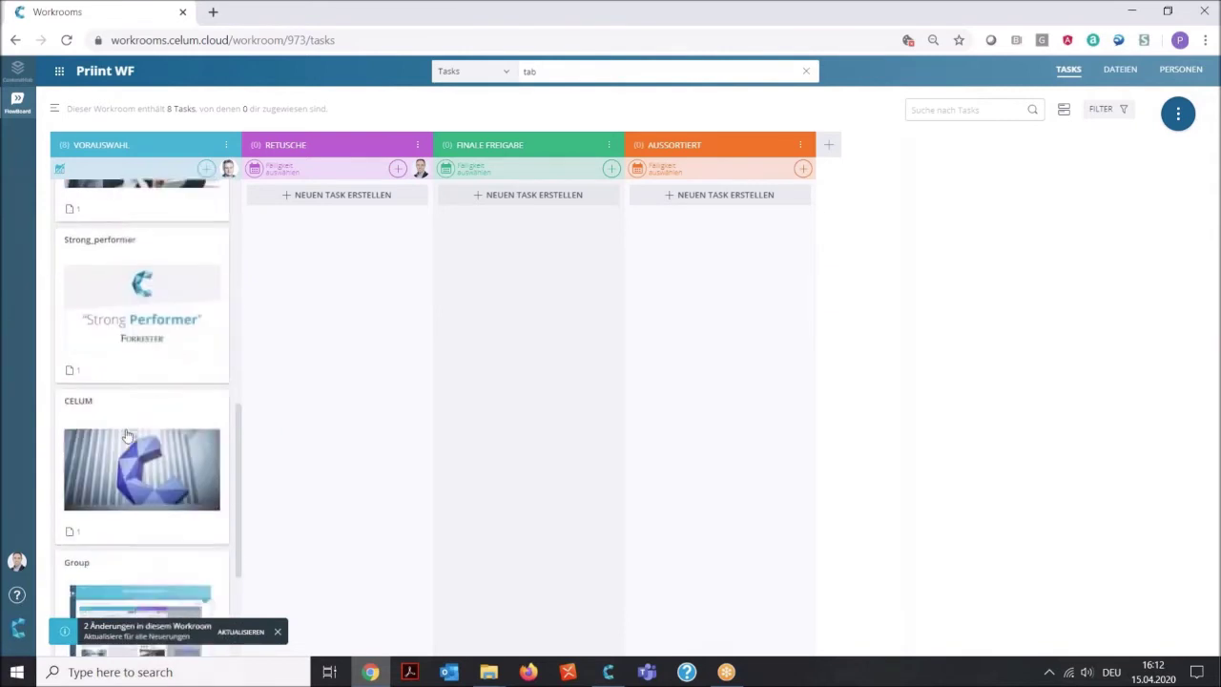
pyautogui.scroll(-2, 127, 435)
pyautogui.scroll(8, 127, 435)
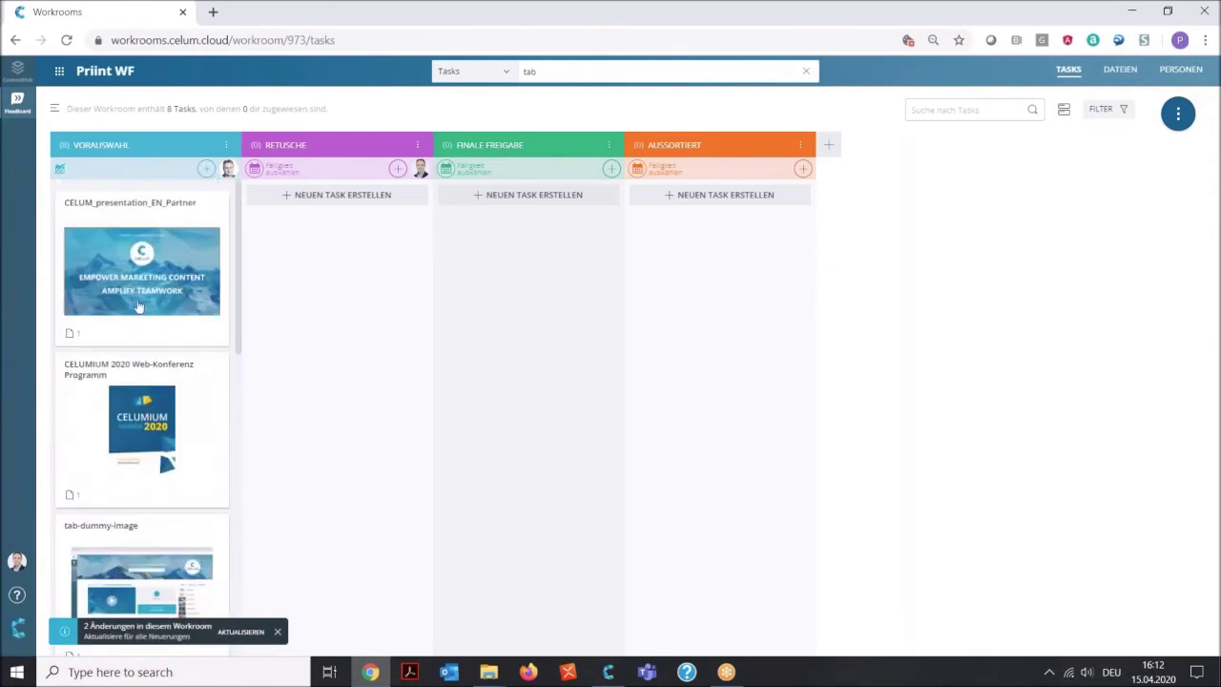
pyautogui.scroll(-3, 177, 293)
pyautogui.scroll(-5, 144, 414)
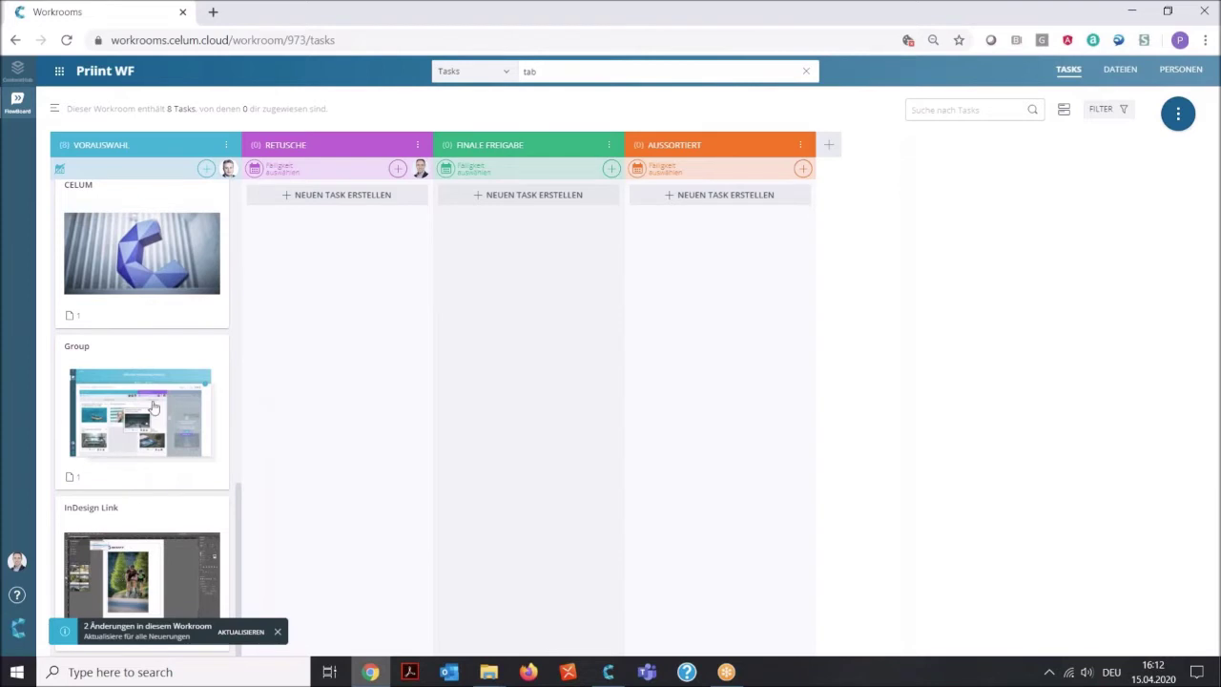
pyautogui.scroll(8, 152, 405)
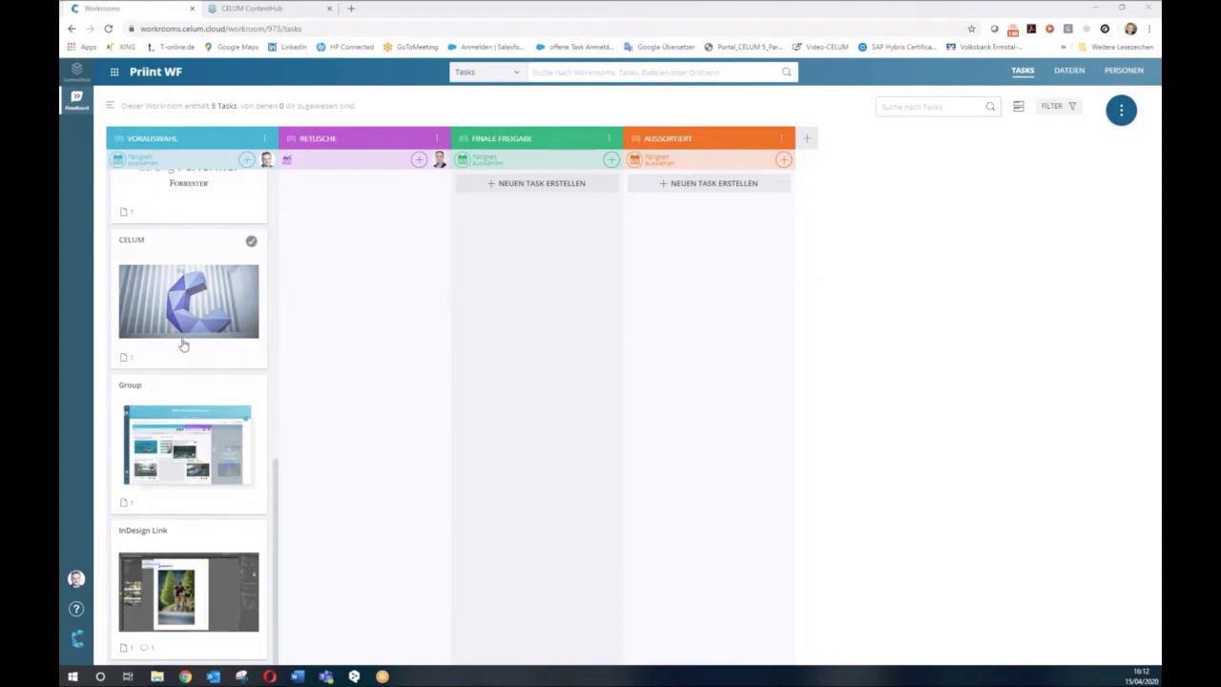
pyautogui.scroll(3, 184, 345)
pyautogui.scroll(2, 184, 346)
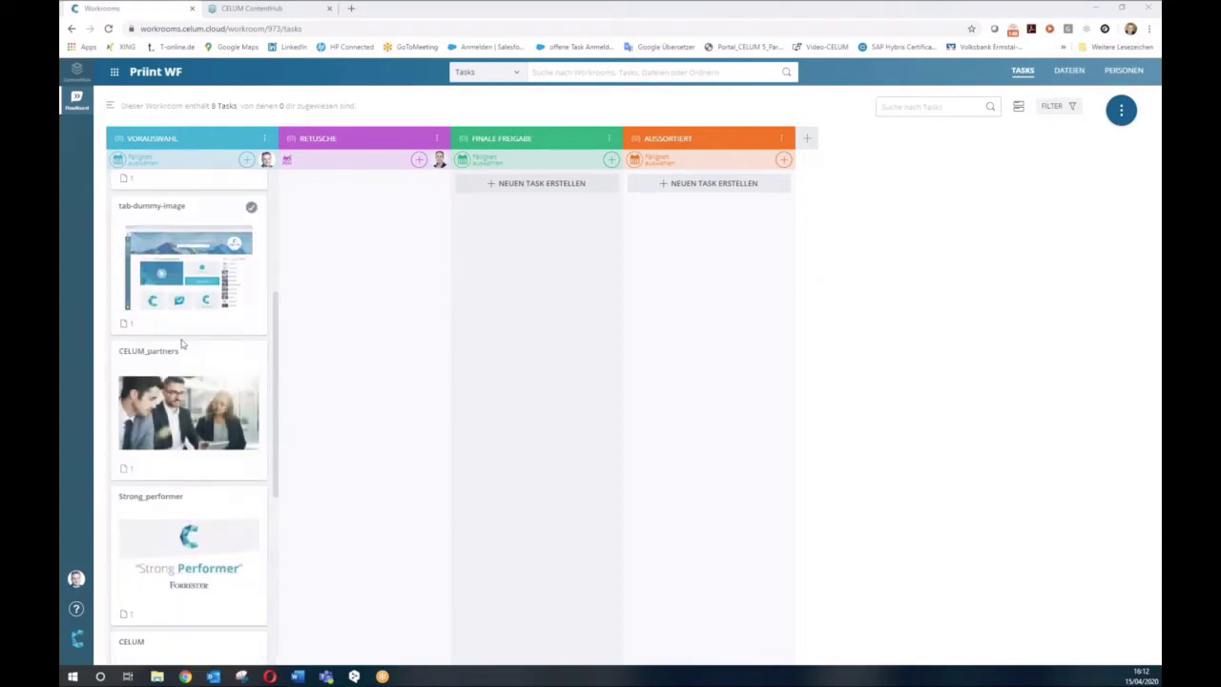
pyautogui.scroll(4, 181, 343)
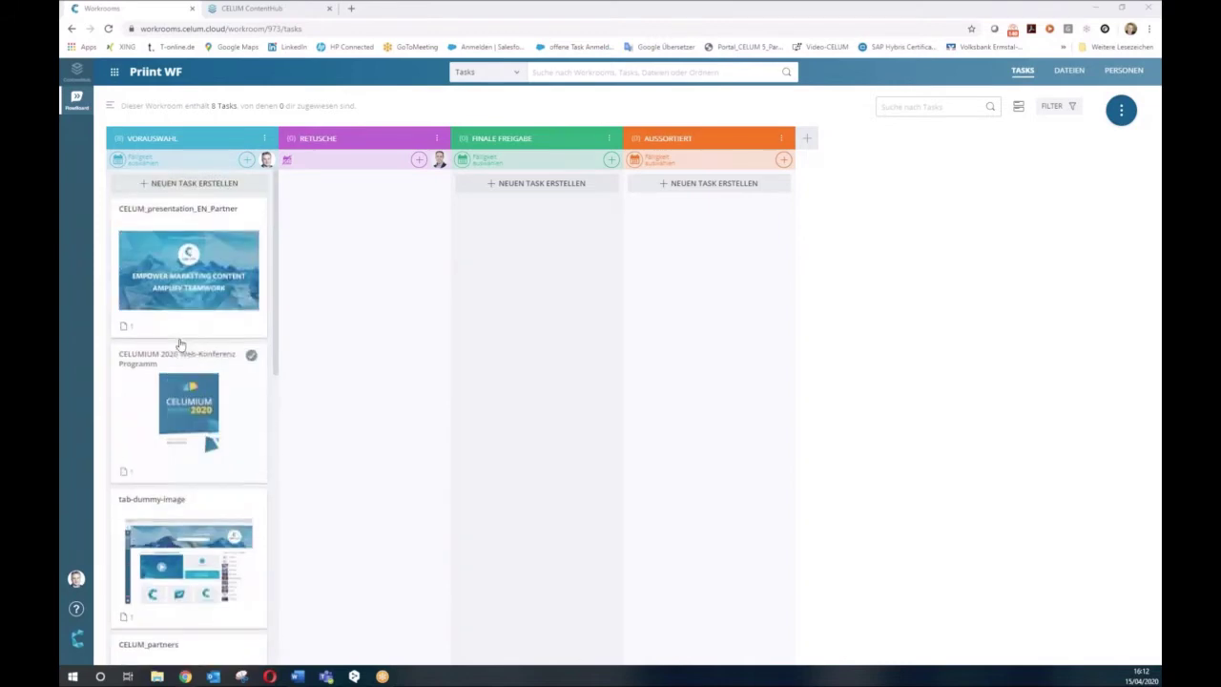
pyautogui.scroll(-1, 176, 344)
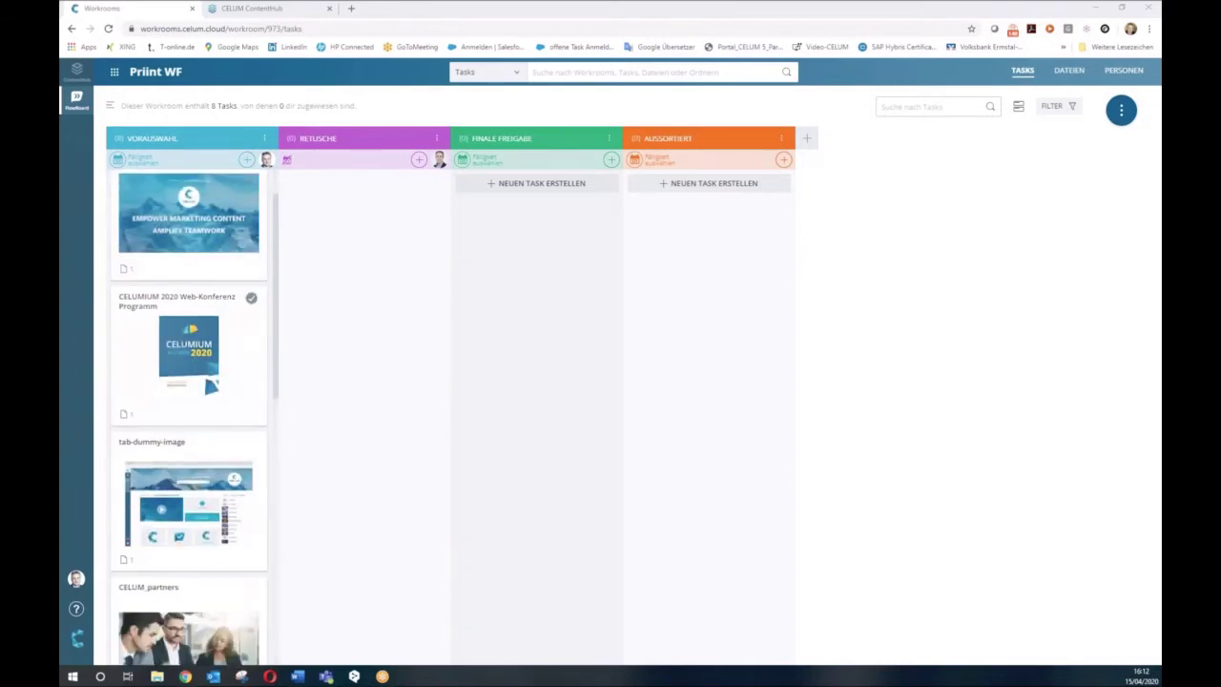
pyautogui.scroll(-4, 172, 345)
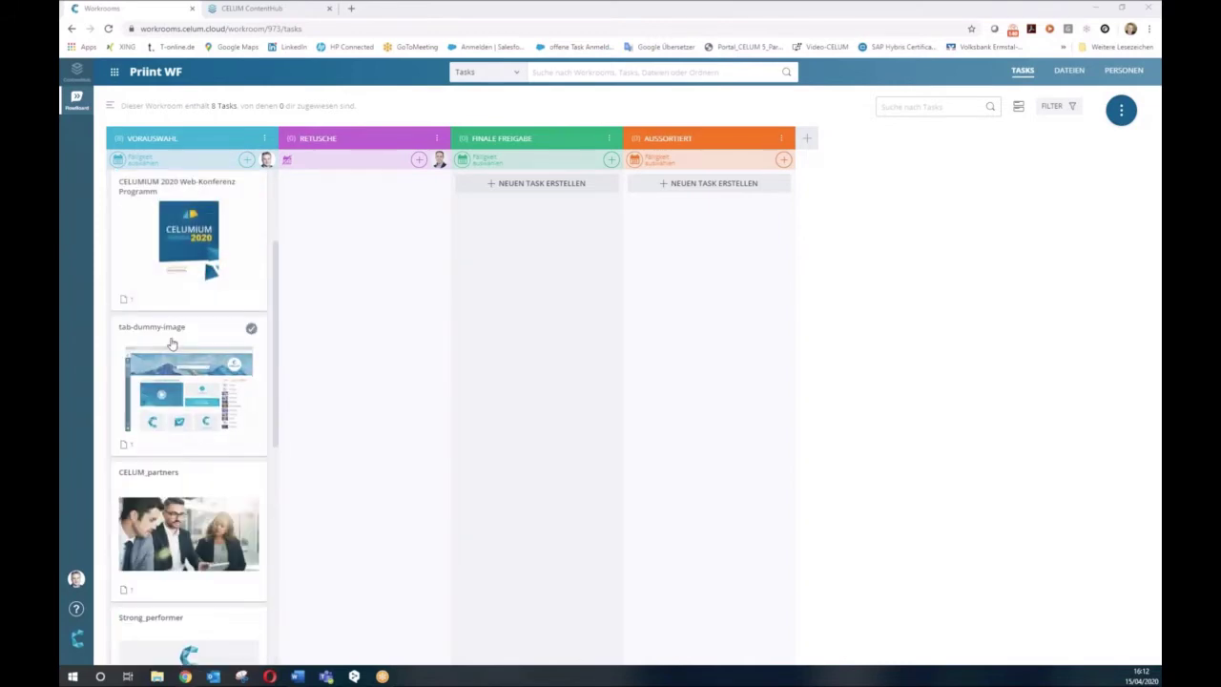
pyautogui.scroll(-7, 171, 343)
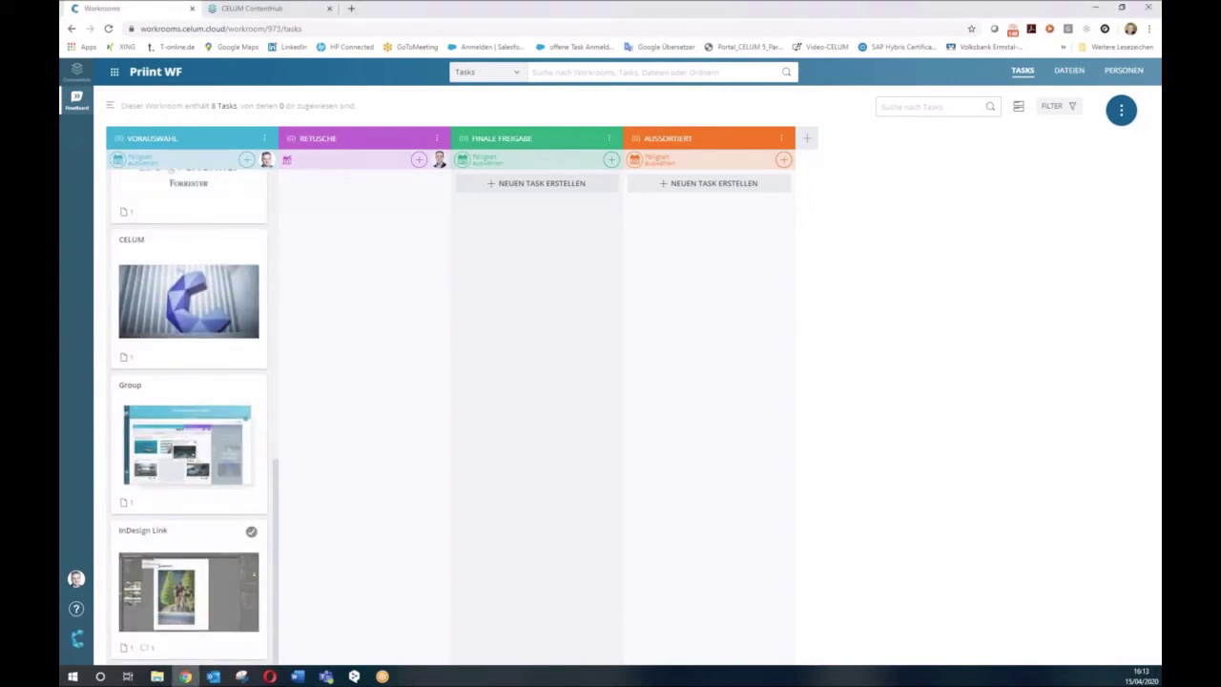
pyautogui.click(162, 594)
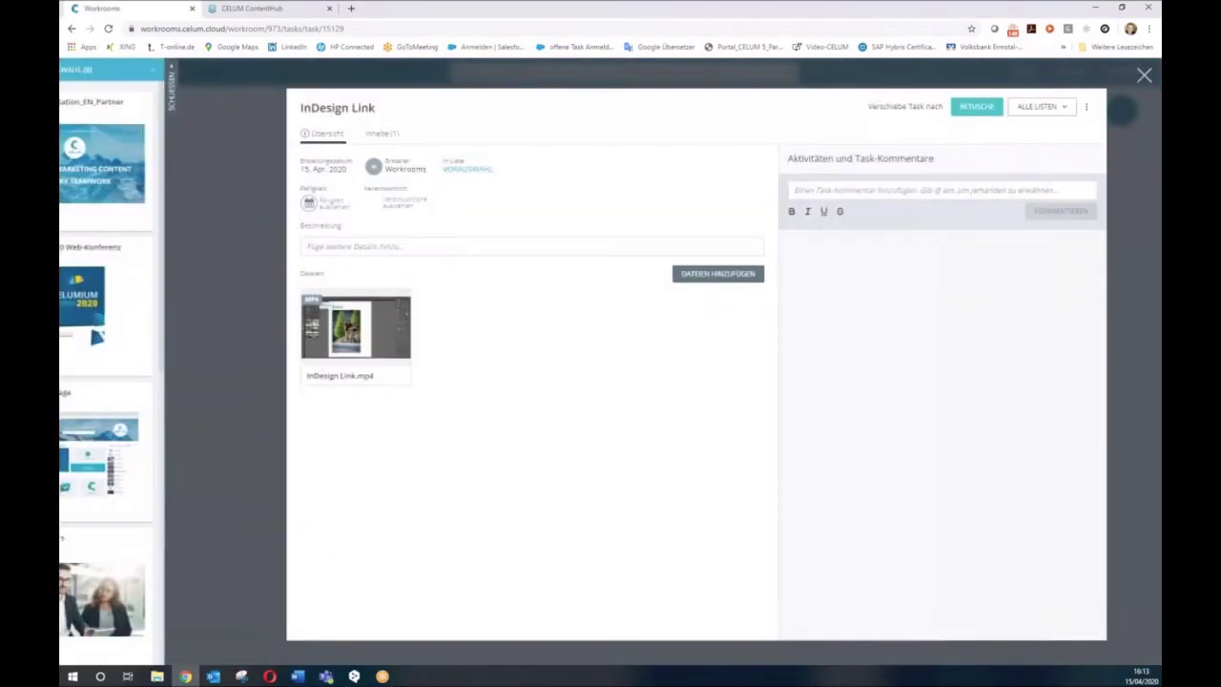
pyautogui.click(316, 343)
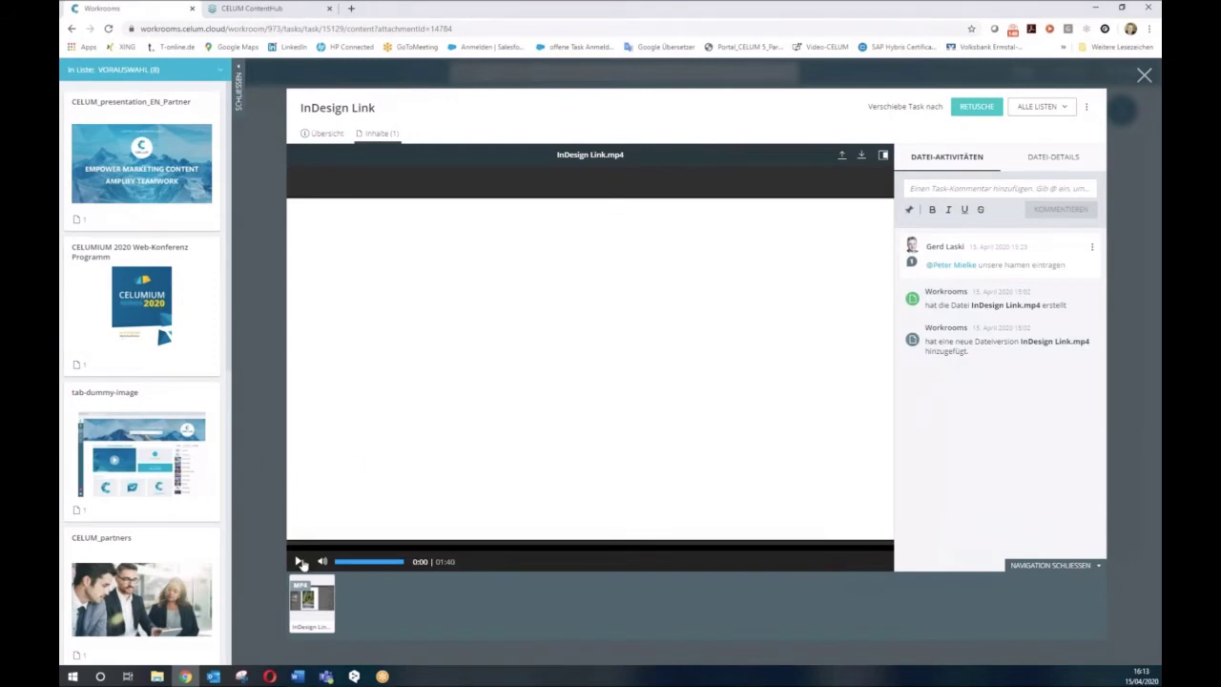
pyautogui.click(300, 562)
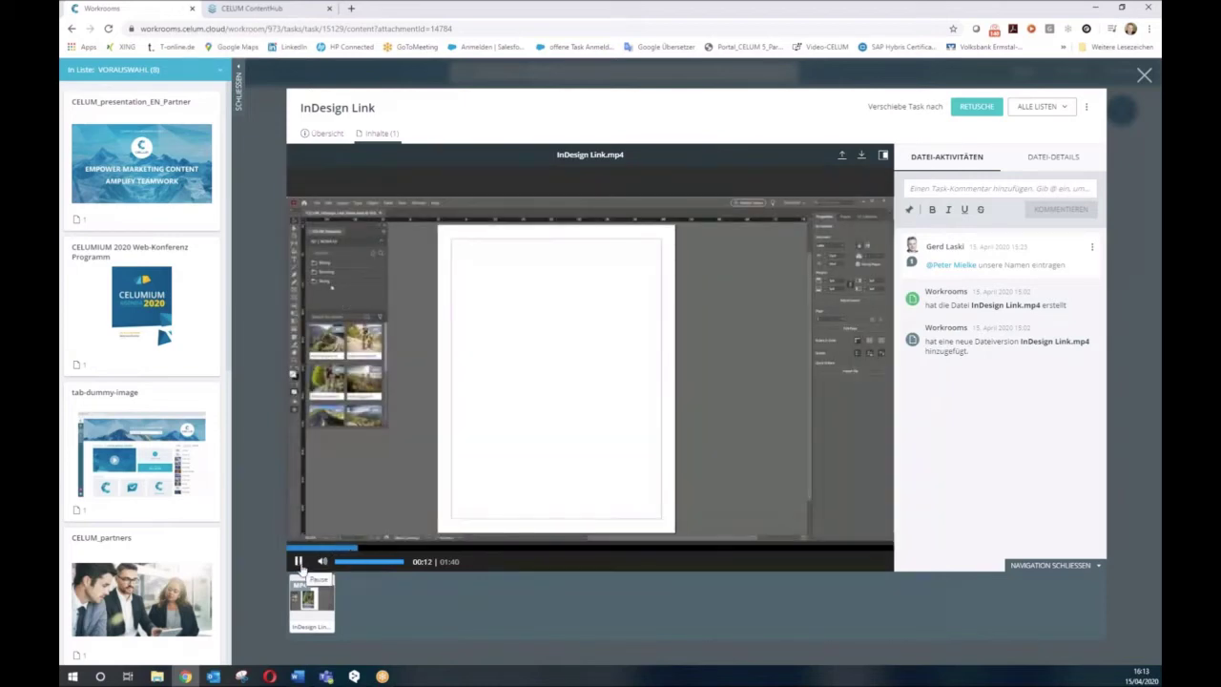
pyautogui.click(299, 566)
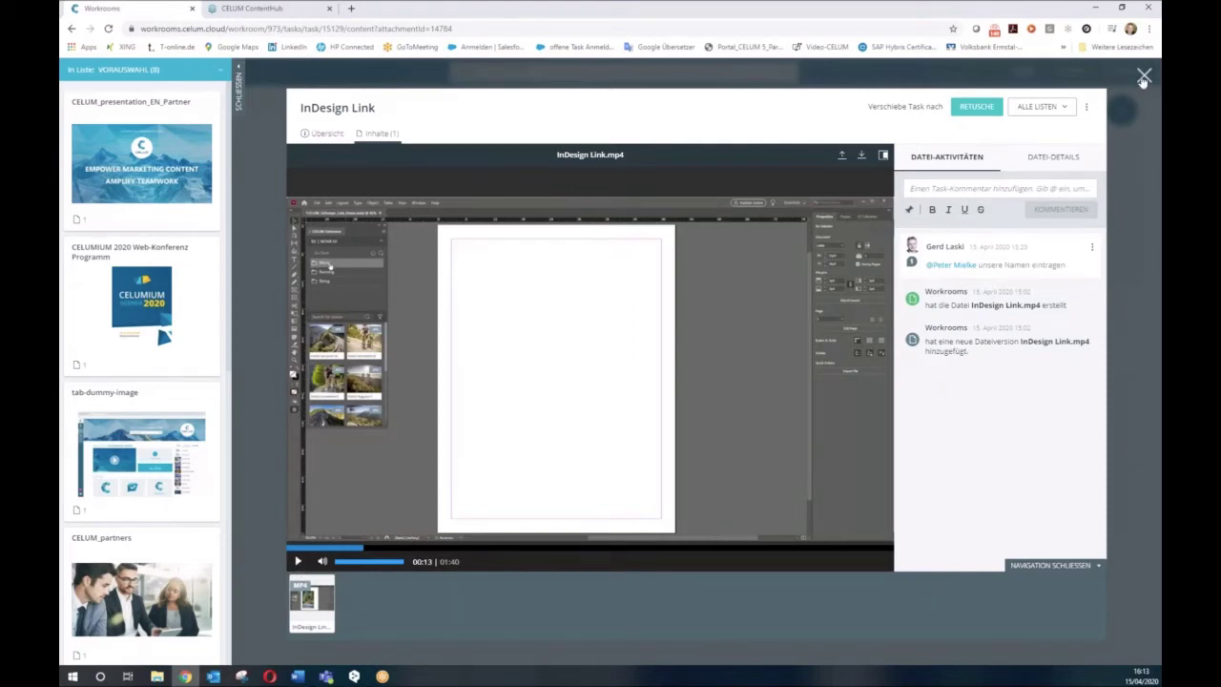
pyautogui.click(1143, 78)
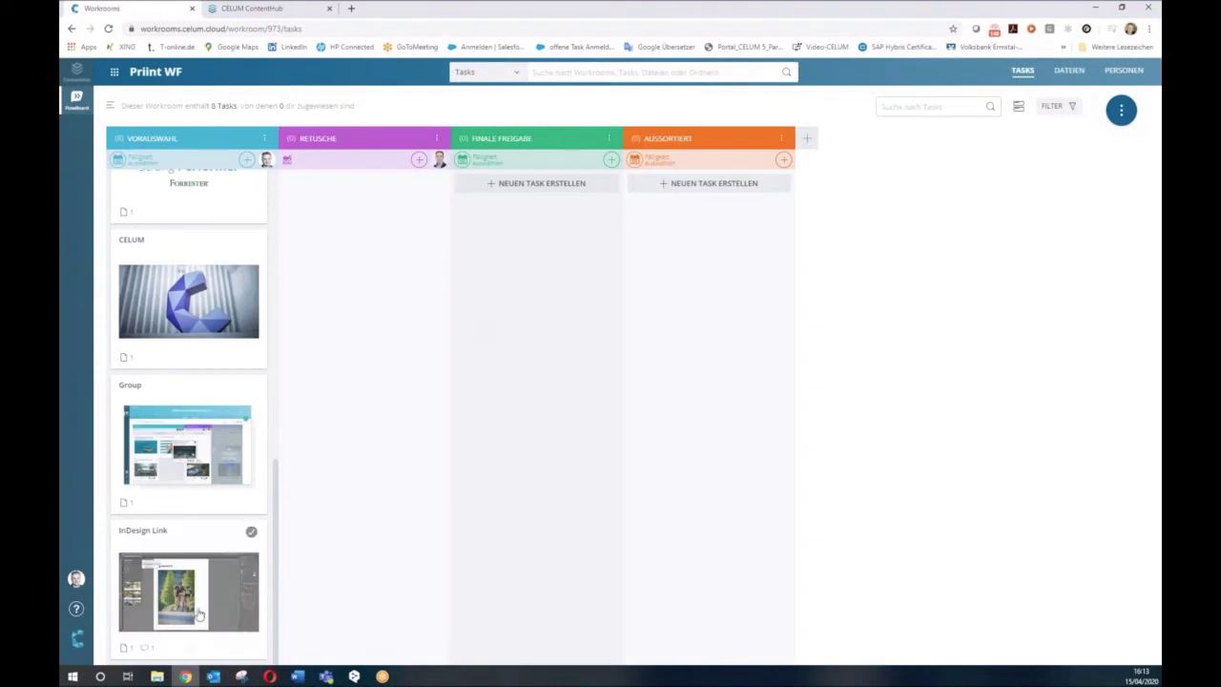
# Move the InDesign Link task into Aussortiert and open the CELUM task's details with CELUM.jpg.
pyautogui.moveTo(199, 613); pyautogui.dragTo(725, 534)
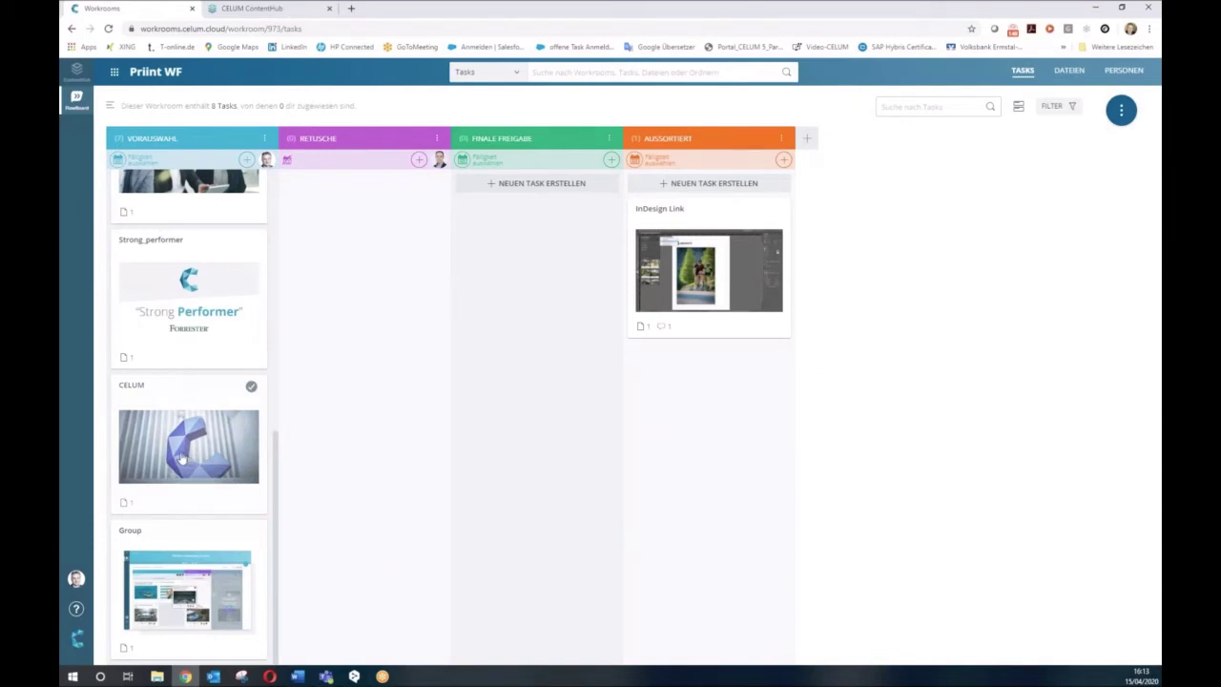
pyautogui.click(181, 458)
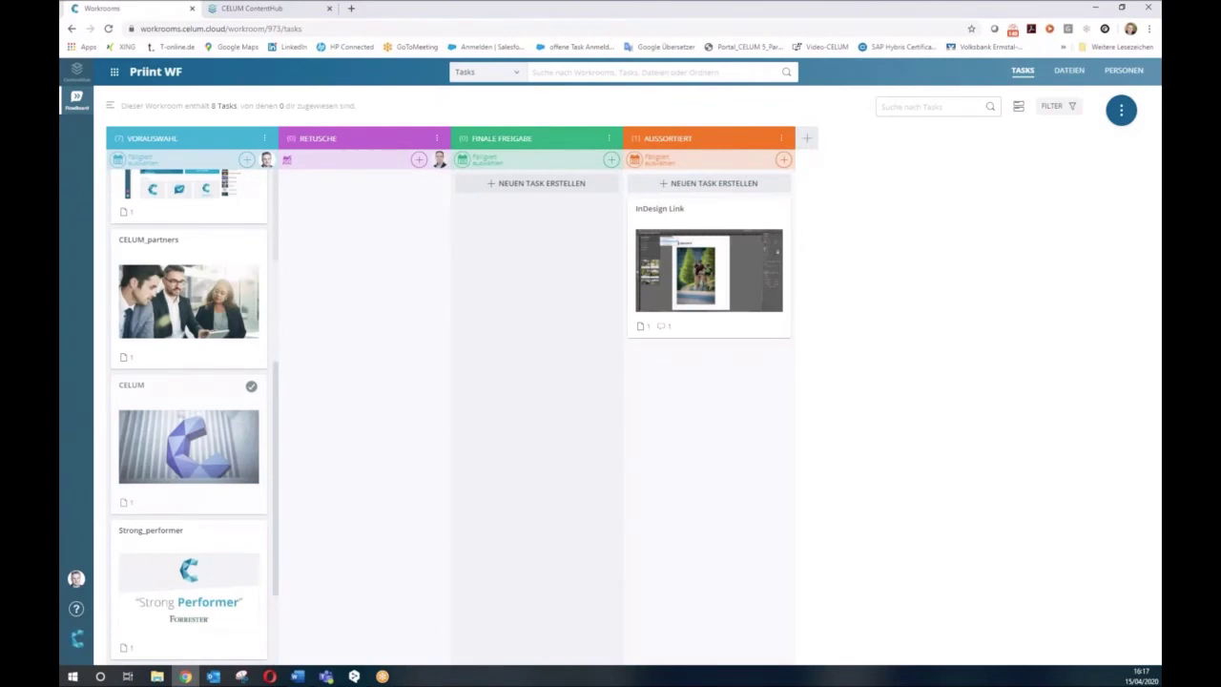
pyautogui.scroll(1, 188, 401)
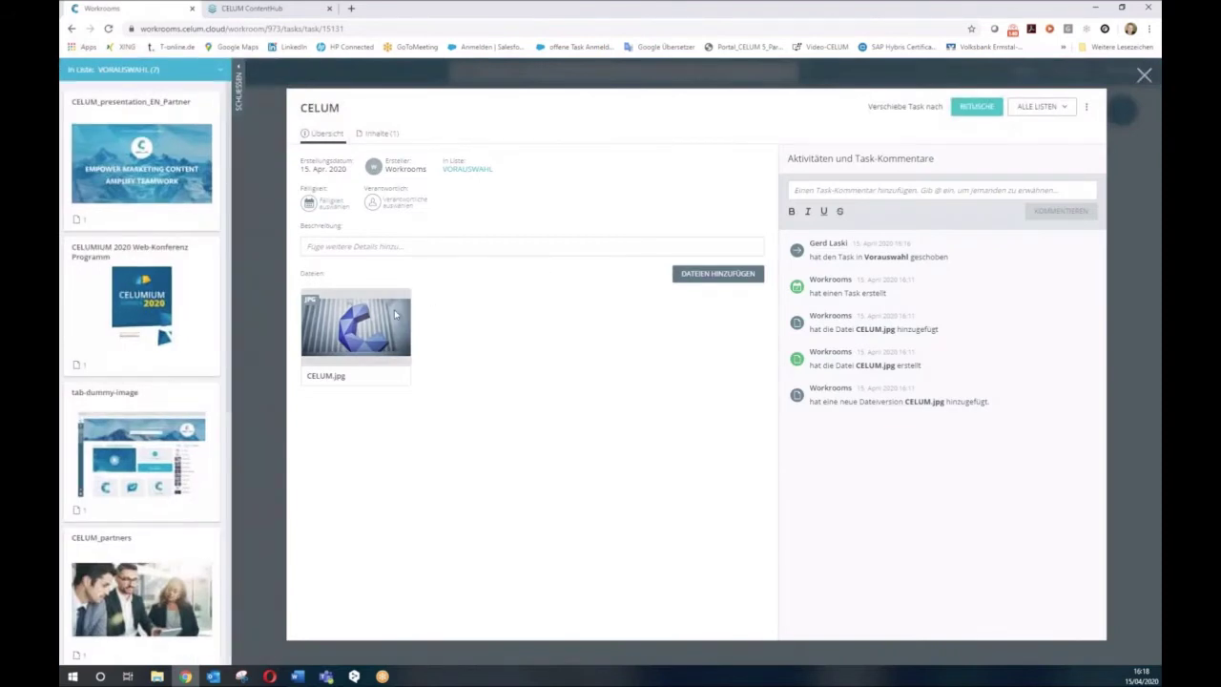
# Open CELUM.jpg and freehand-mark the background area left of the C shape.
pyautogui.click(369, 319)
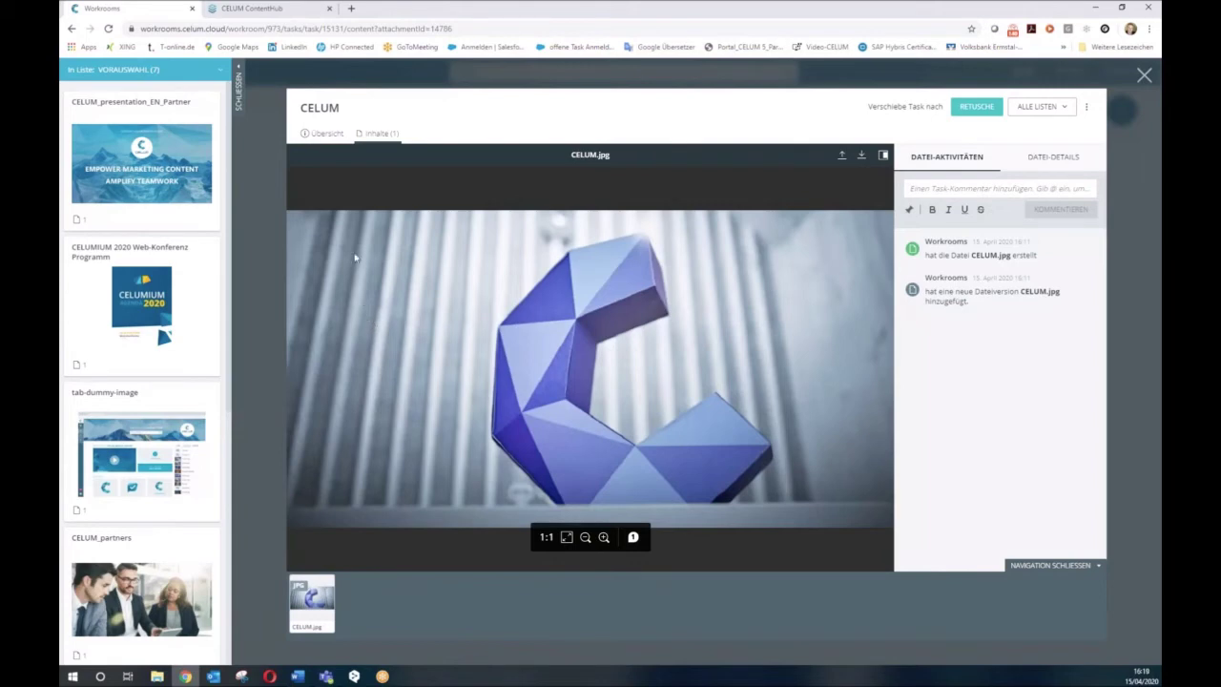
pyautogui.click(909, 210)
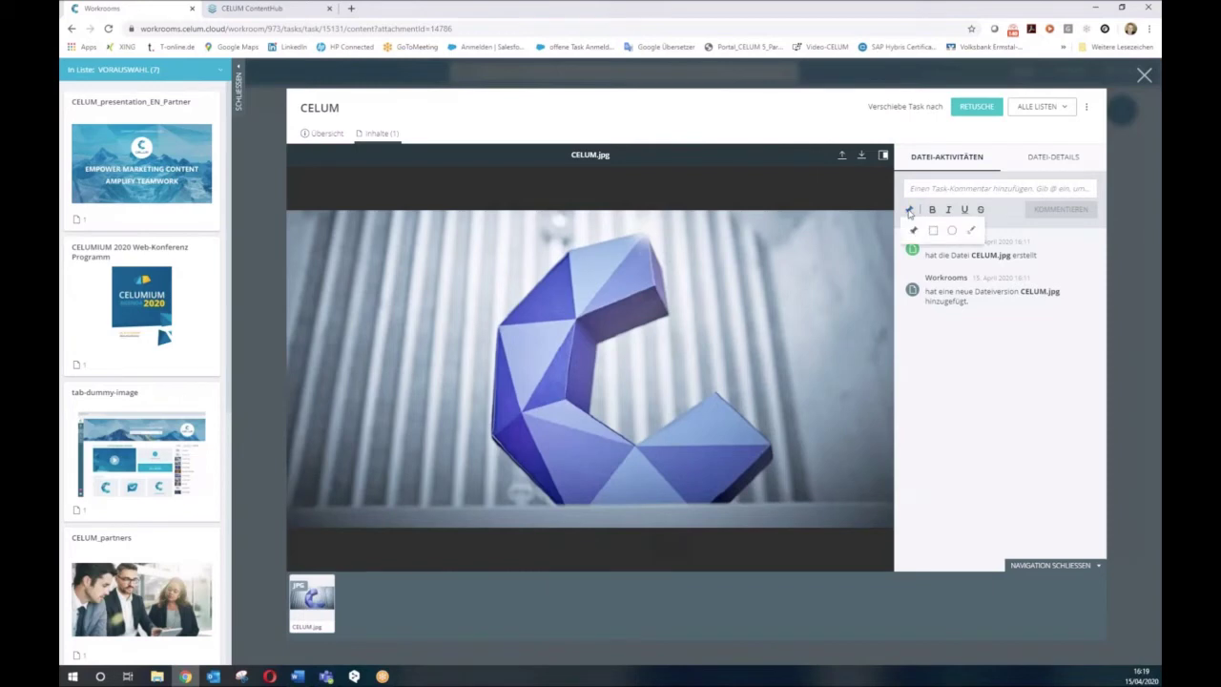
pyautogui.click(973, 232)
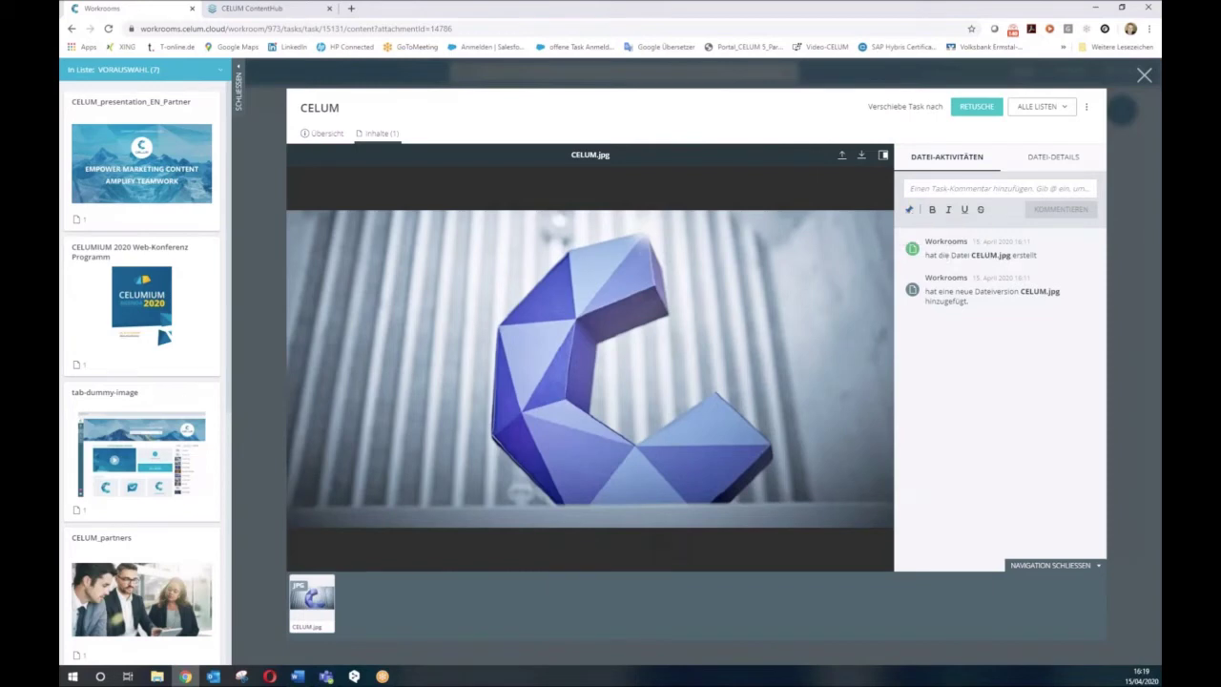
pyautogui.moveTo(432, 255)
pyautogui.mouseDown()
pyautogui.moveTo(393, 250)
pyautogui.moveTo(345, 318)
pyautogui.moveTo(360, 408)
pyautogui.moveTo(454, 399)
pyautogui.moveTo(445, 265)
pyautogui.moveTo(422, 255)
pyautogui.mouseUp()
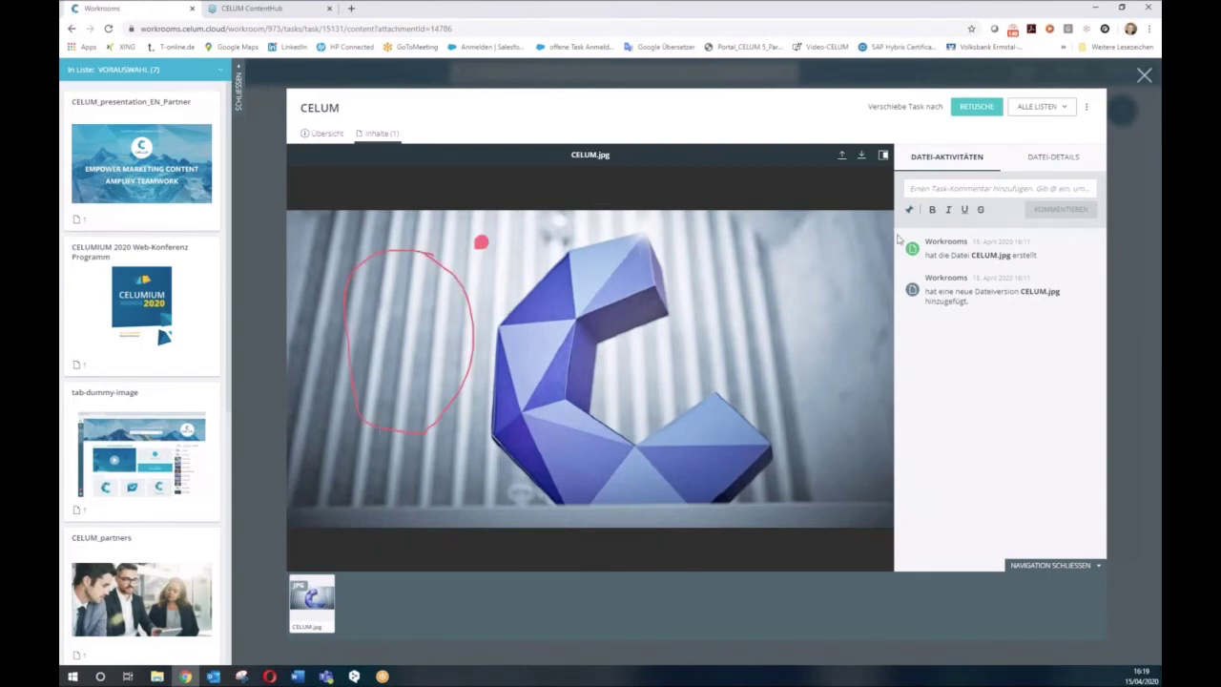
pyautogui.write('aet')
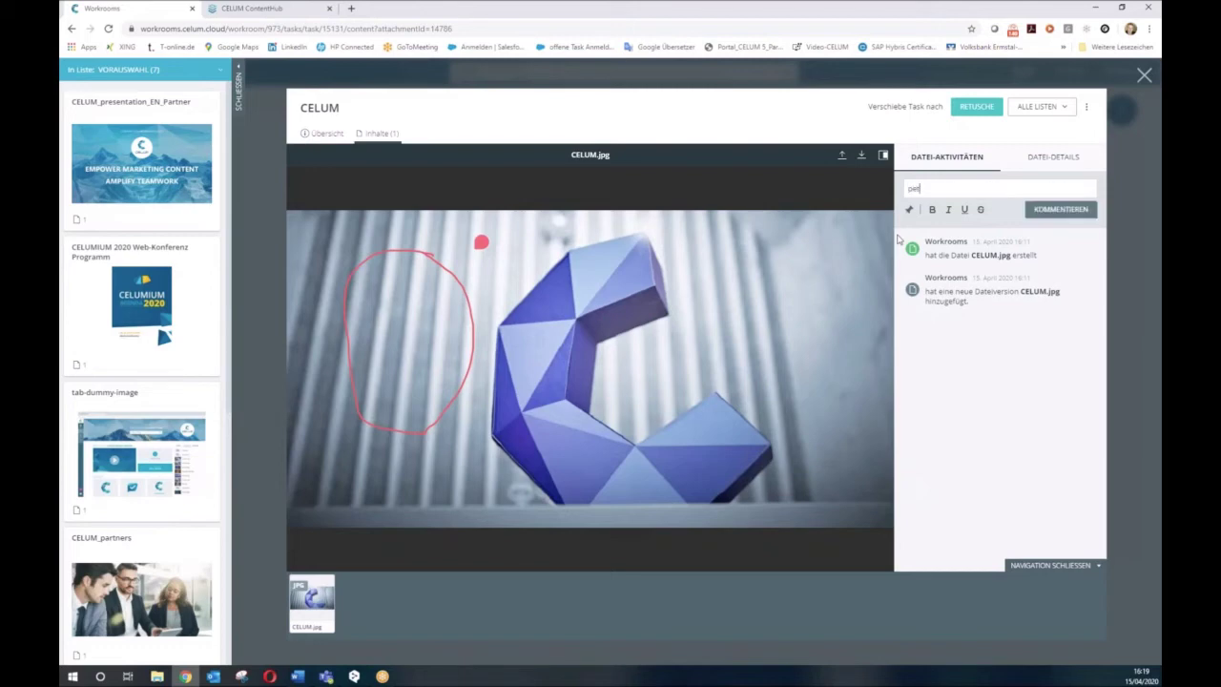
pyautogui.write('er')
pyautogui.doubleClick(911, 187)
pyautogui.write('@')
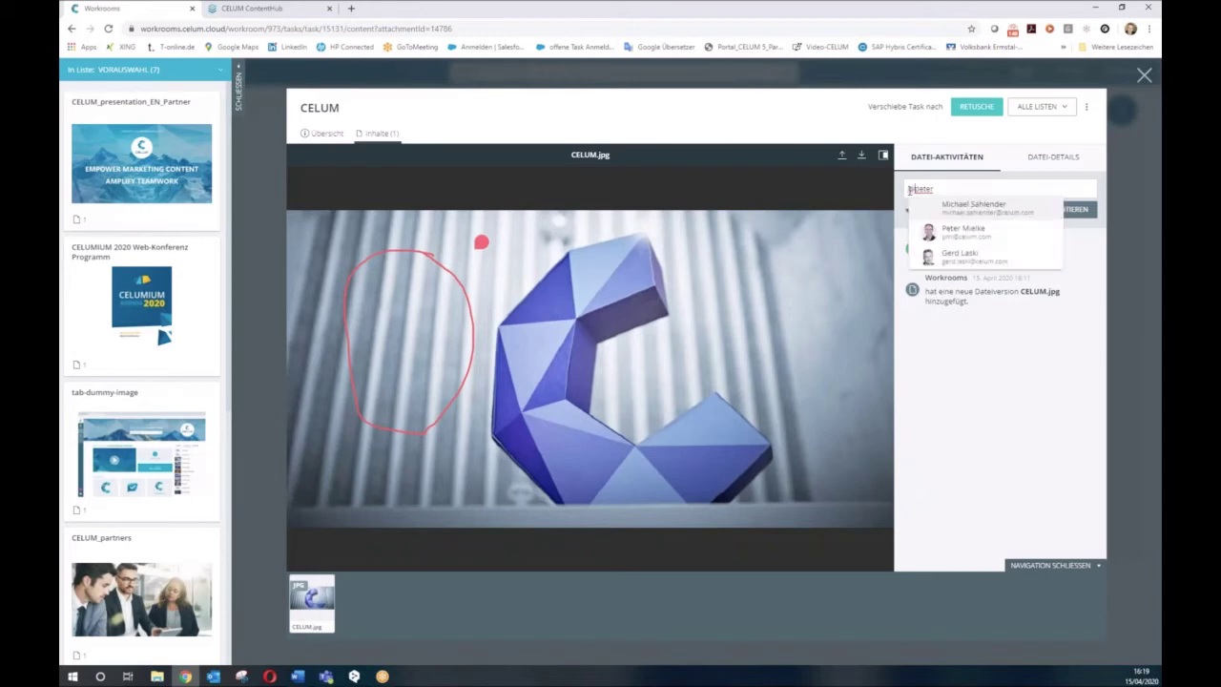
pyautogui.click(964, 231)
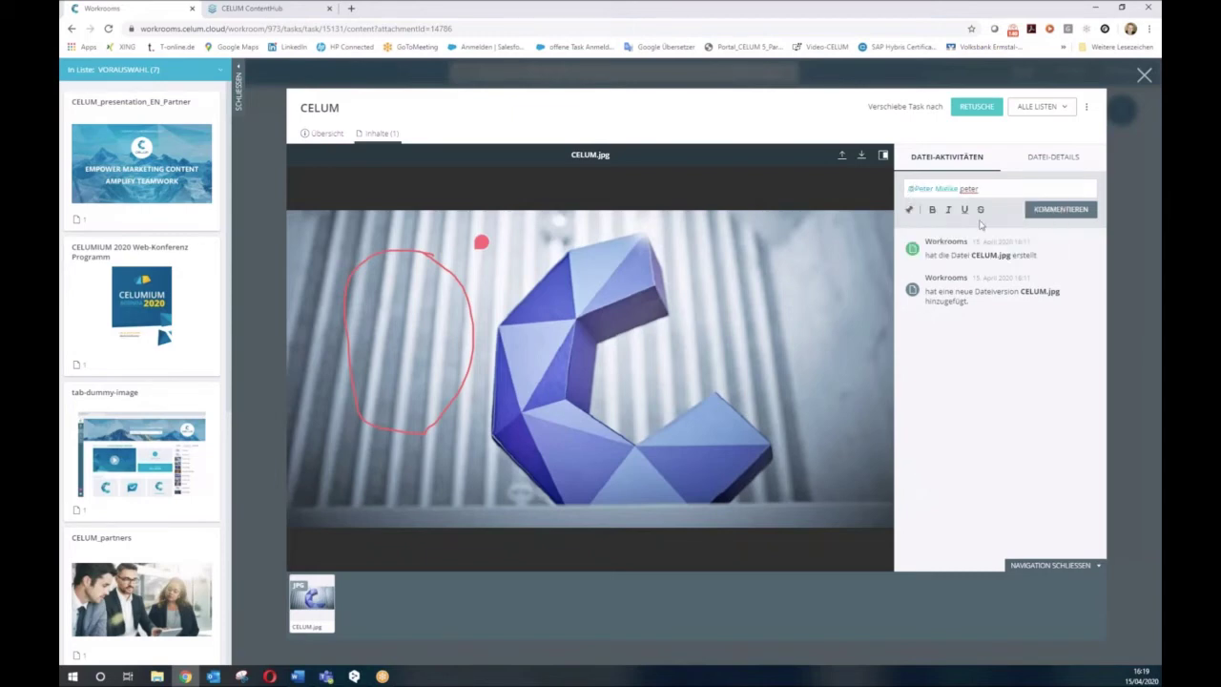
pyautogui.click(1049, 214)
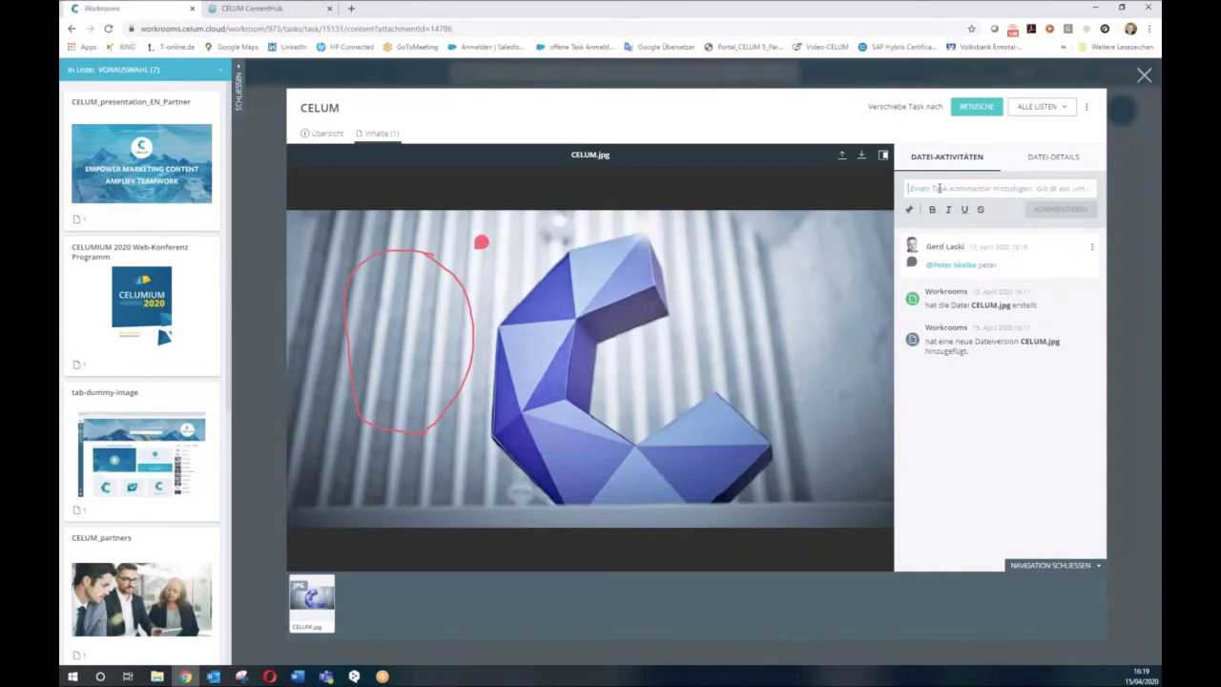
# Post a second comment reading 'unsere Namen'.
pyautogui.write('u')
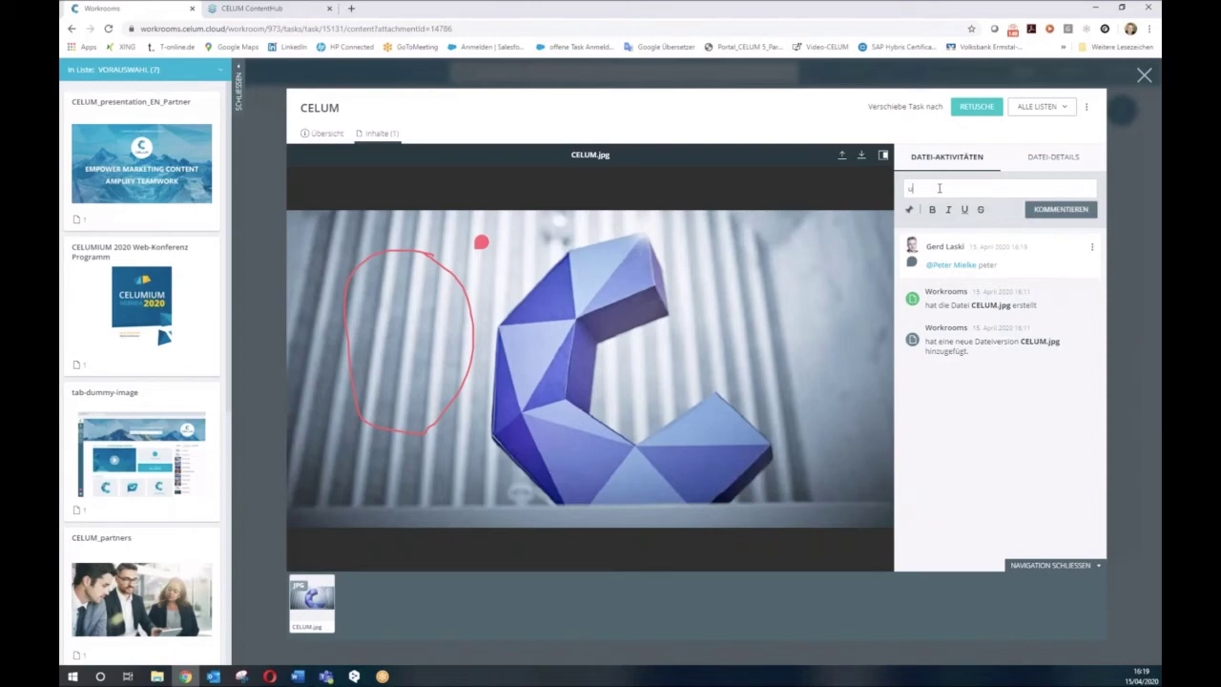
pyautogui.write('nsere Name')
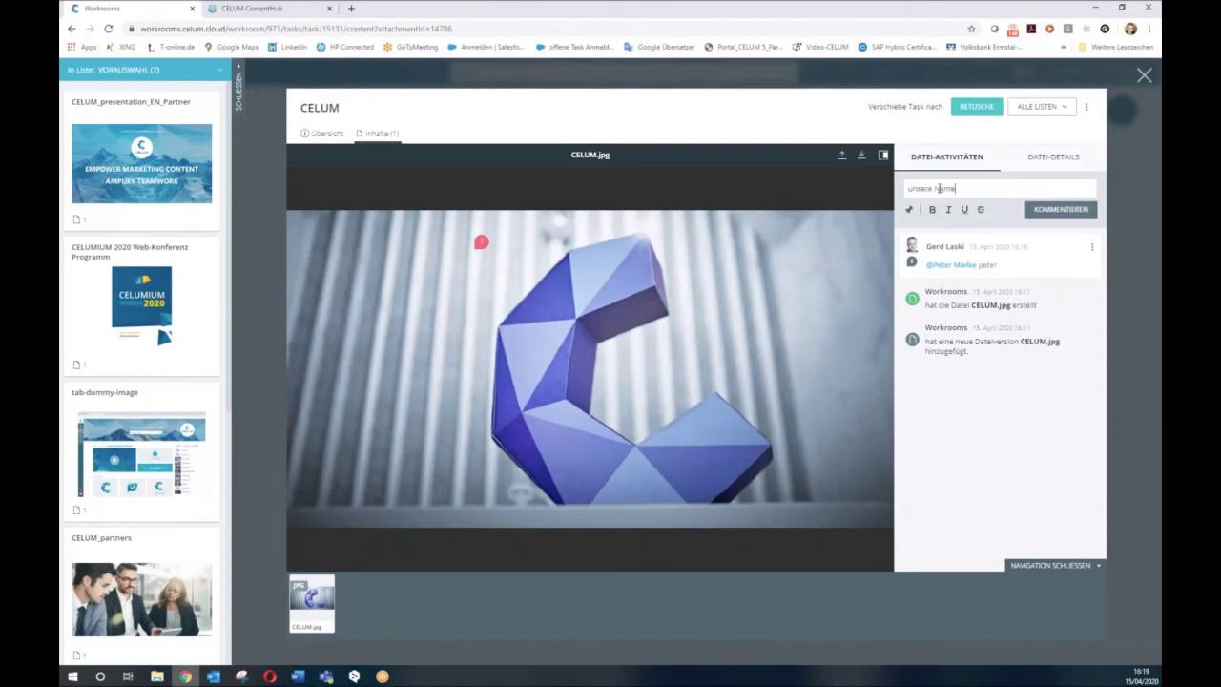
pyautogui.write('n')
pyautogui.click(1054, 209)
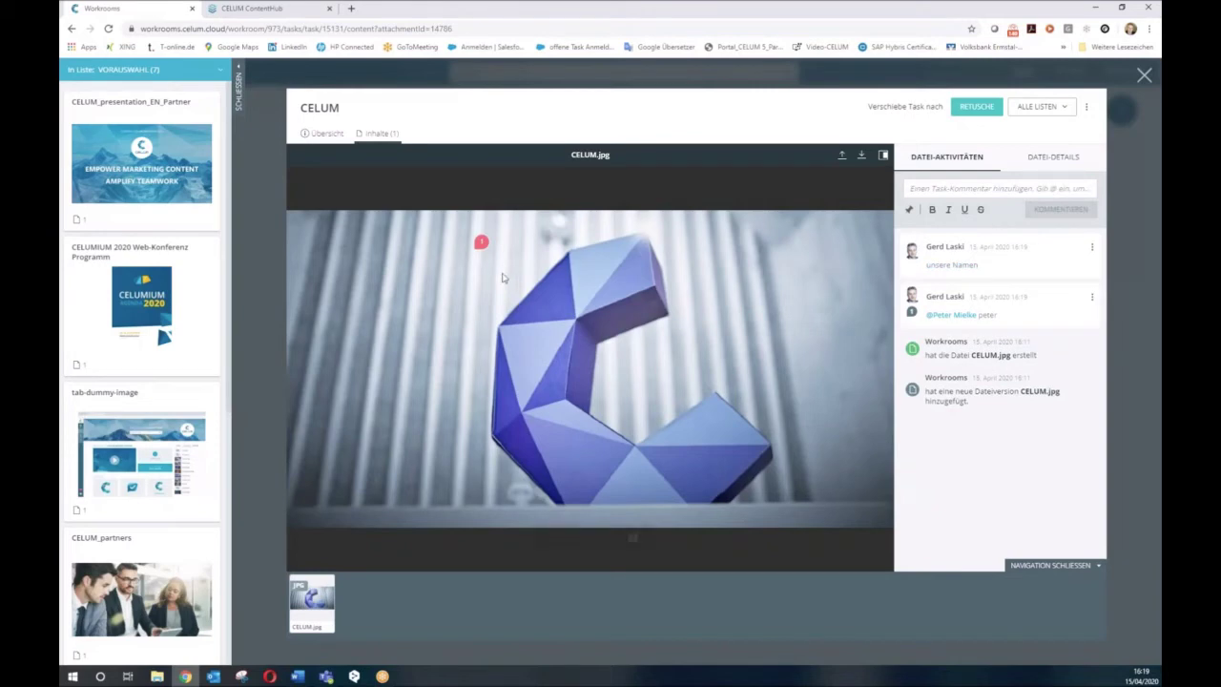
pyautogui.moveTo(480, 230)
# Send the CELUM task to Retusche from its details, then drag CELUM_partners to Retusche and tab-dummy-image to Finale Freigabe.
pyautogui.click(973, 112)
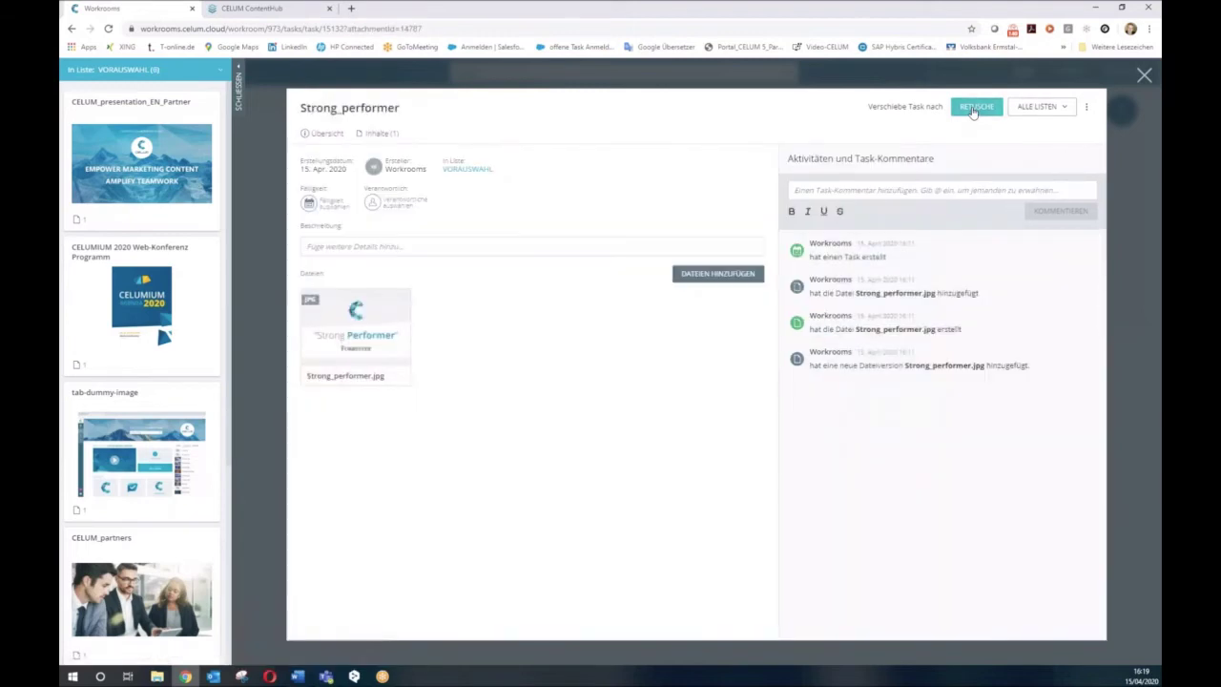
pyautogui.click(1144, 76)
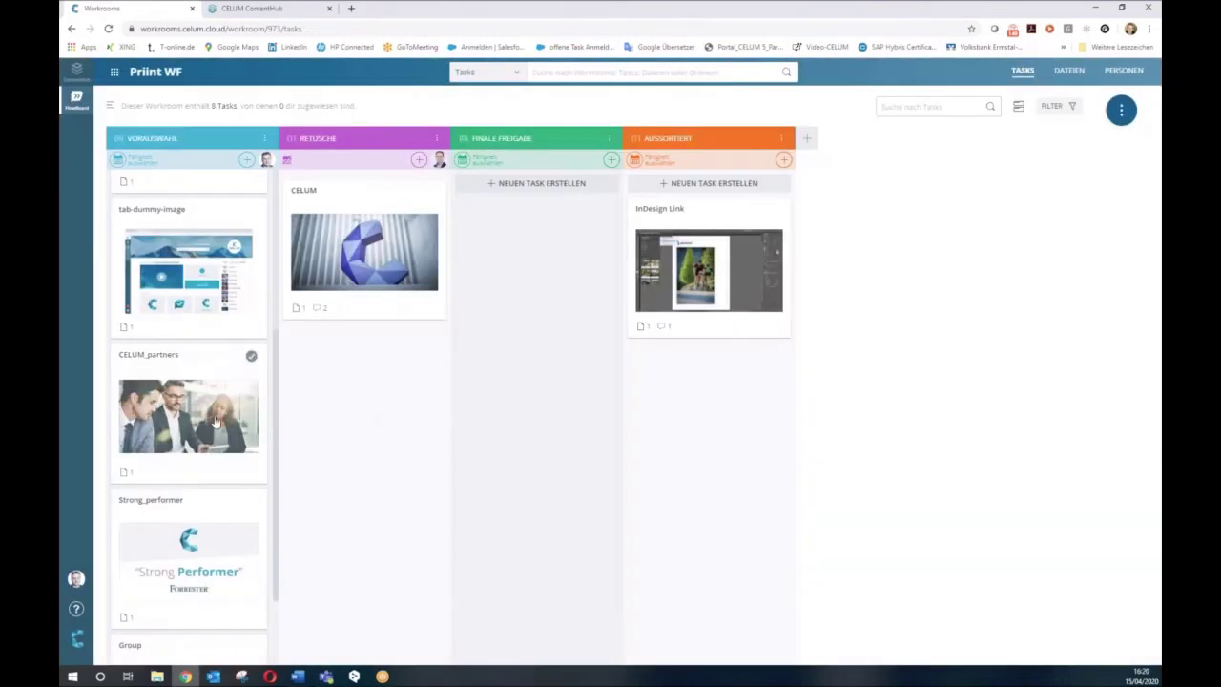
pyautogui.moveTo(194, 427); pyautogui.dragTo(361, 417)
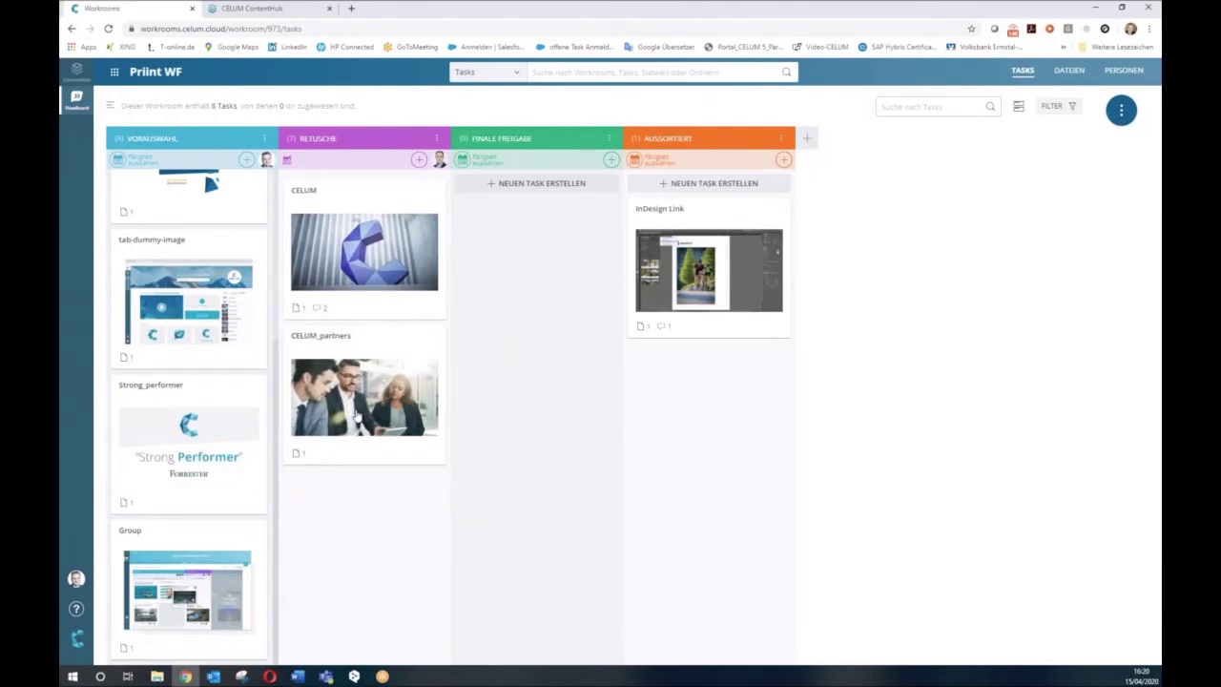
pyautogui.moveTo(187, 327)
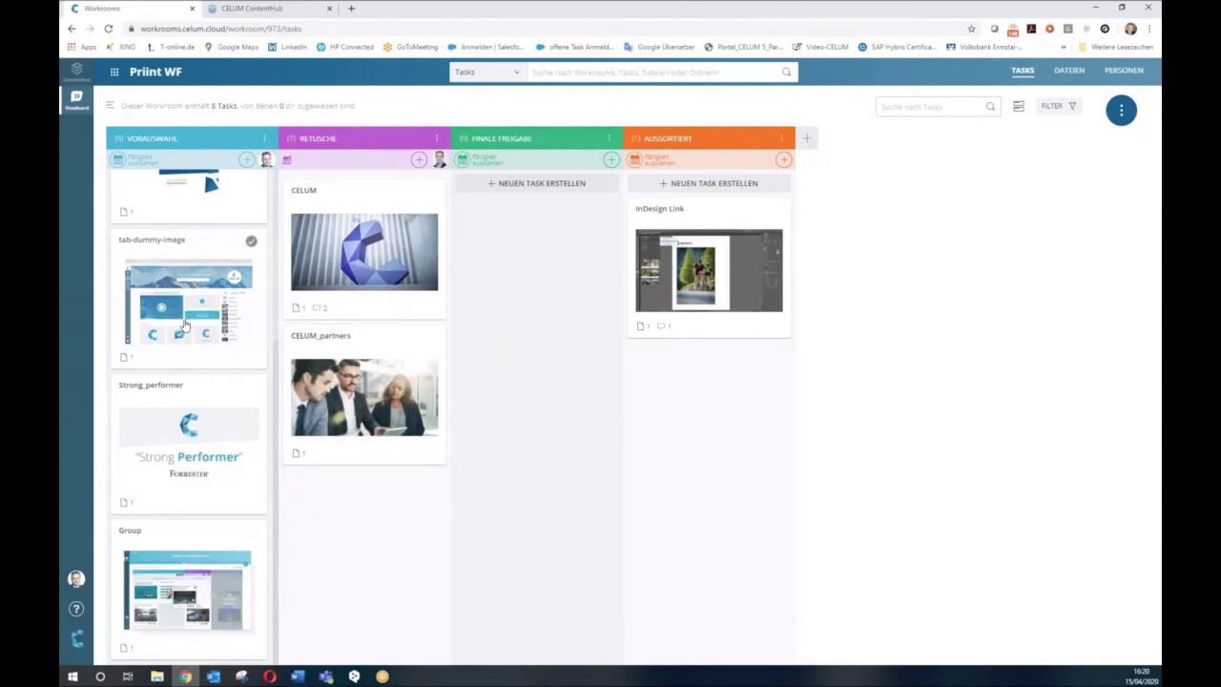
pyautogui.moveTo(184, 325); pyautogui.dragTo(525, 343)
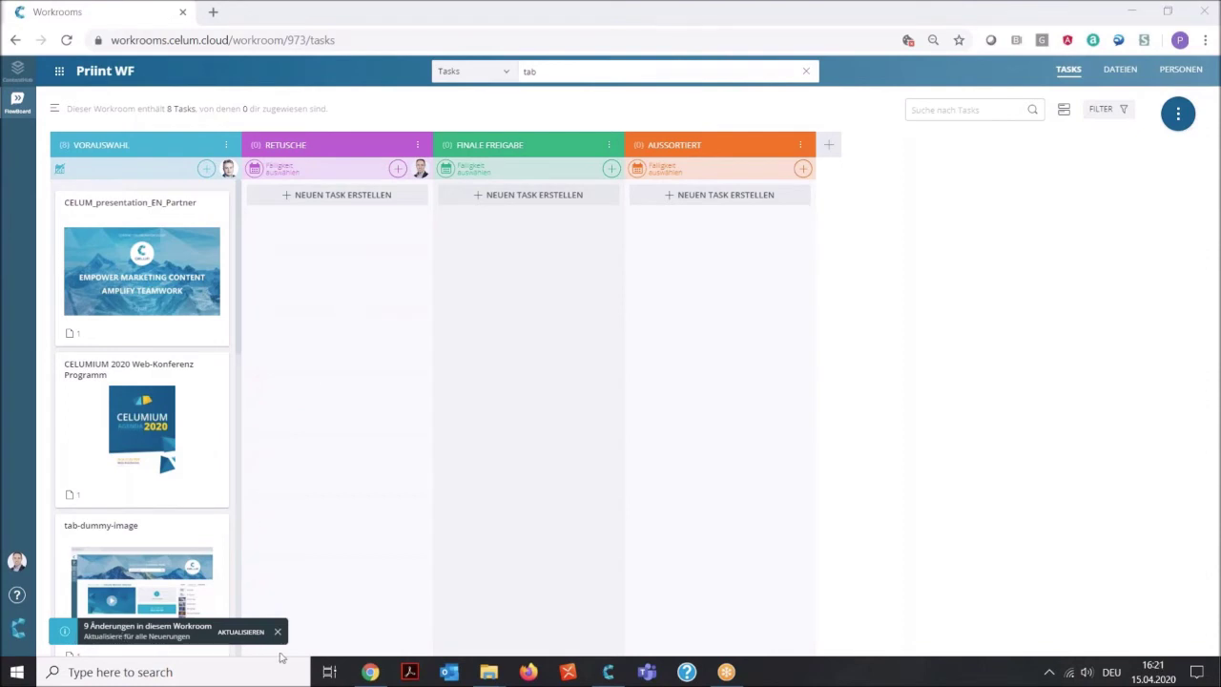
# Refresh the board and open the CELUM task card now in the Retusche column.
pyautogui.click(237, 634)
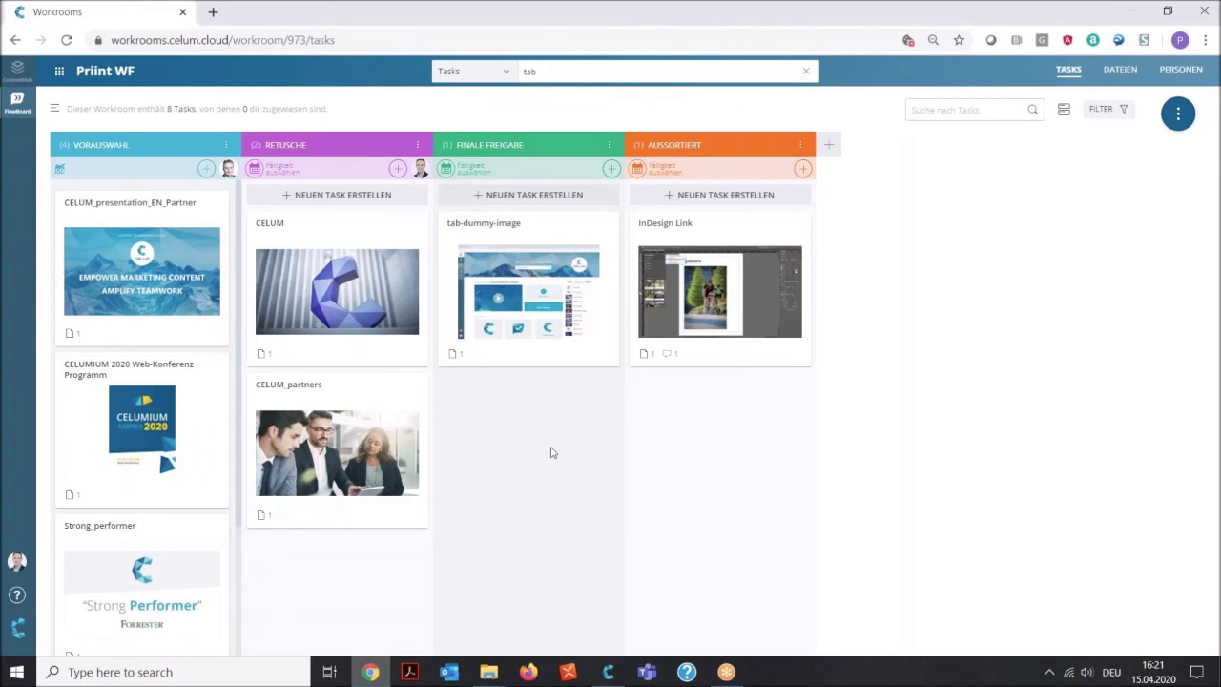
pyautogui.moveTo(542, 289)
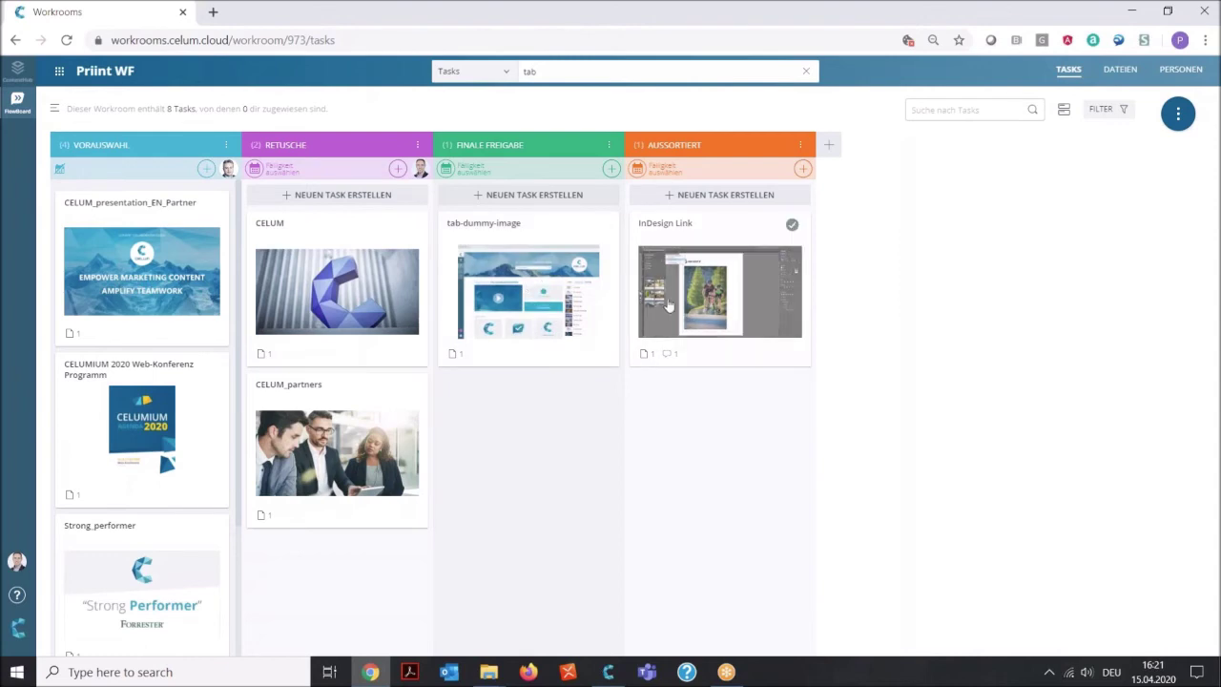
pyautogui.moveTo(705, 296)
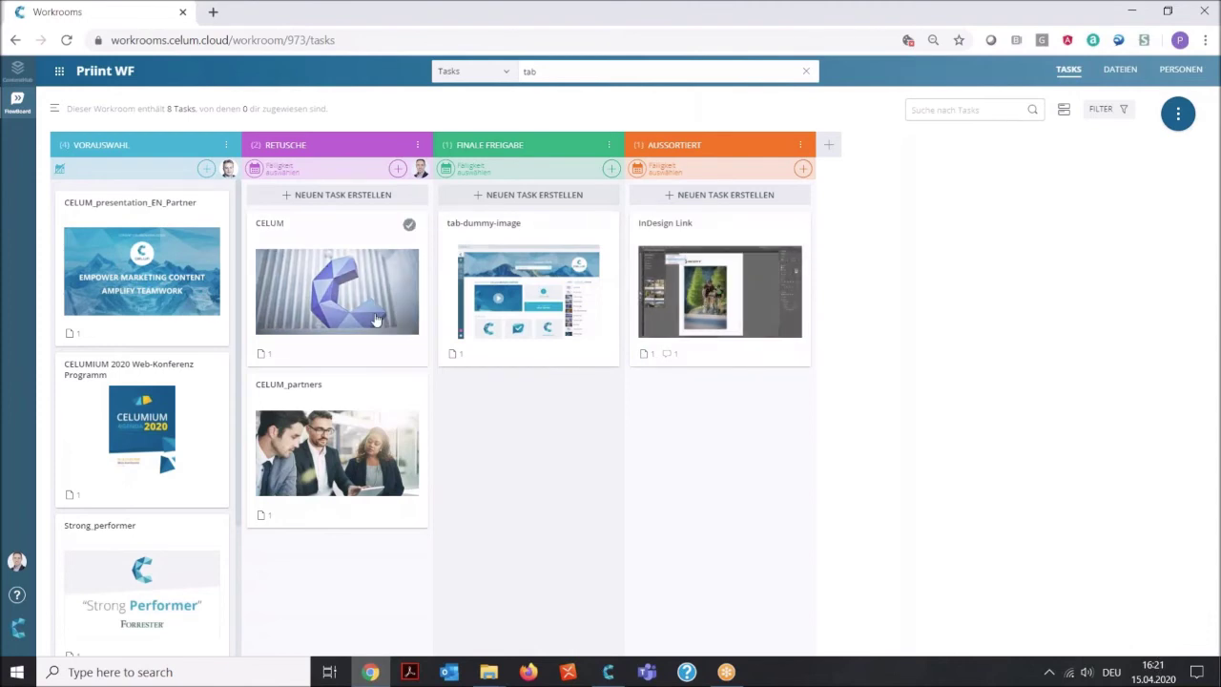
pyautogui.click(341, 297)
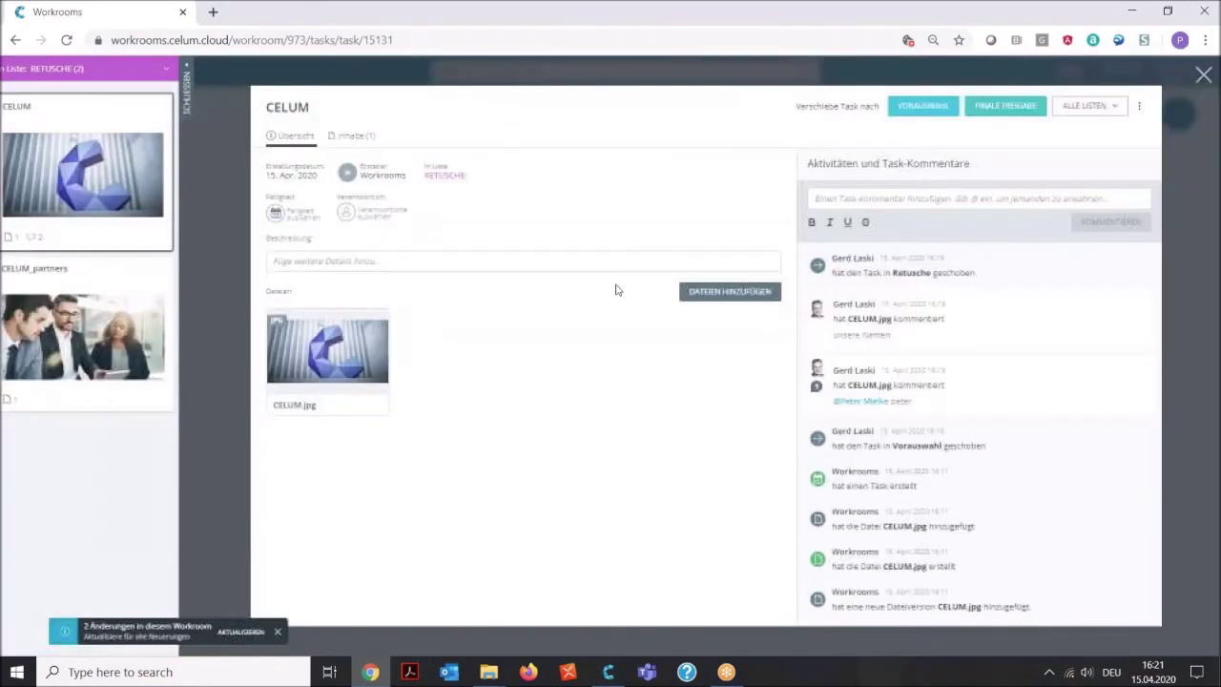
# Open CELUM.jpg, show then hide its comment markers, and refresh to take in workroom changes.
pyautogui.click(335, 348)
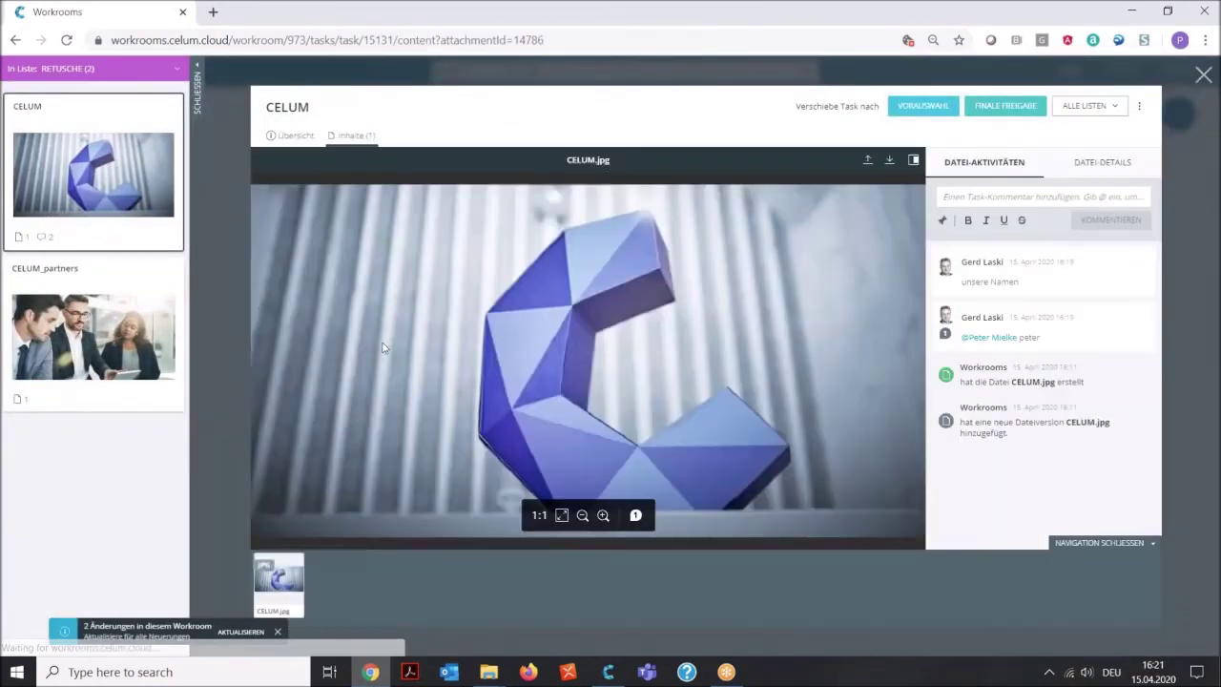
pyautogui.click(635, 516)
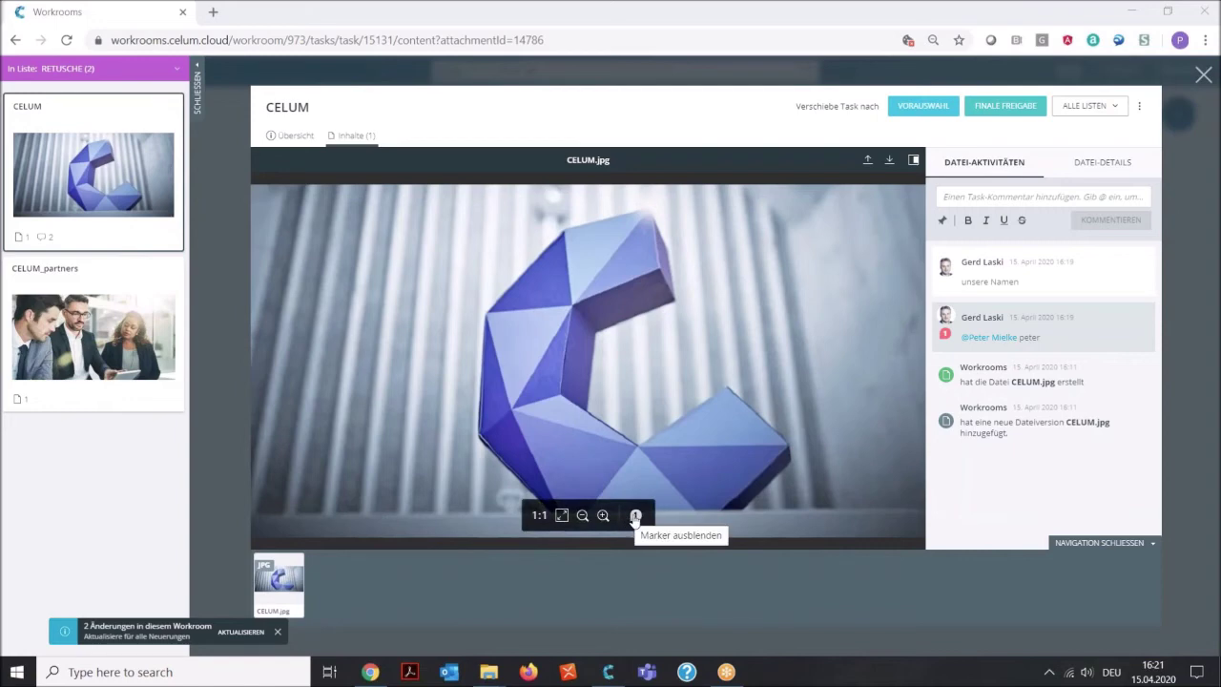
pyautogui.click(635, 516)
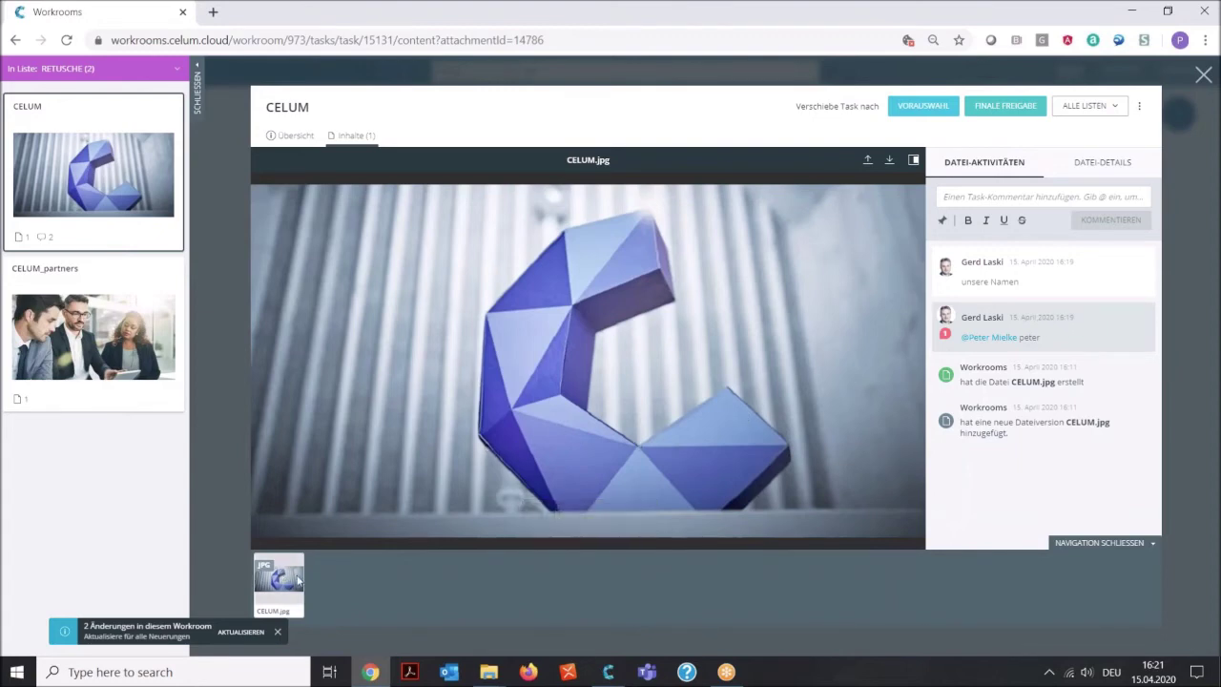
pyautogui.click(246, 632)
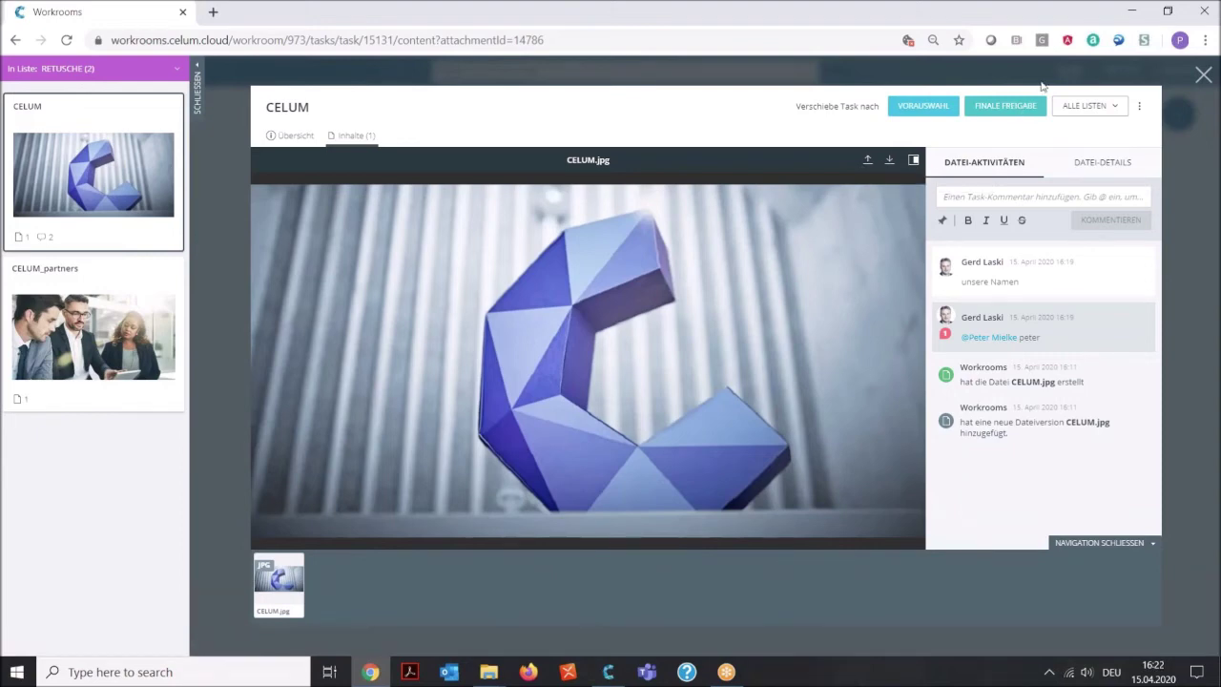
# Open the synced Upload folder from CELUM App and preview CELUM.jpg in Photos.
pyautogui.click(1131, 12)
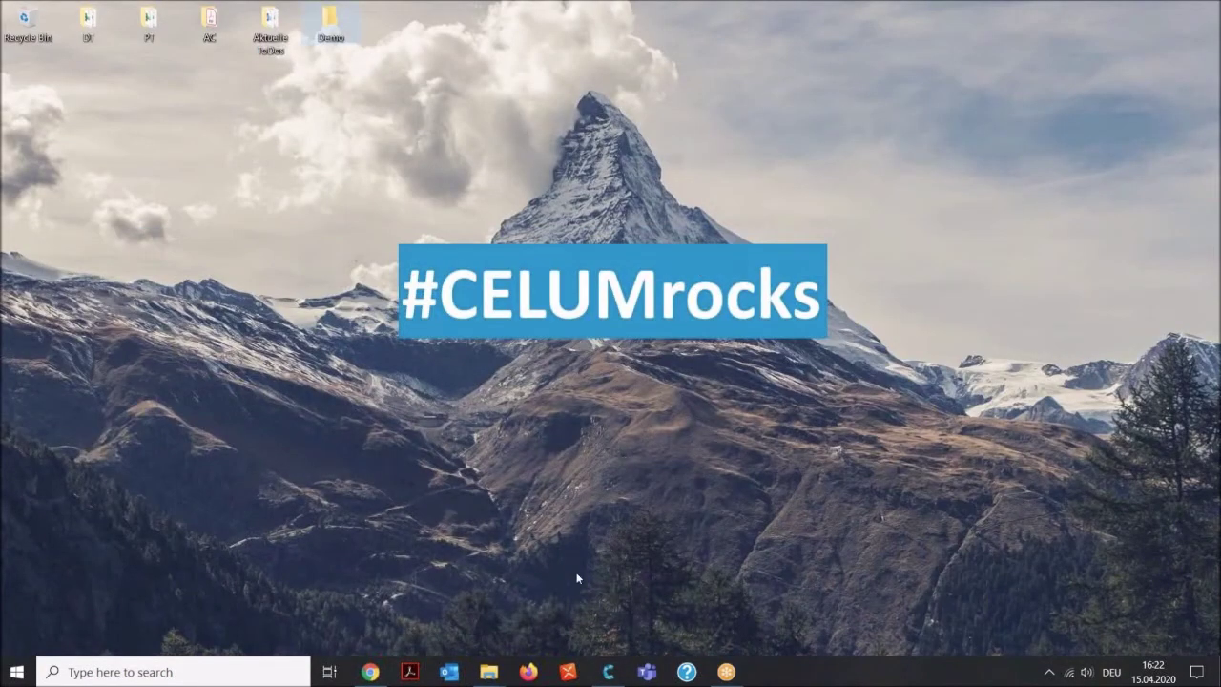
pyautogui.click(608, 672)
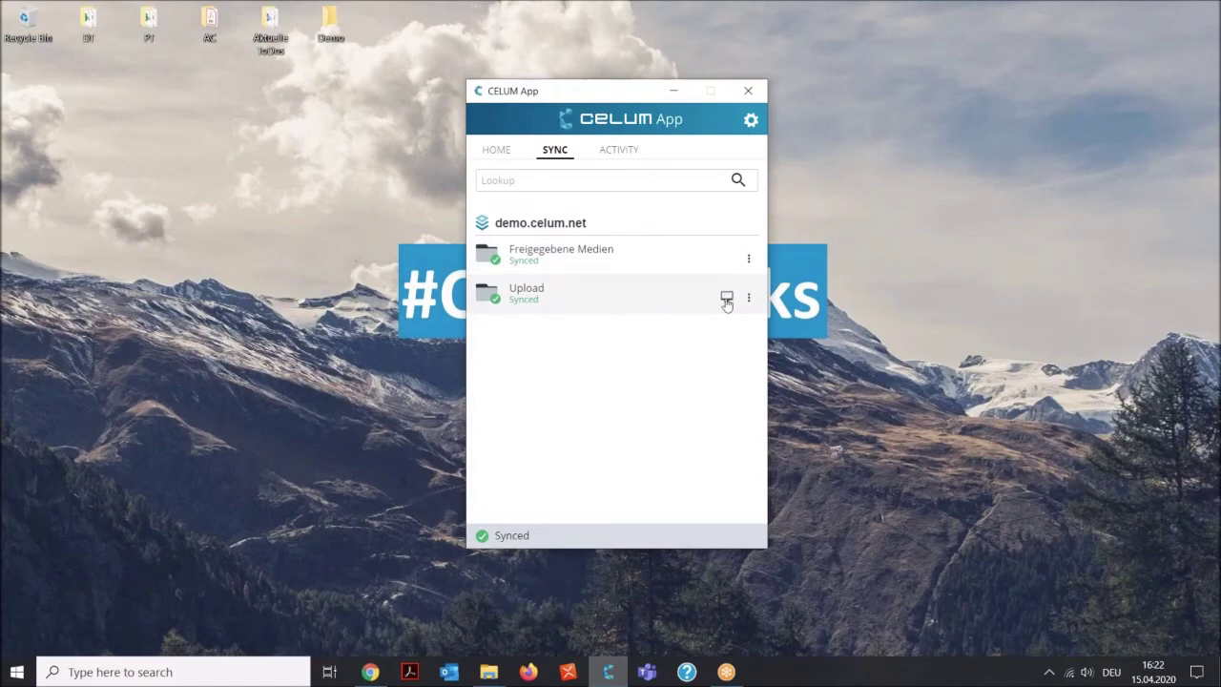
pyautogui.click(733, 302)
pyautogui.doubleClick(474, 229)
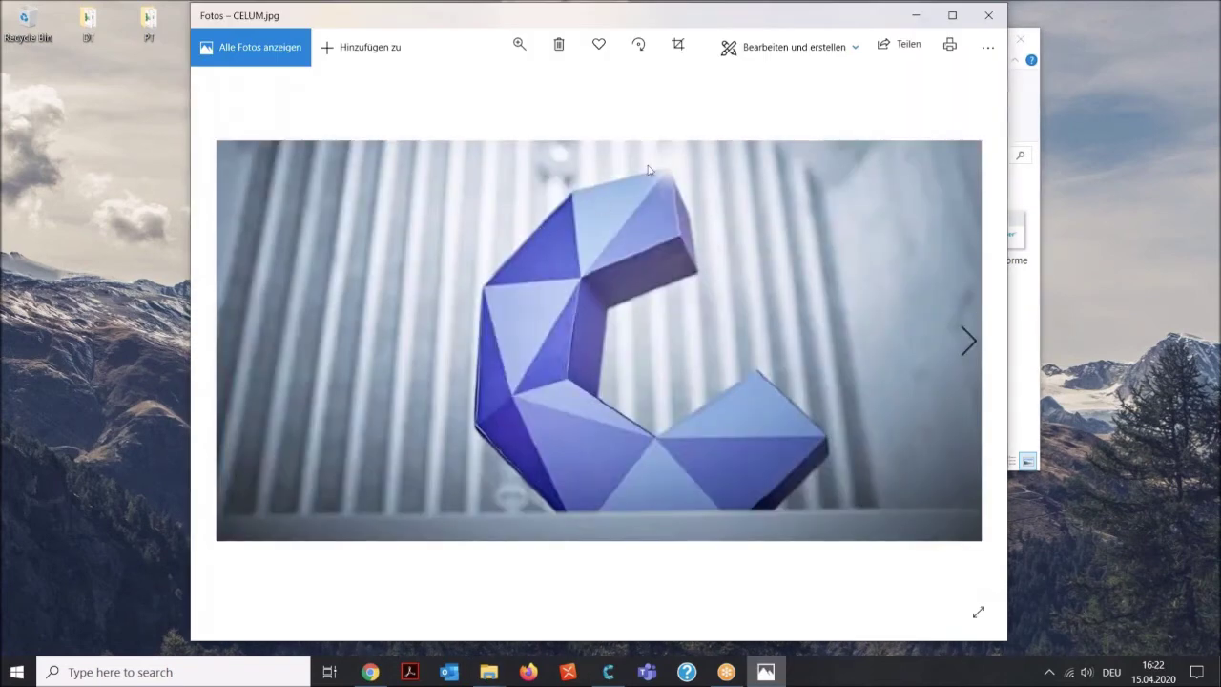
pyautogui.click(986, 19)
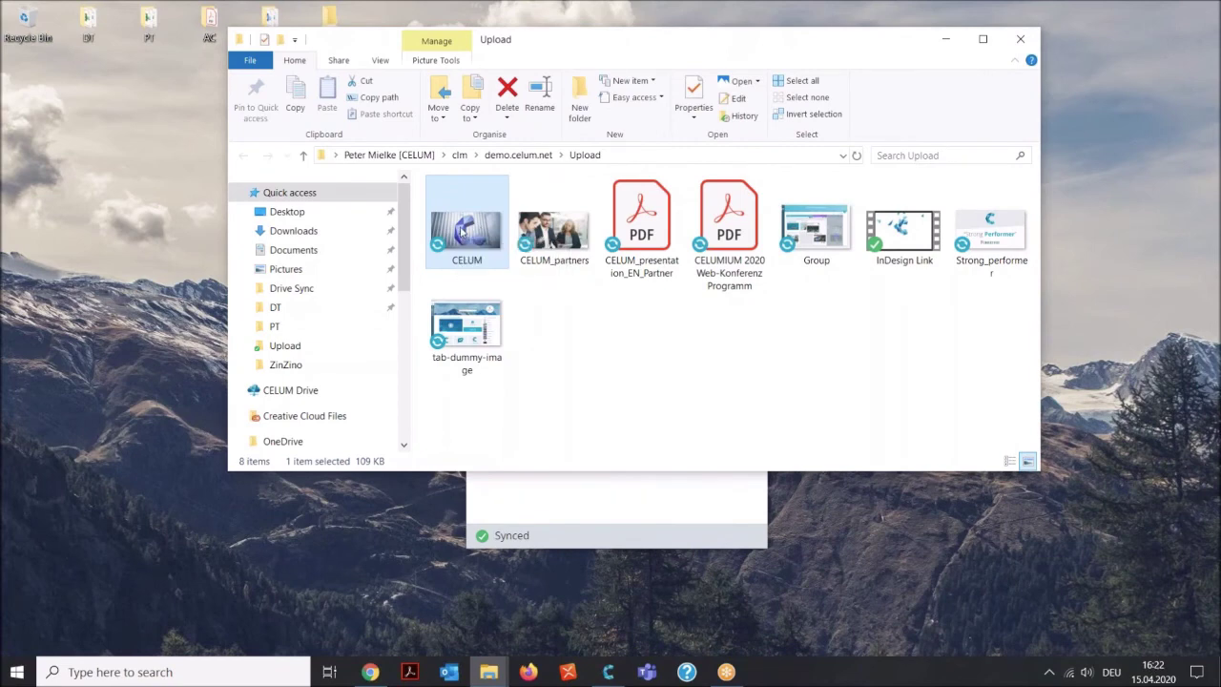
# Open CELUM.jpg from the Upload folder with 'Edit with Paint 3D'.
pyautogui.rightClick(462, 233)
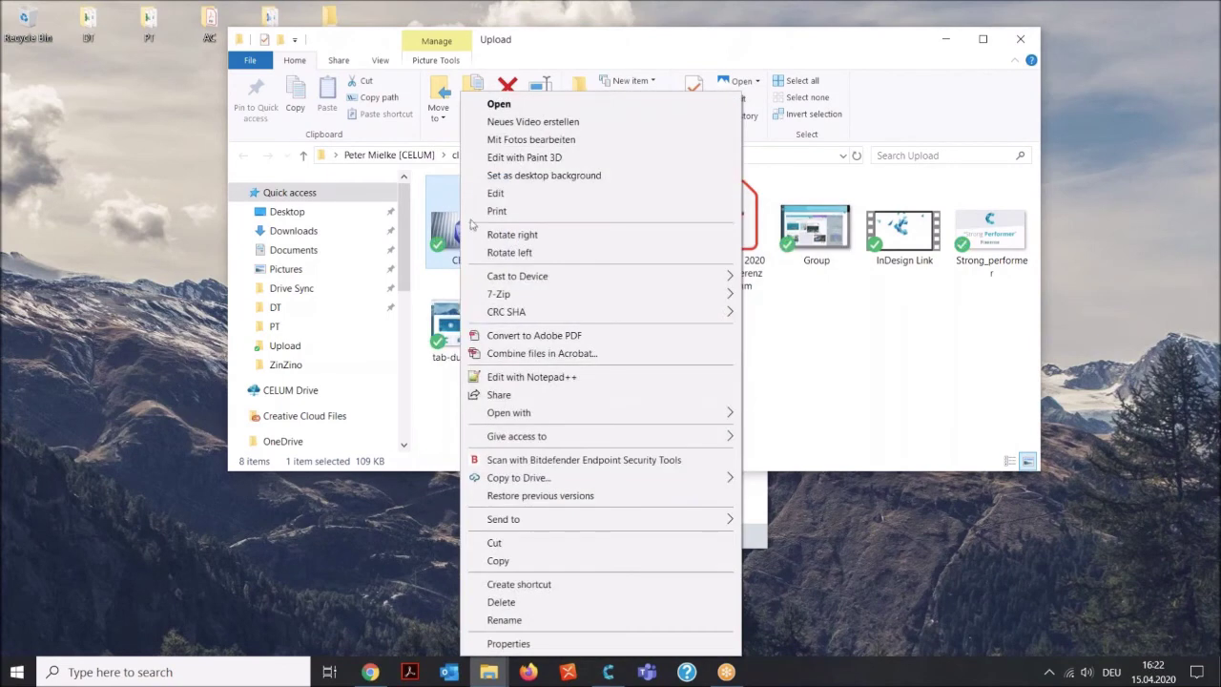
pyautogui.click(565, 160)
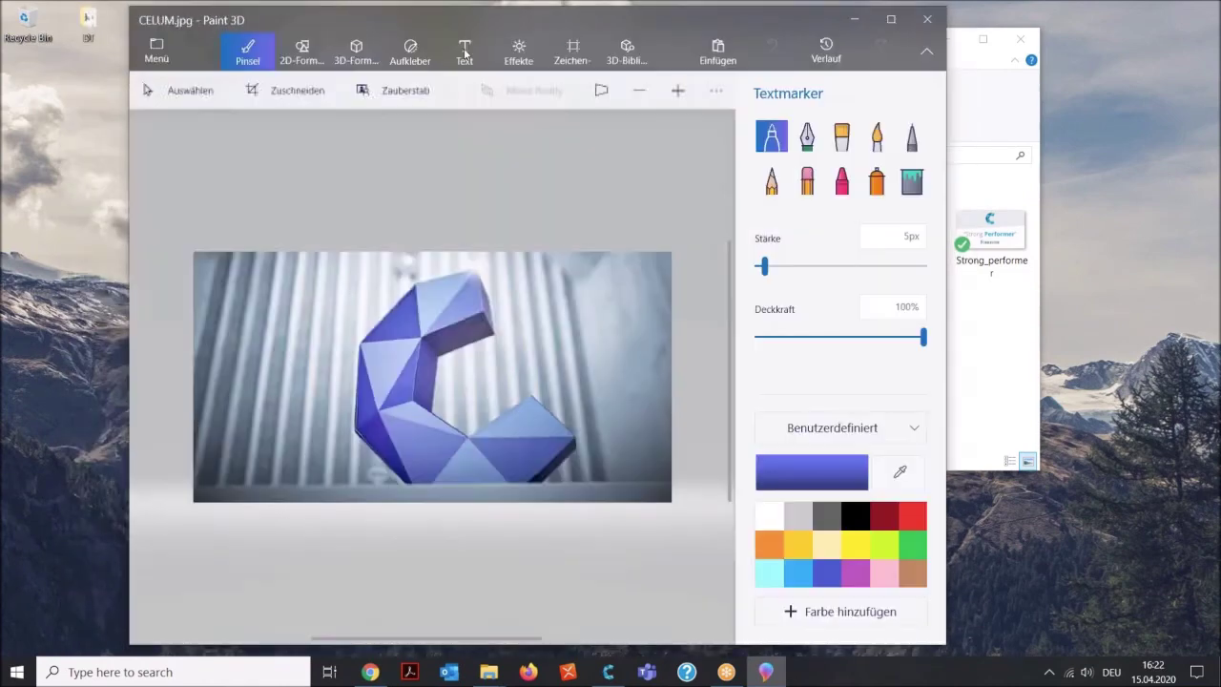
# Add a one-line text caption with both colleagues' names at the top of the image.
pyautogui.click(463, 52)
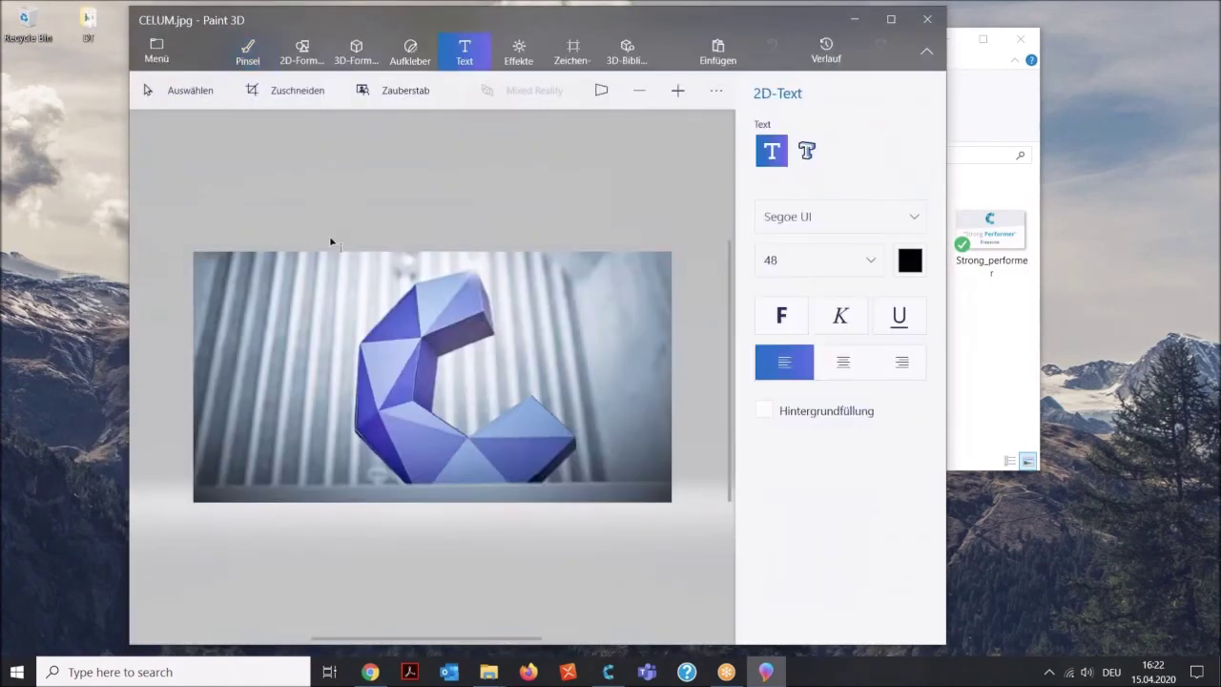
pyautogui.click(256, 292)
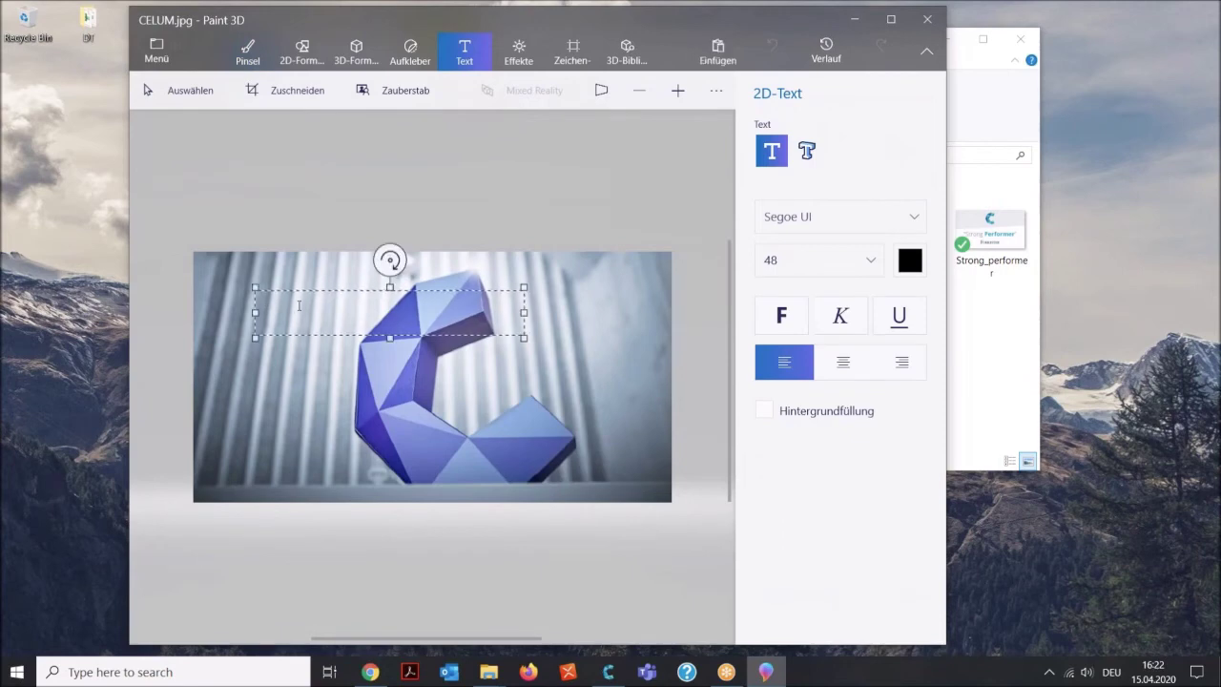
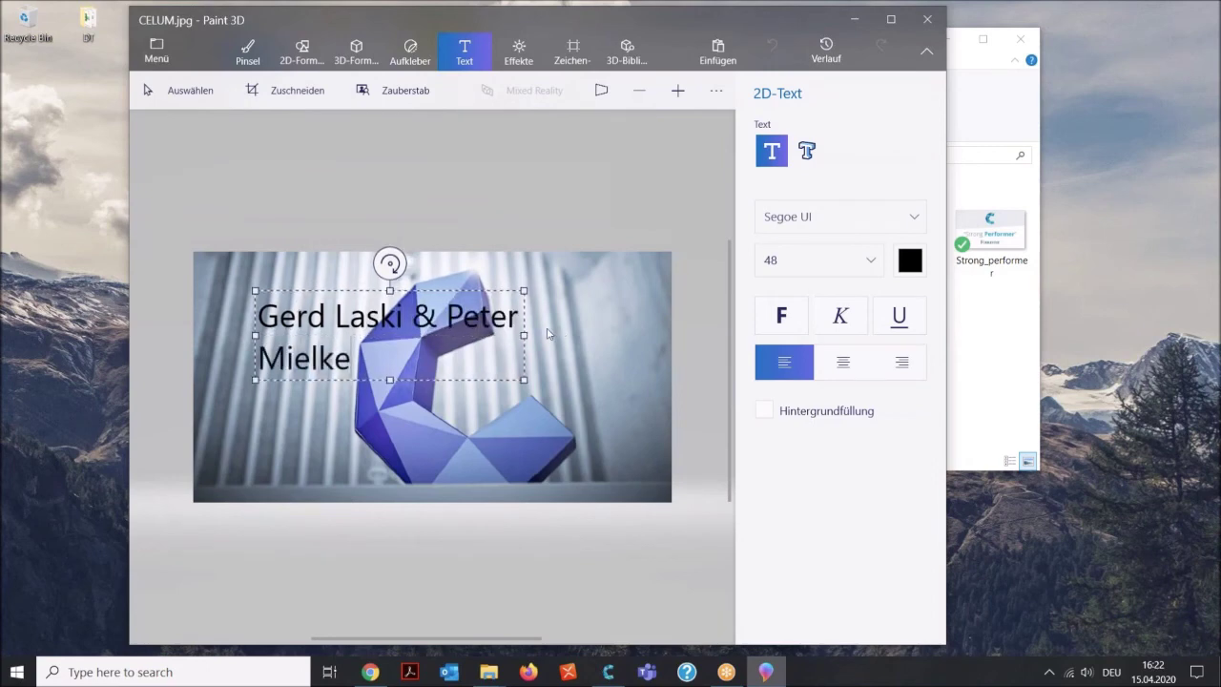
pyautogui.moveTo(523, 335); pyautogui.dragTo(650, 342)
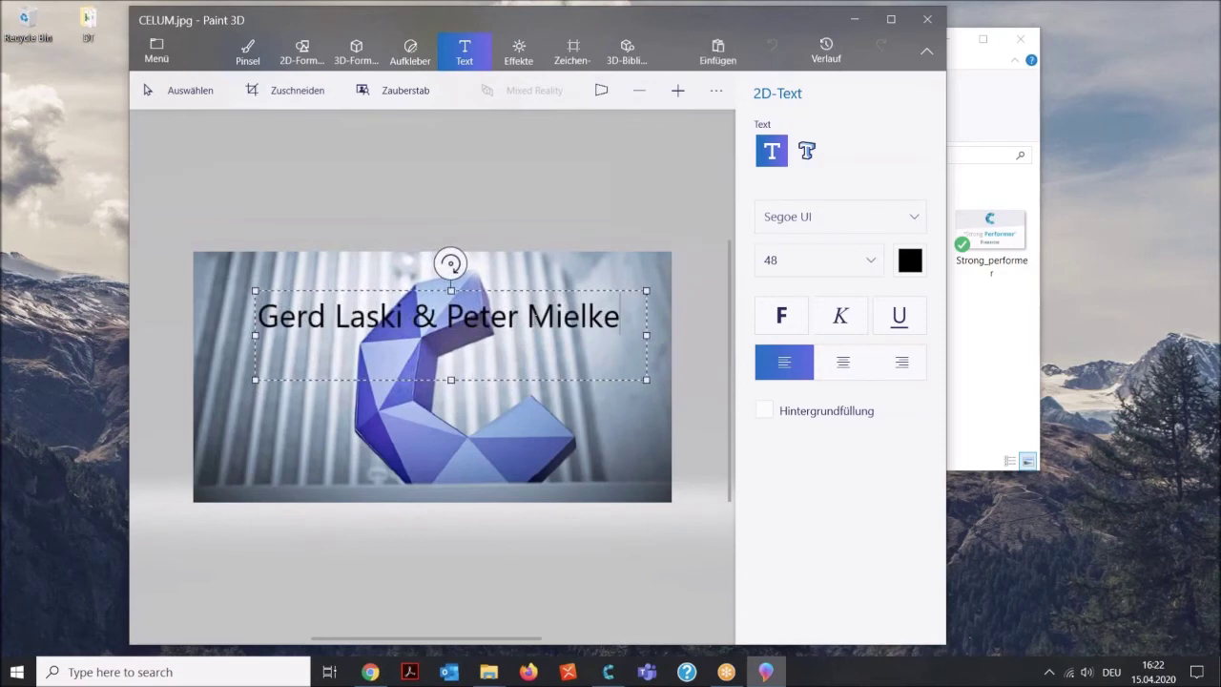
pyautogui.moveTo(520, 283); pyautogui.dragTo(518, 241)
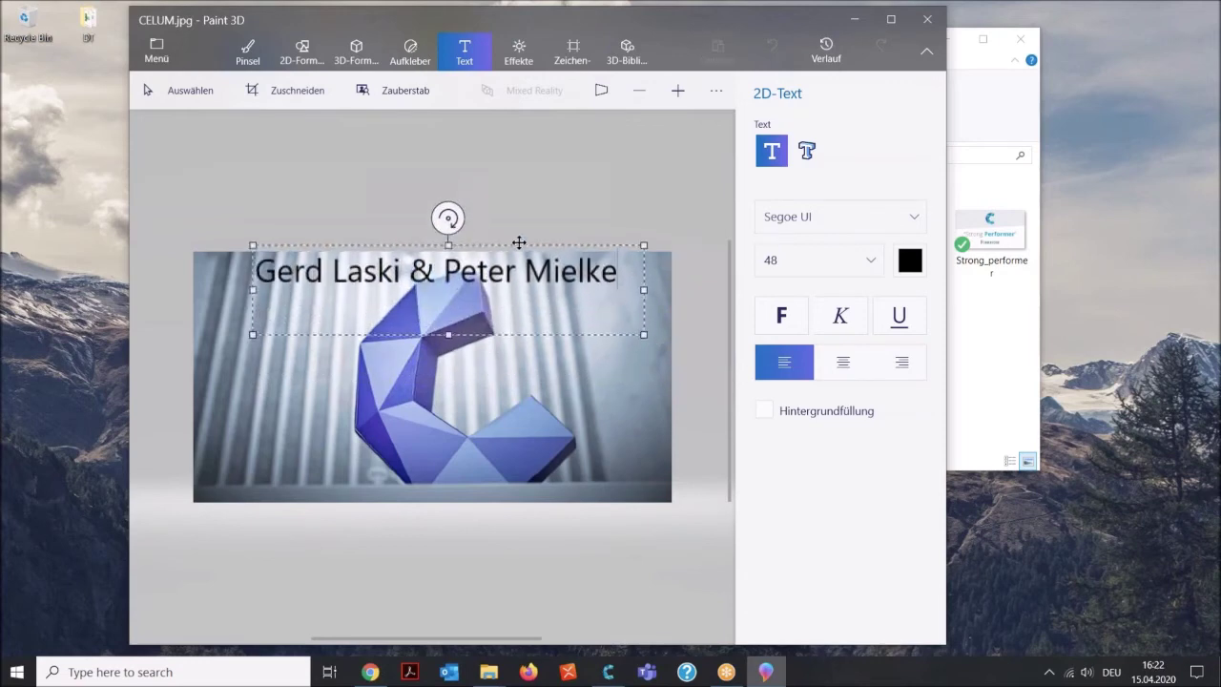
# Make the caption text white and bold, then commit it onto the image.
pyautogui.click(912, 264)
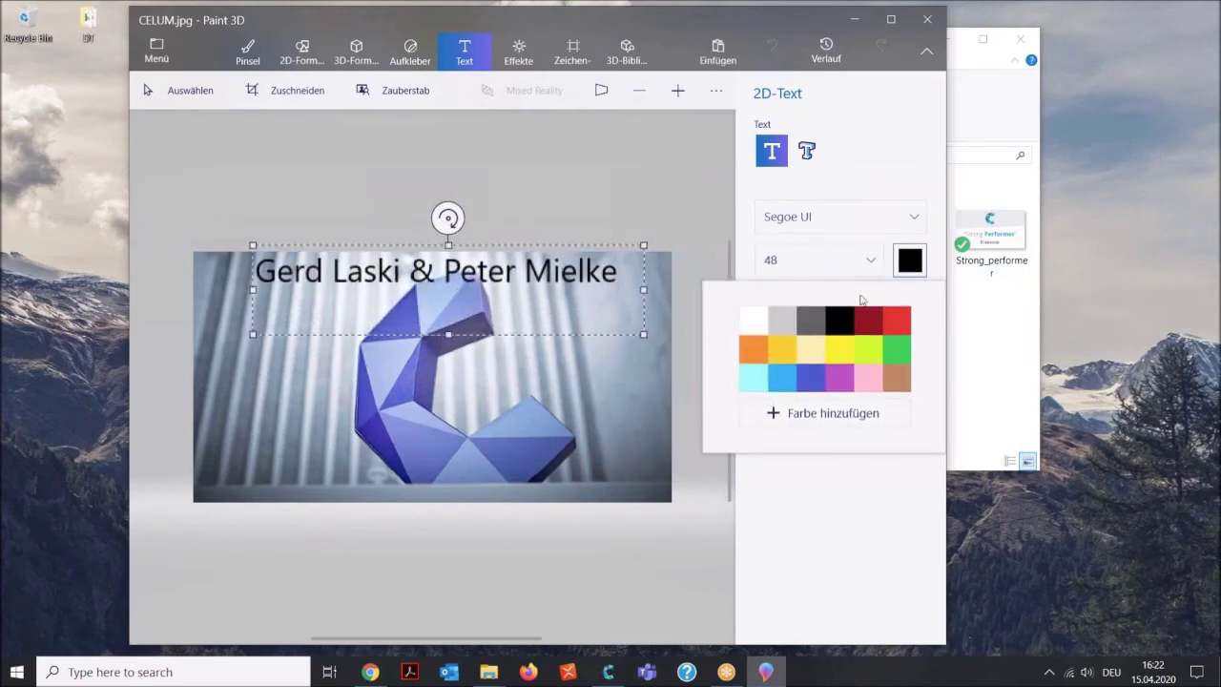
pyautogui.click(752, 318)
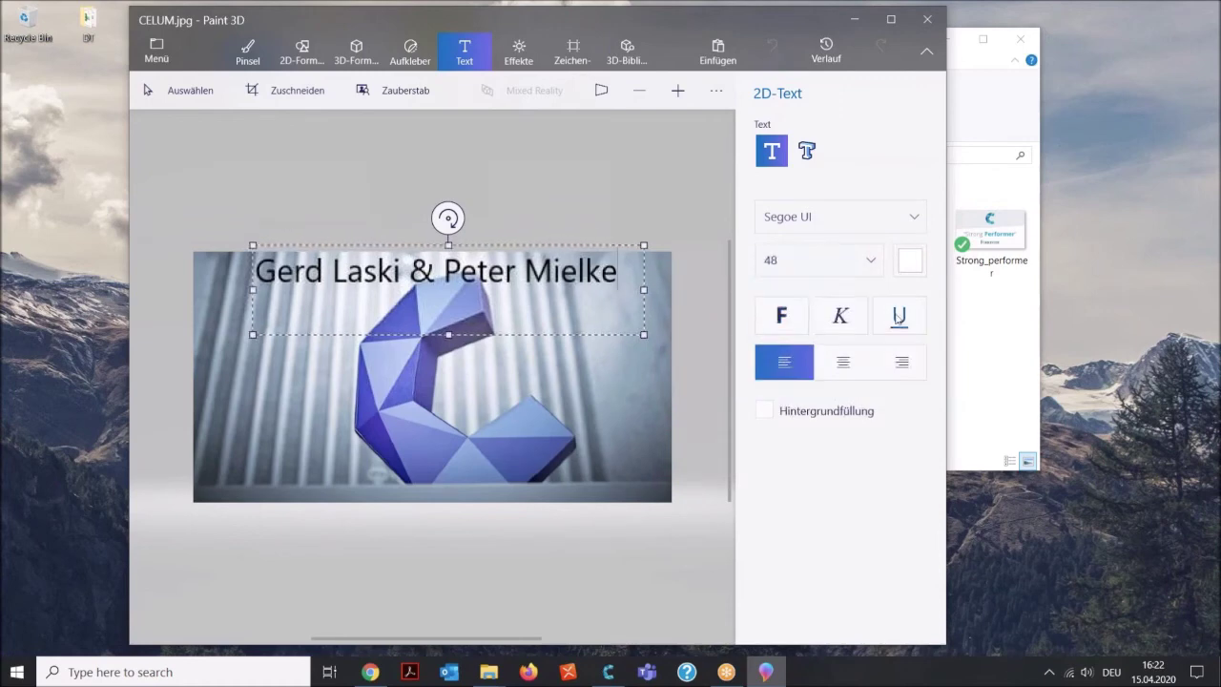
pyautogui.click(910, 262)
pyautogui.click(523, 345)
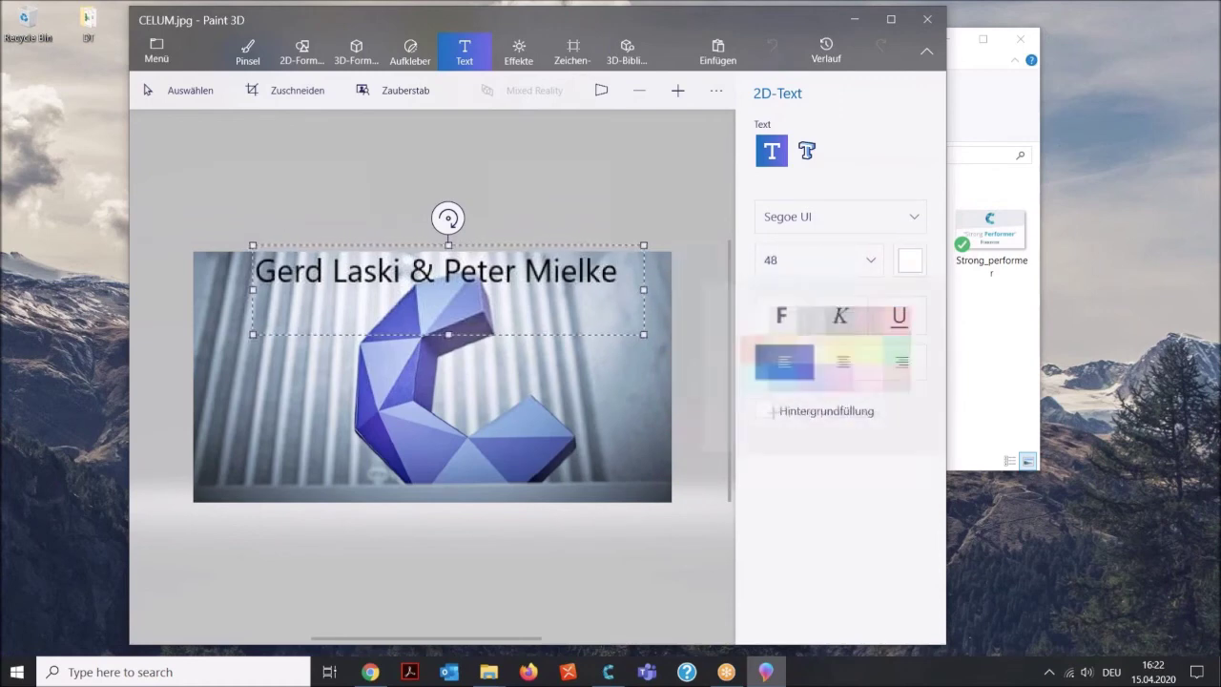
pyautogui.moveTo(618, 271); pyautogui.dragTo(254, 271)
pyautogui.click(910, 259)
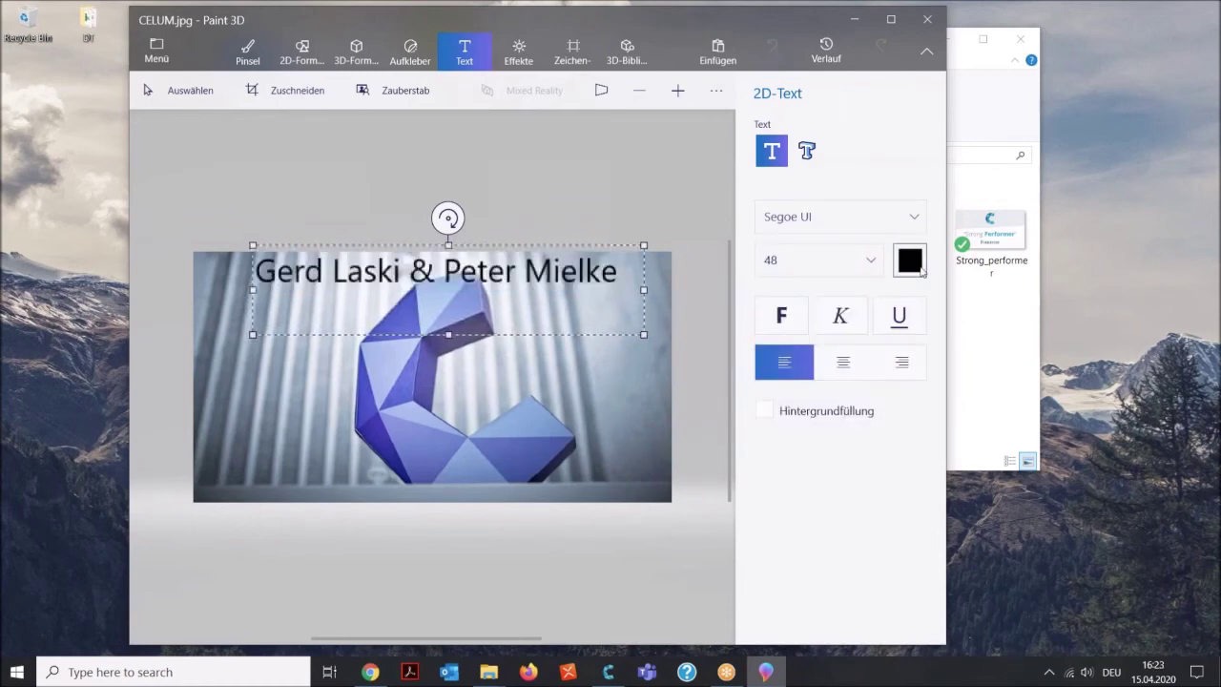
pyautogui.click(751, 318)
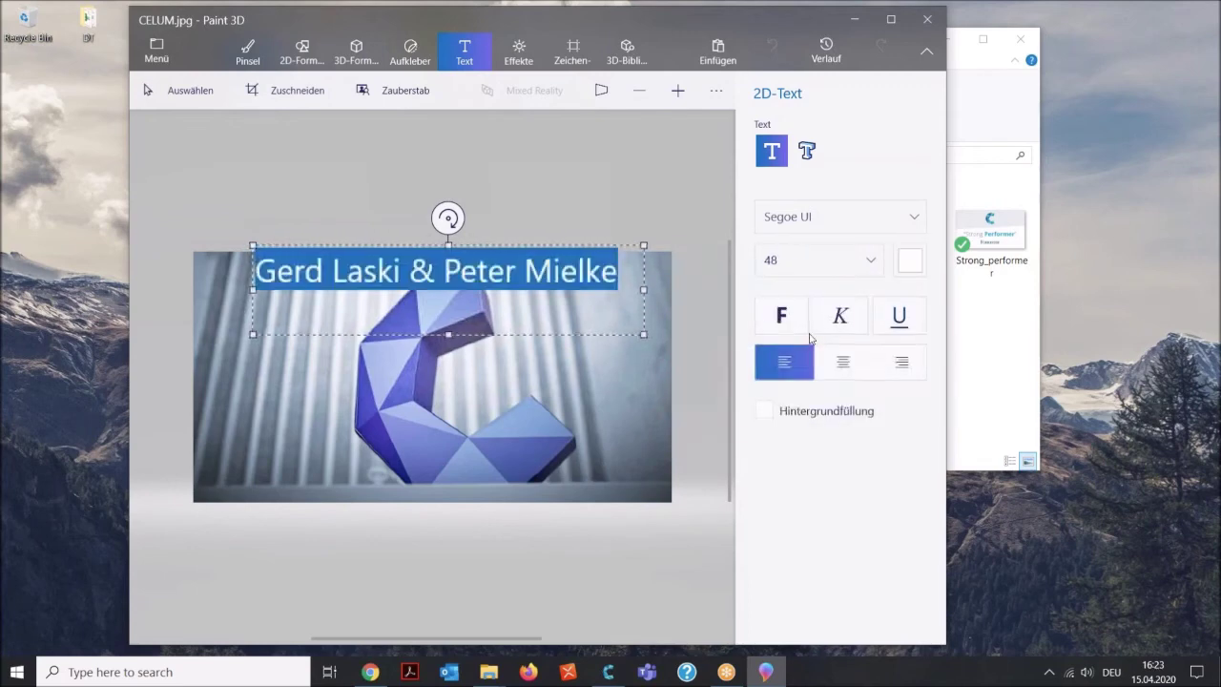
pyautogui.click(781, 316)
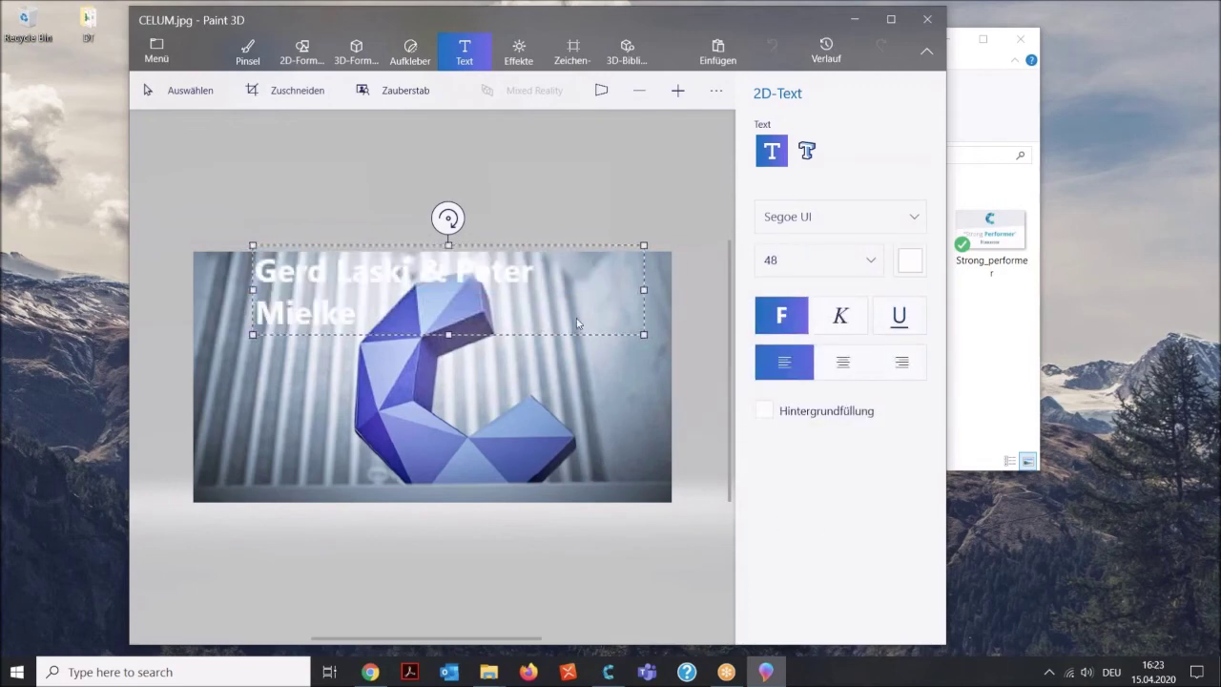
pyautogui.click(640, 291)
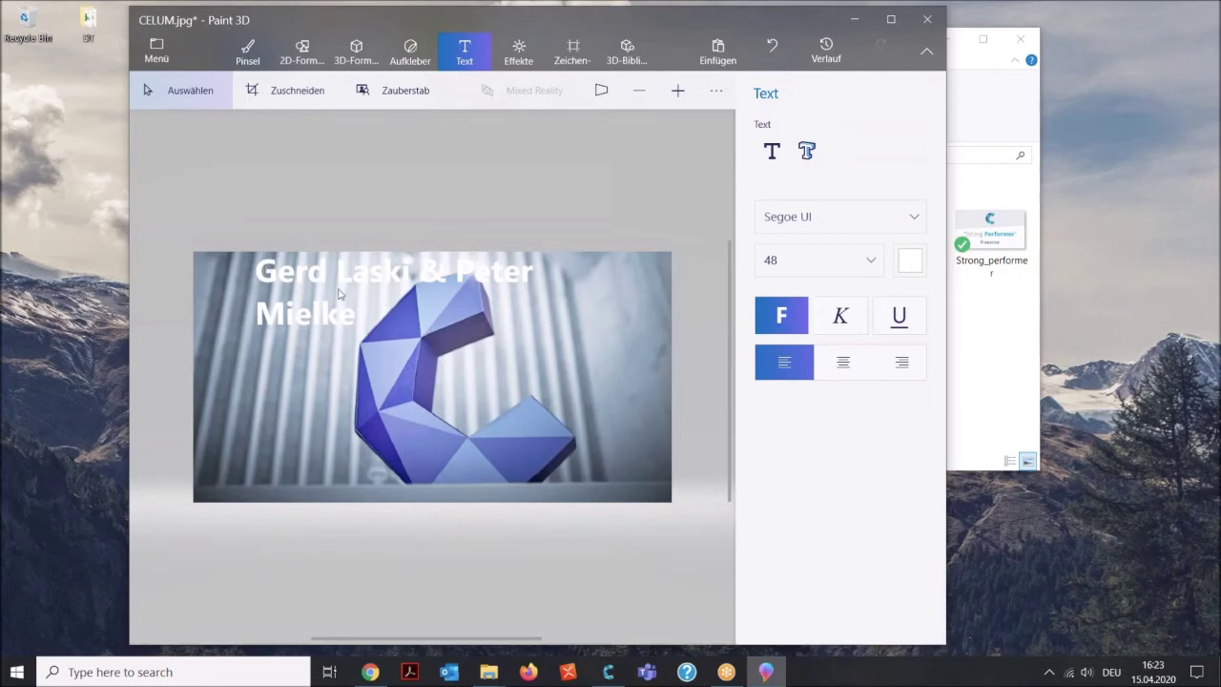
# Save the captioned CELUM.jpg in Paint 3D and return to the Upload folder.
pyautogui.click(158, 52)
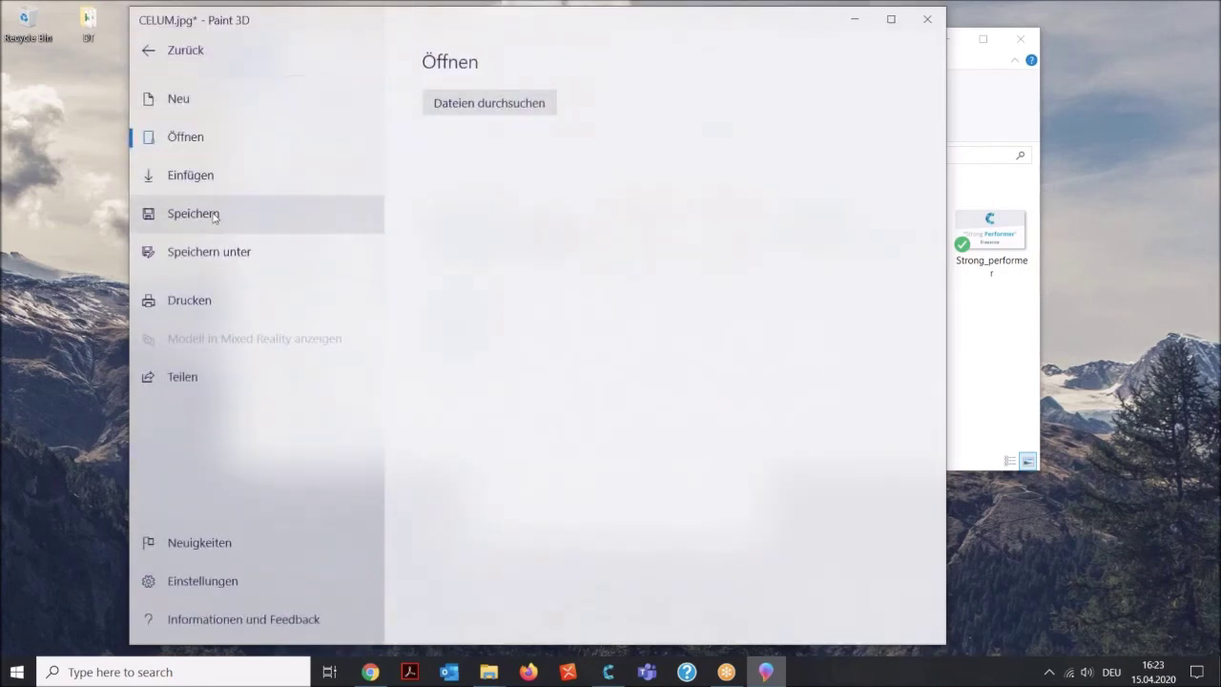
pyautogui.click(213, 214)
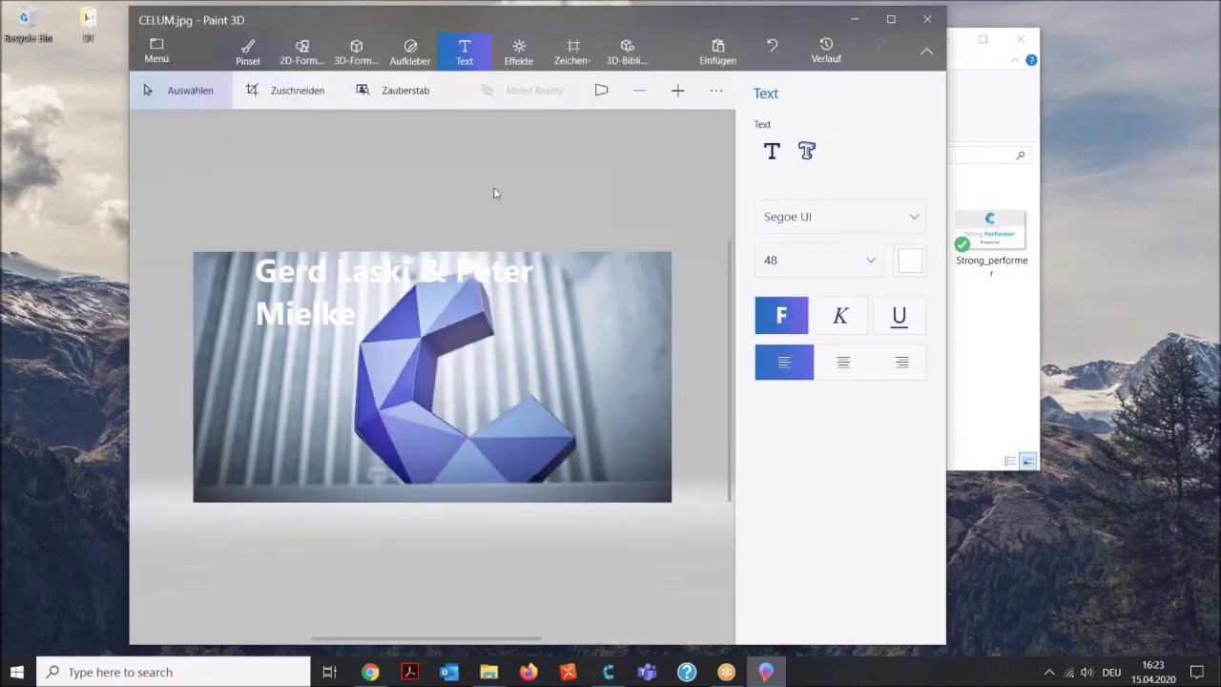
pyautogui.click(855, 21)
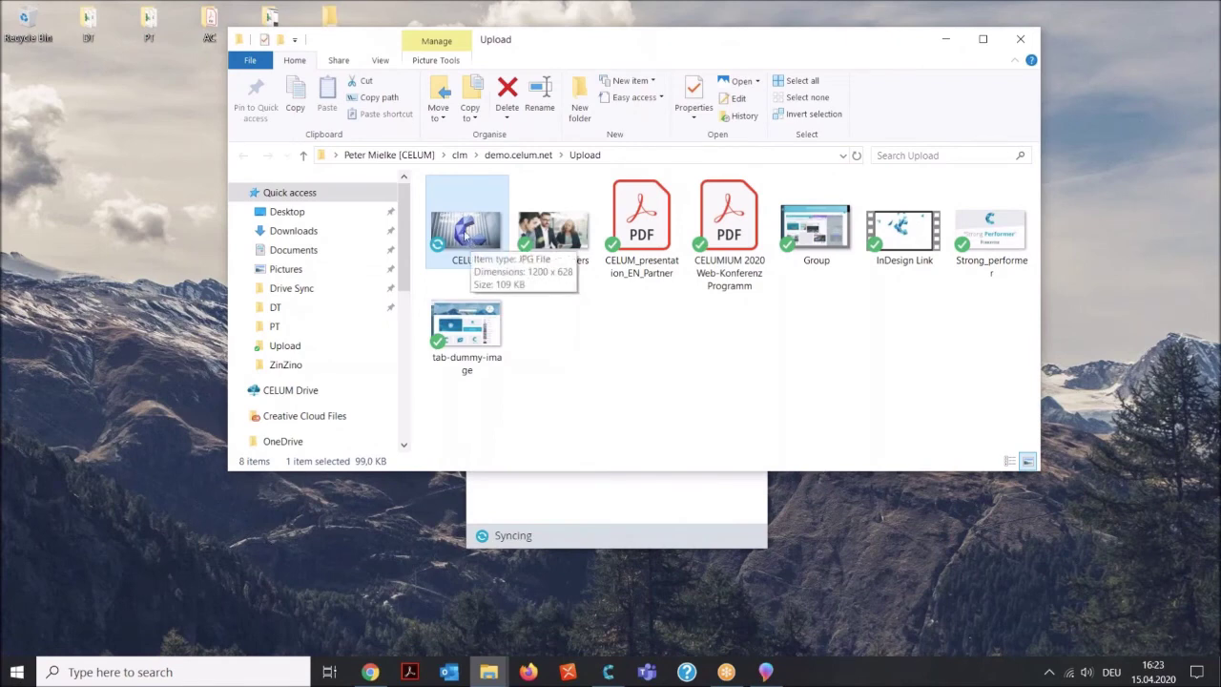
pyautogui.click(569, 330)
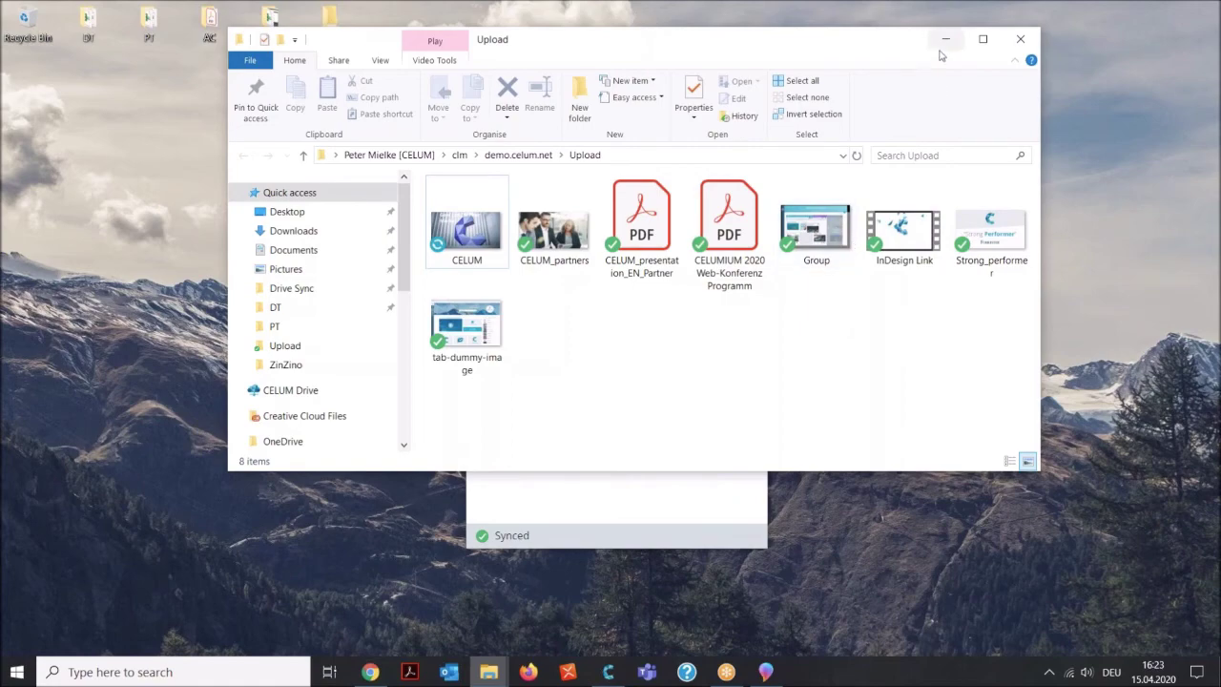
# Minimize the Upload folder window and the CELUM App window after syncing completes.
pyautogui.click(945, 39)
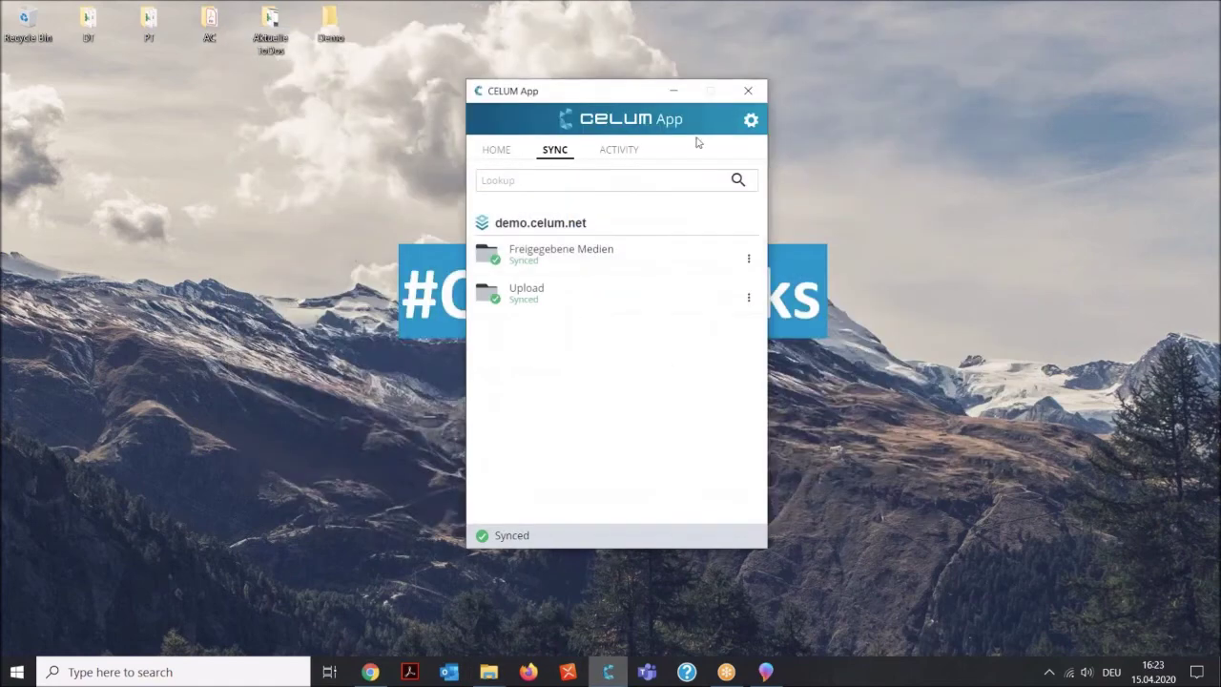
pyautogui.click(673, 91)
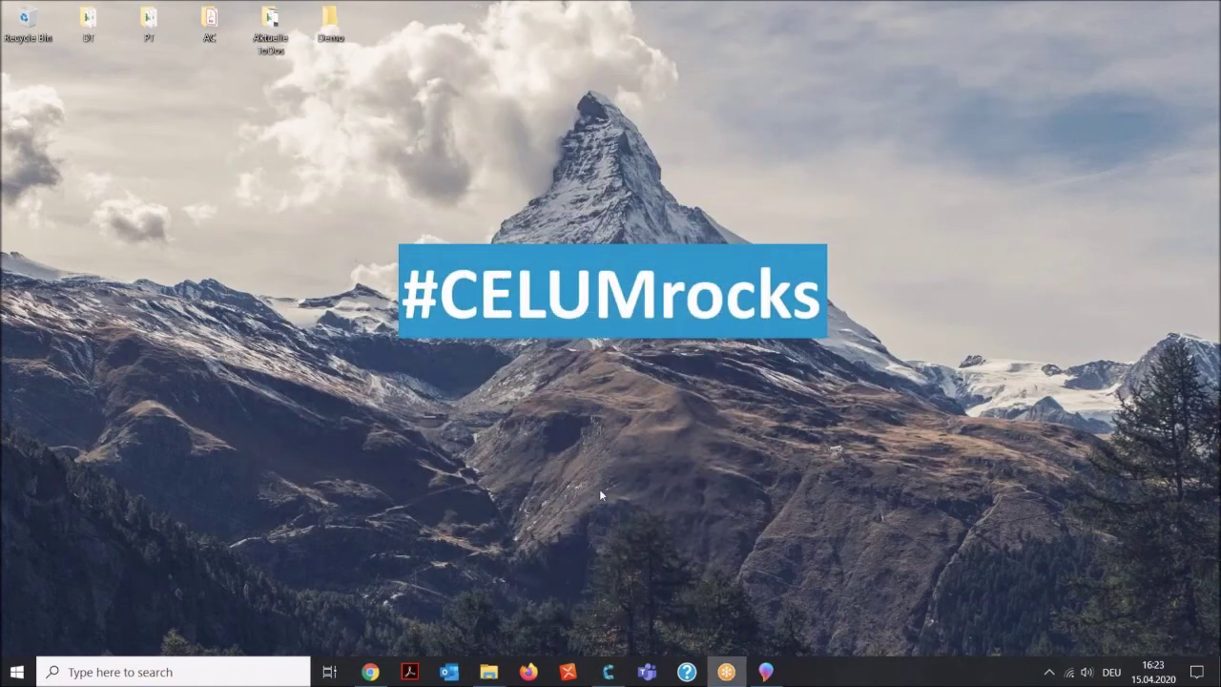
# Final-approve CELUM, post an @-mention comment on CELUM_partners, final-approve it, and return to the board.
pyautogui.click(370, 670)
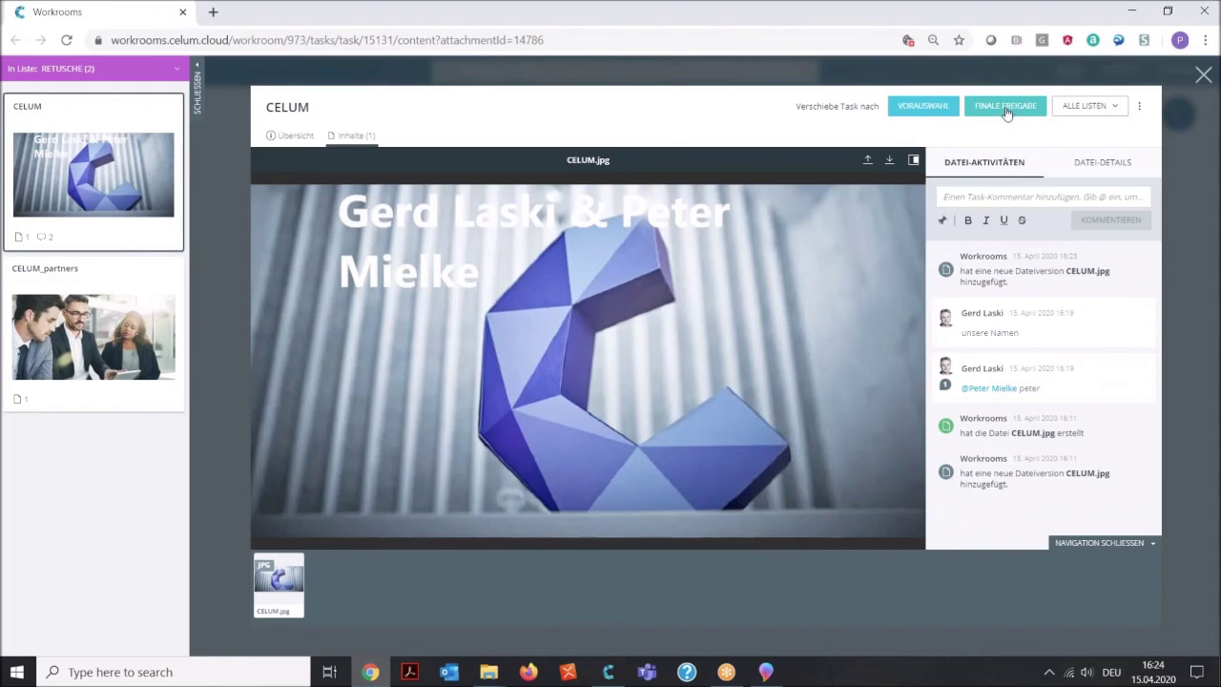
pyautogui.click(1006, 110)
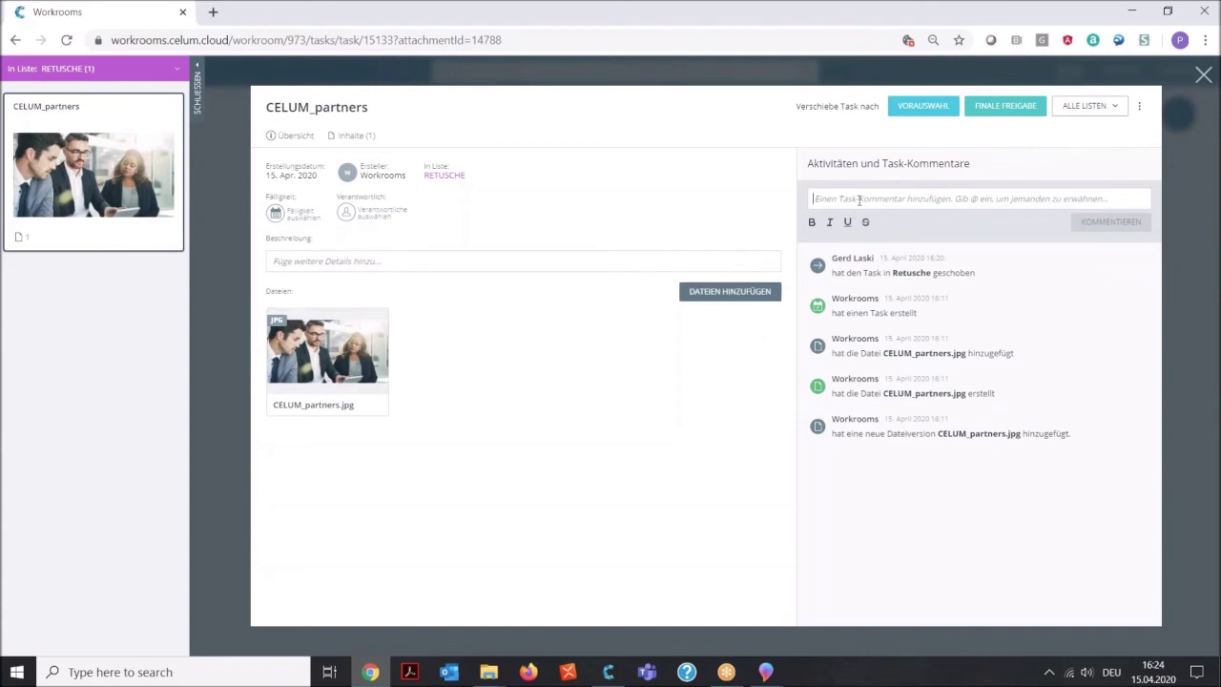
pyautogui.write('@')
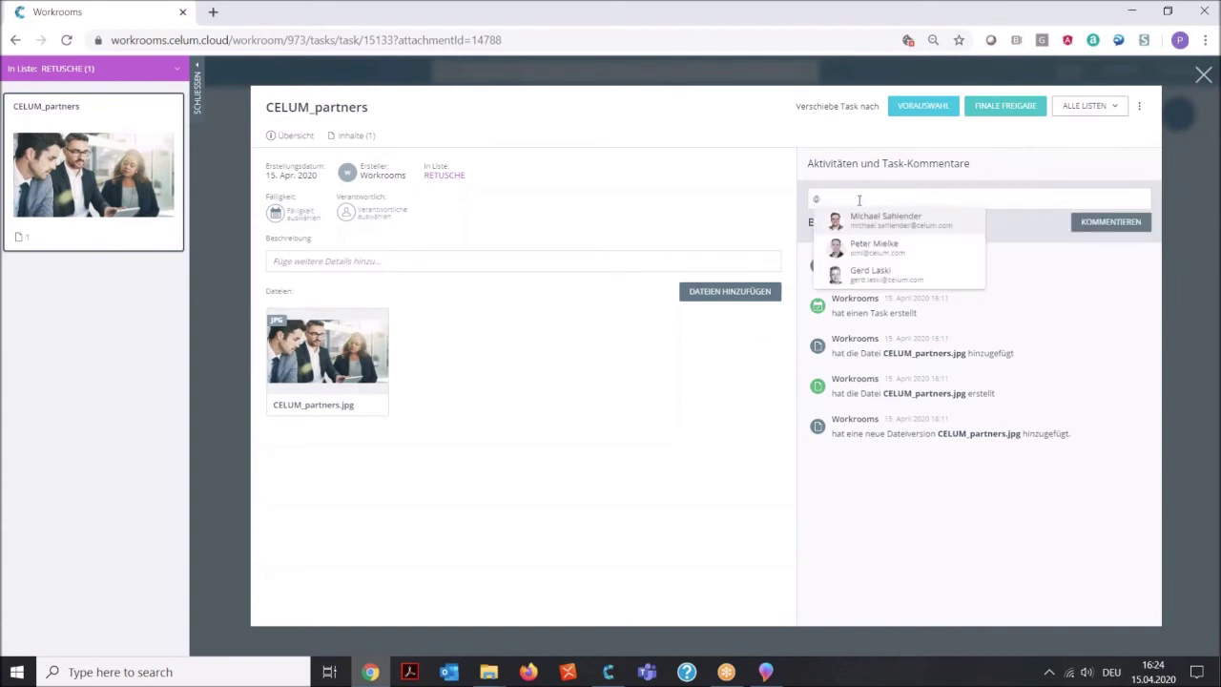
pyautogui.click(859, 273)
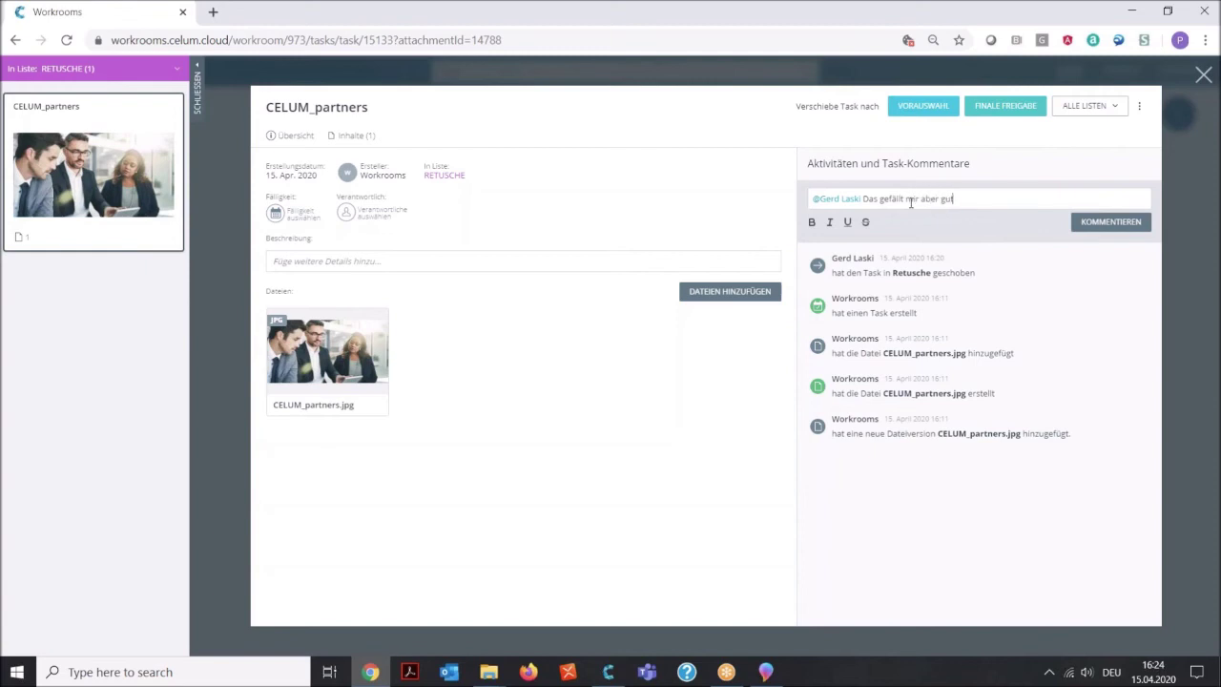
pyautogui.click(1105, 222)
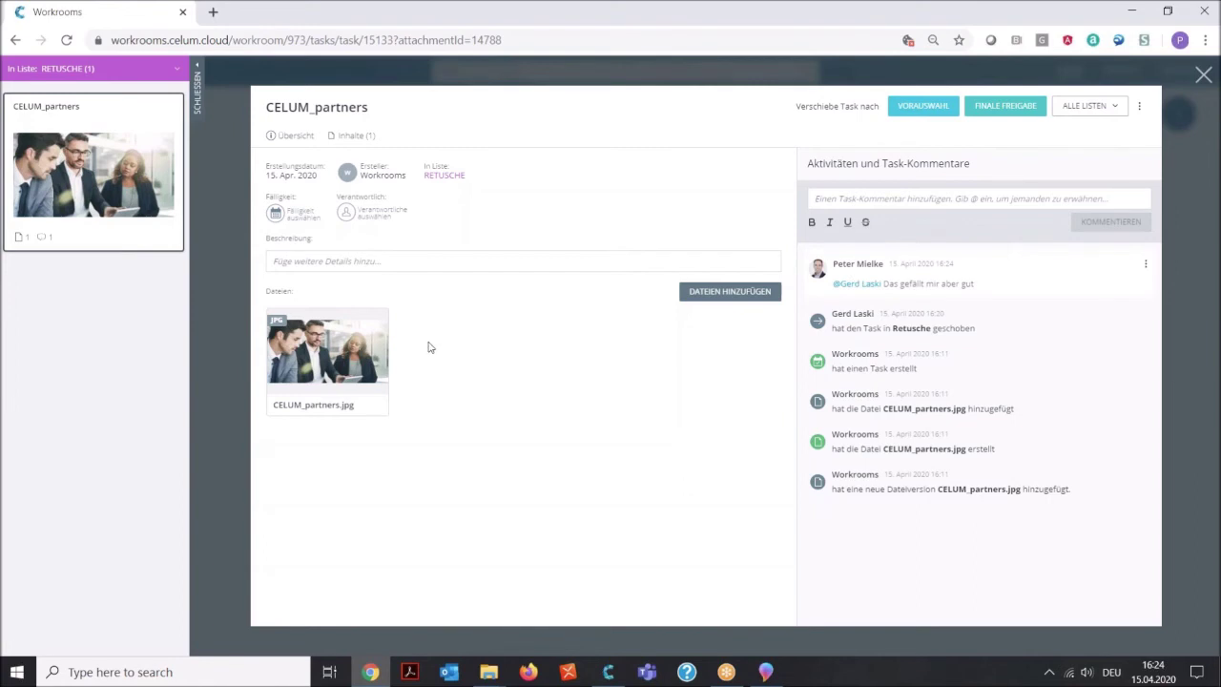
pyautogui.click(1013, 108)
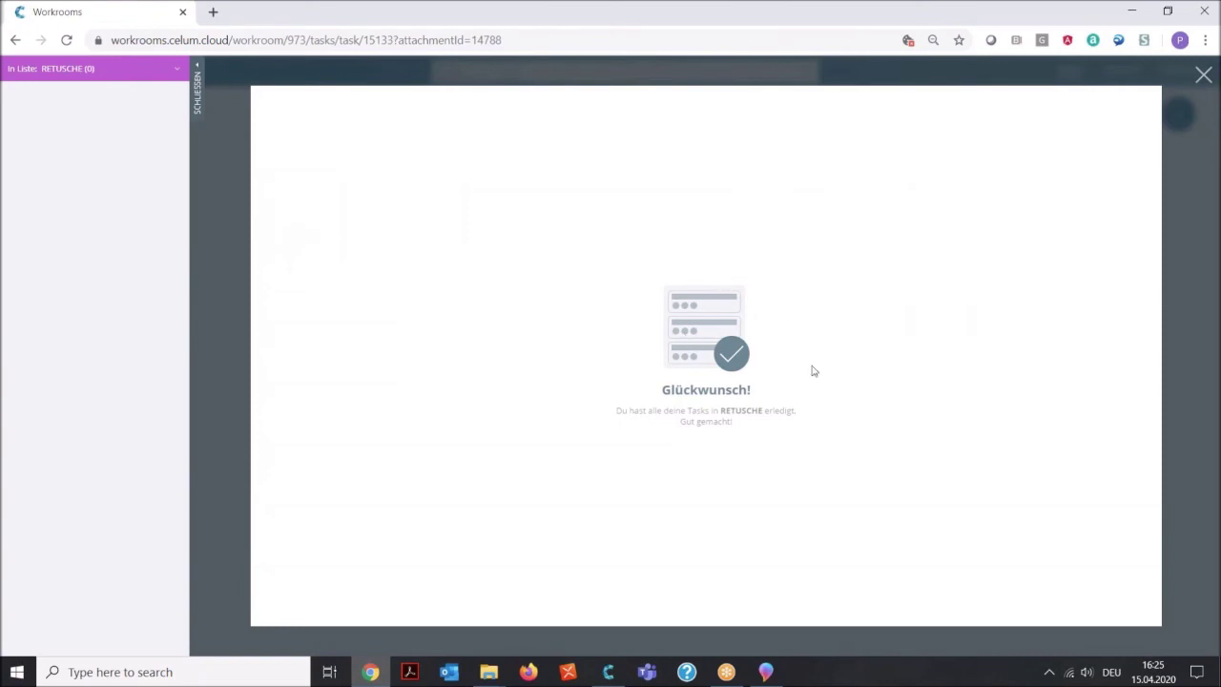
pyautogui.click(1203, 338)
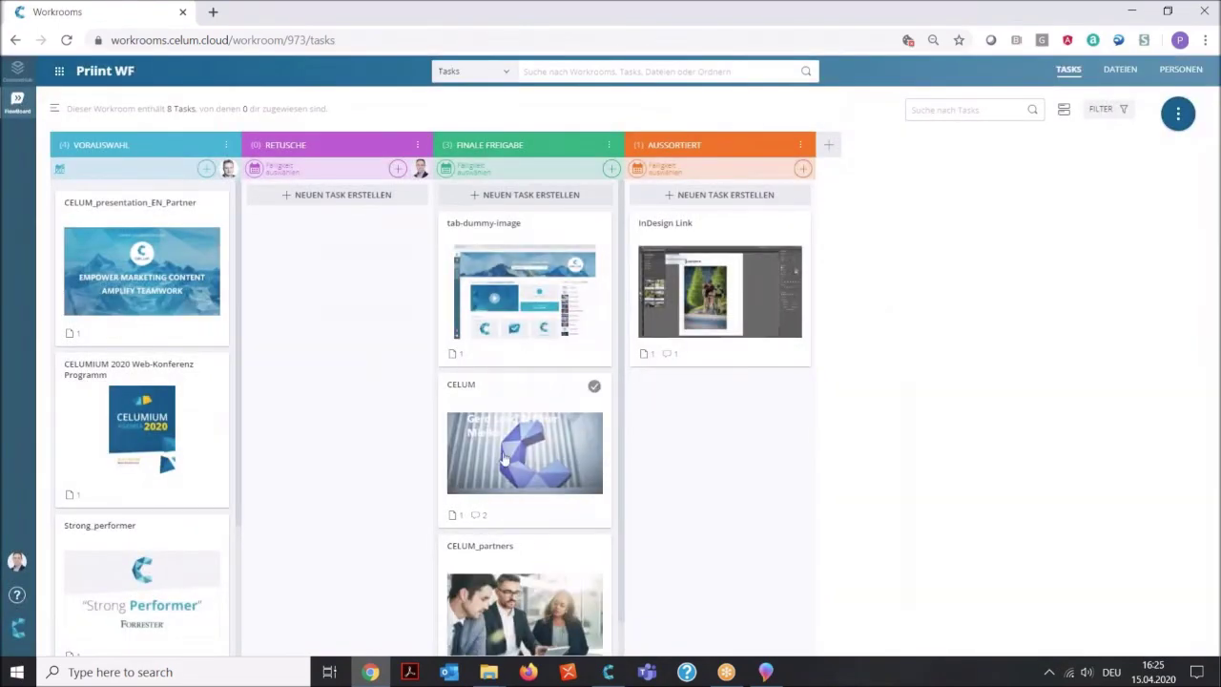
# End the Priint WF workroom via its actions menu with Workroom beenden and confirm.
pyautogui.scroll(-1, 505, 459)
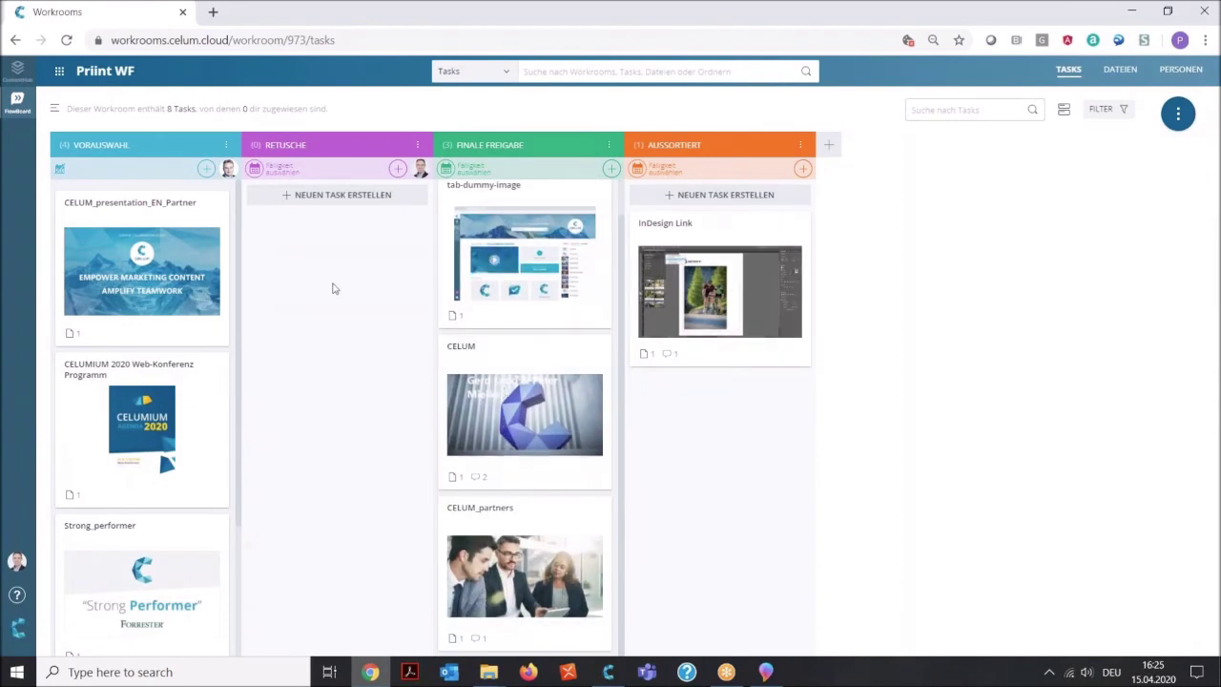
pyautogui.scroll(-1, 106, 430)
pyautogui.scroll(2, 104, 428)
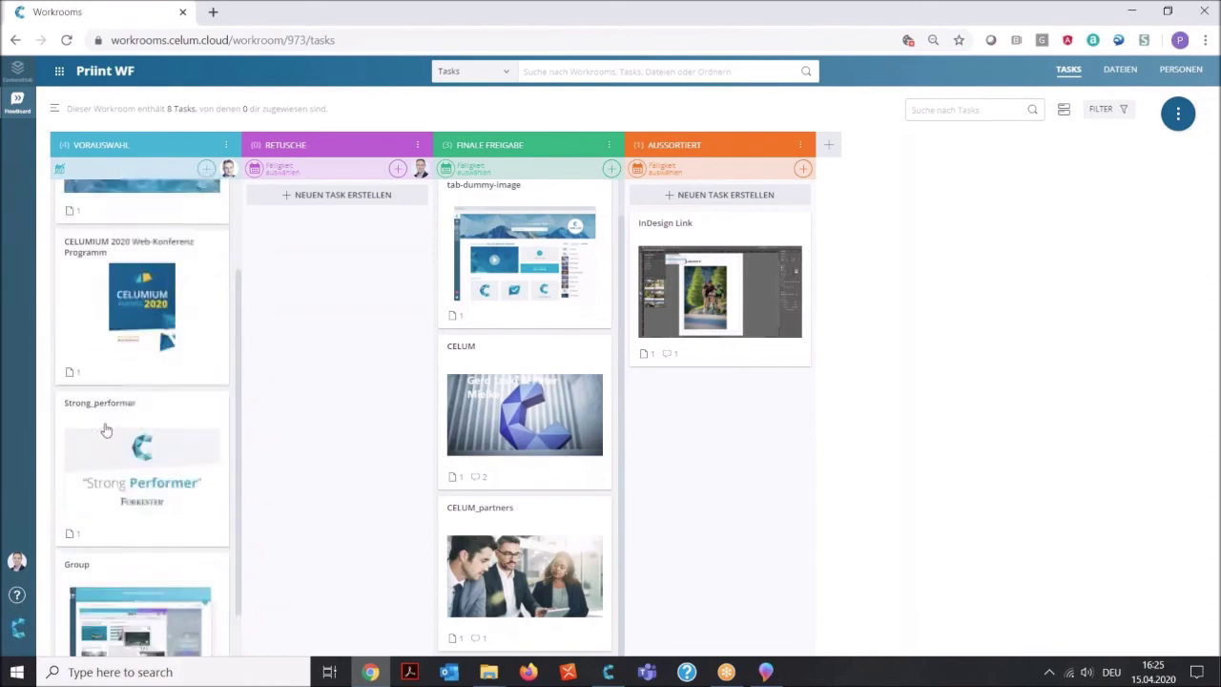
pyautogui.scroll(-2, 136, 480)
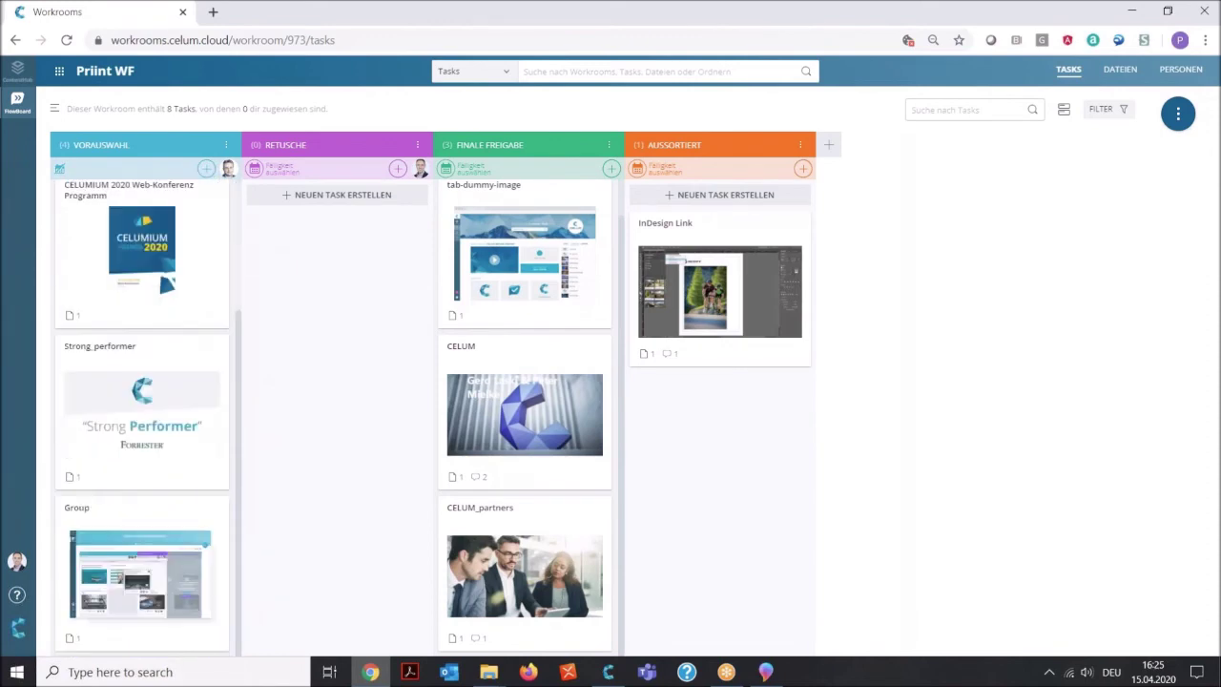
pyautogui.scroll(2, 153, 286)
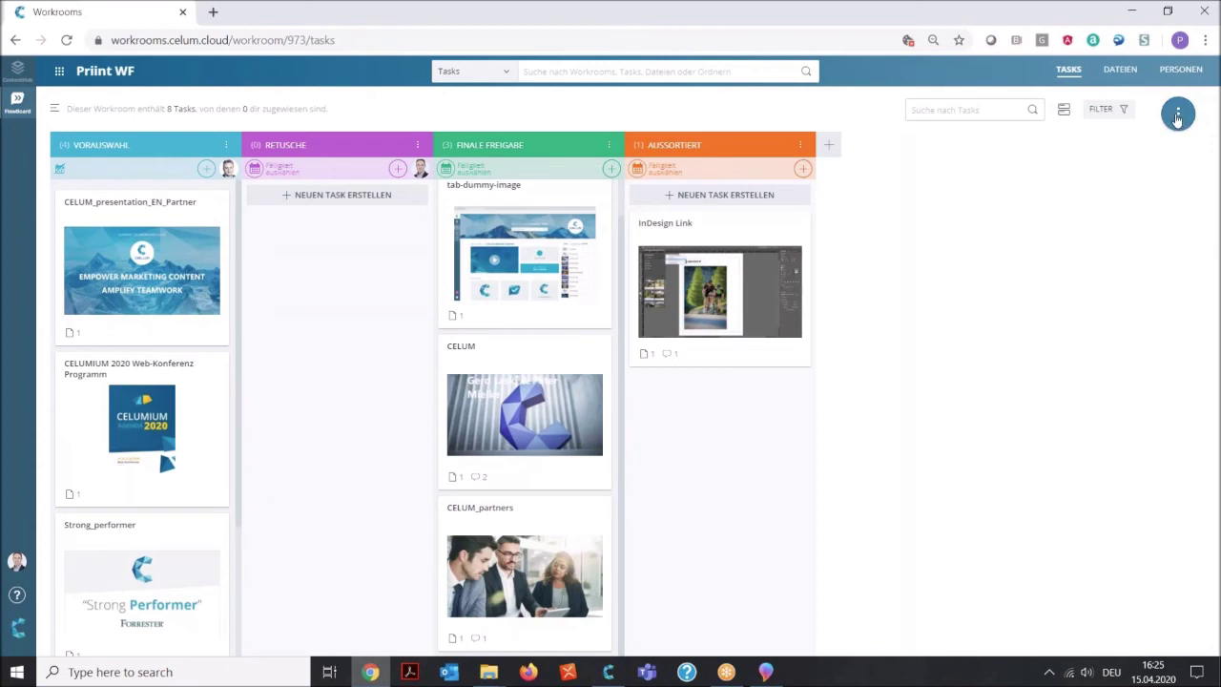
pyautogui.click(1177, 114)
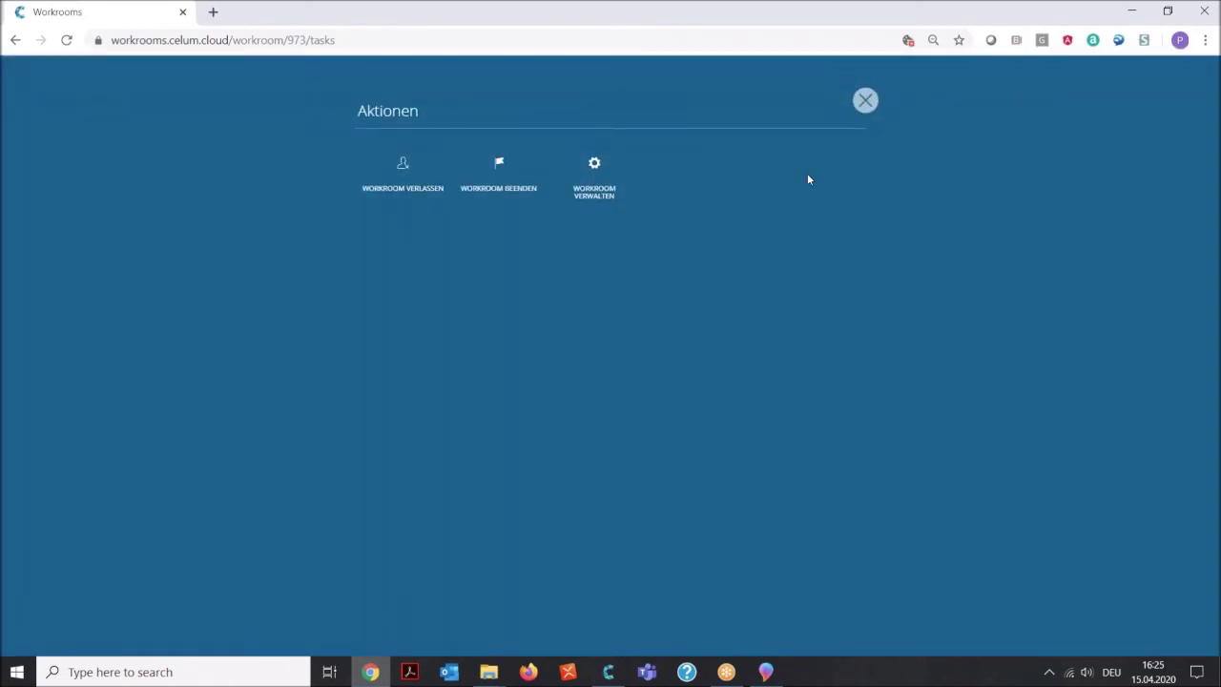
pyautogui.click(498, 164)
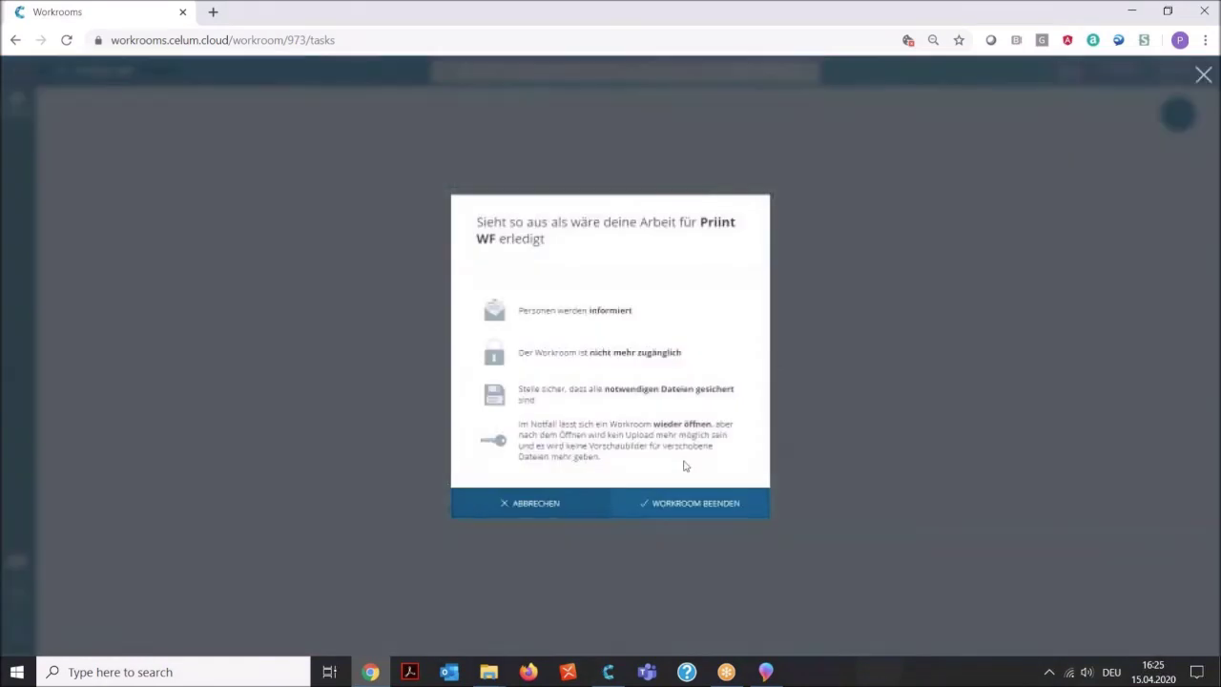
pyautogui.click(671, 504)
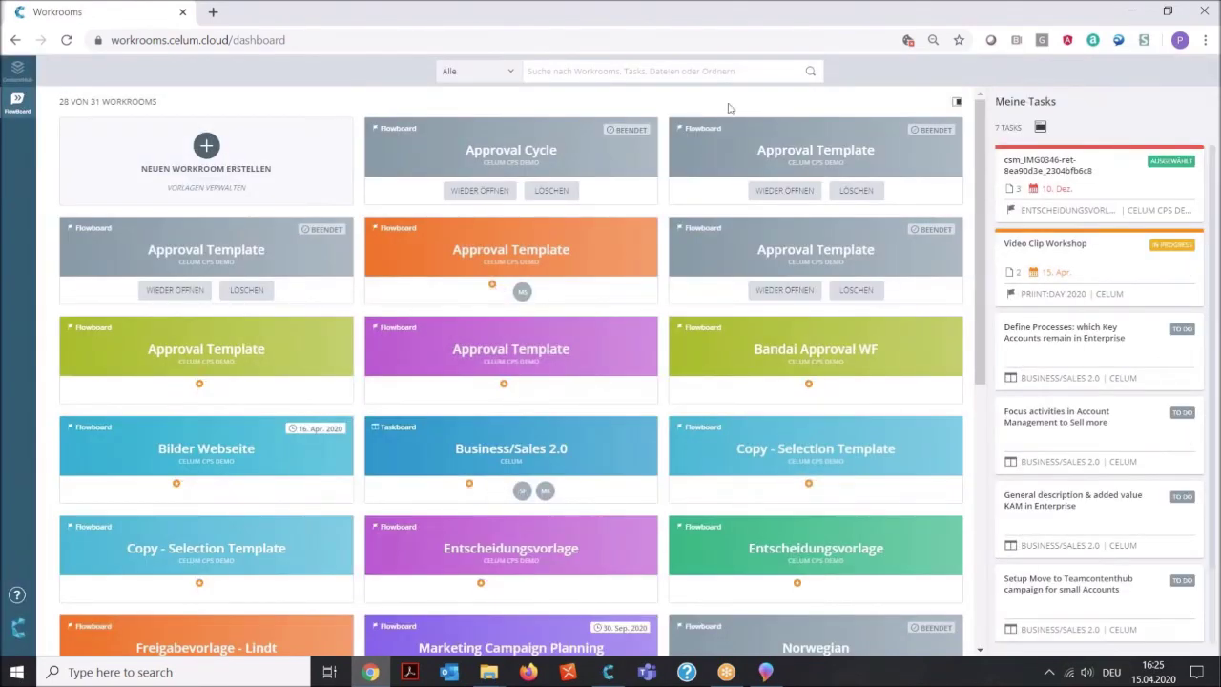
# Collapse the Meine Tasks list and open the local Freigegebene Medien folder from CELUM App.
pyautogui.click(956, 101)
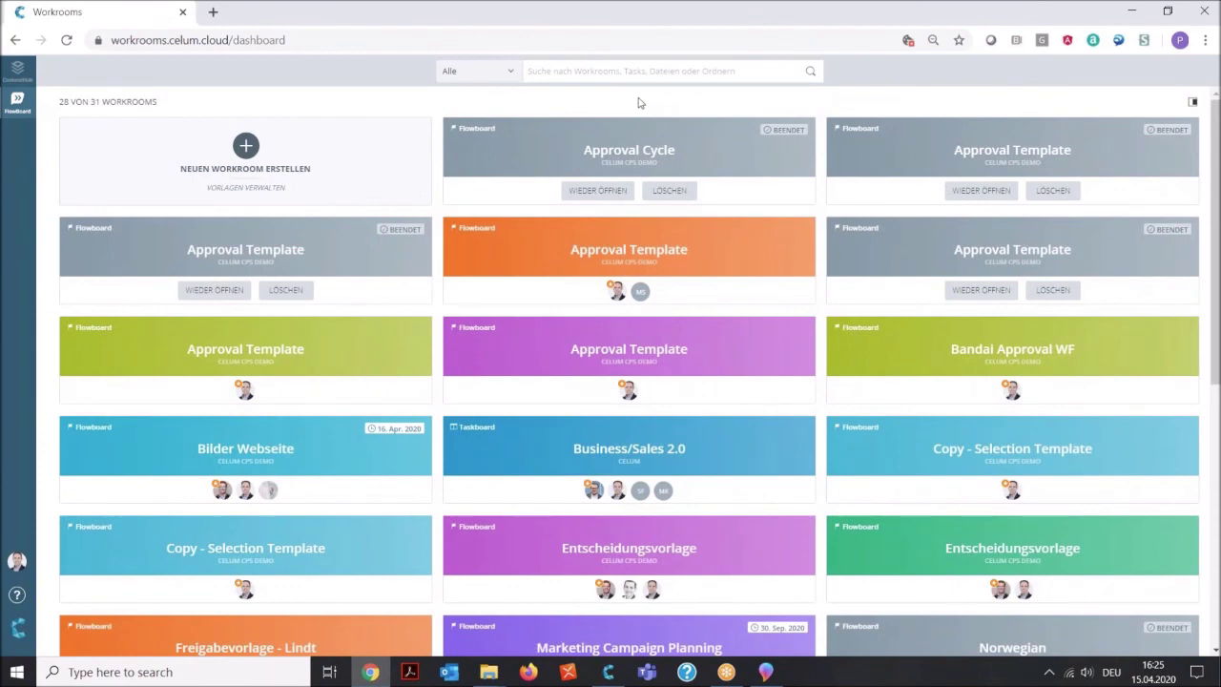
pyautogui.click(608, 672)
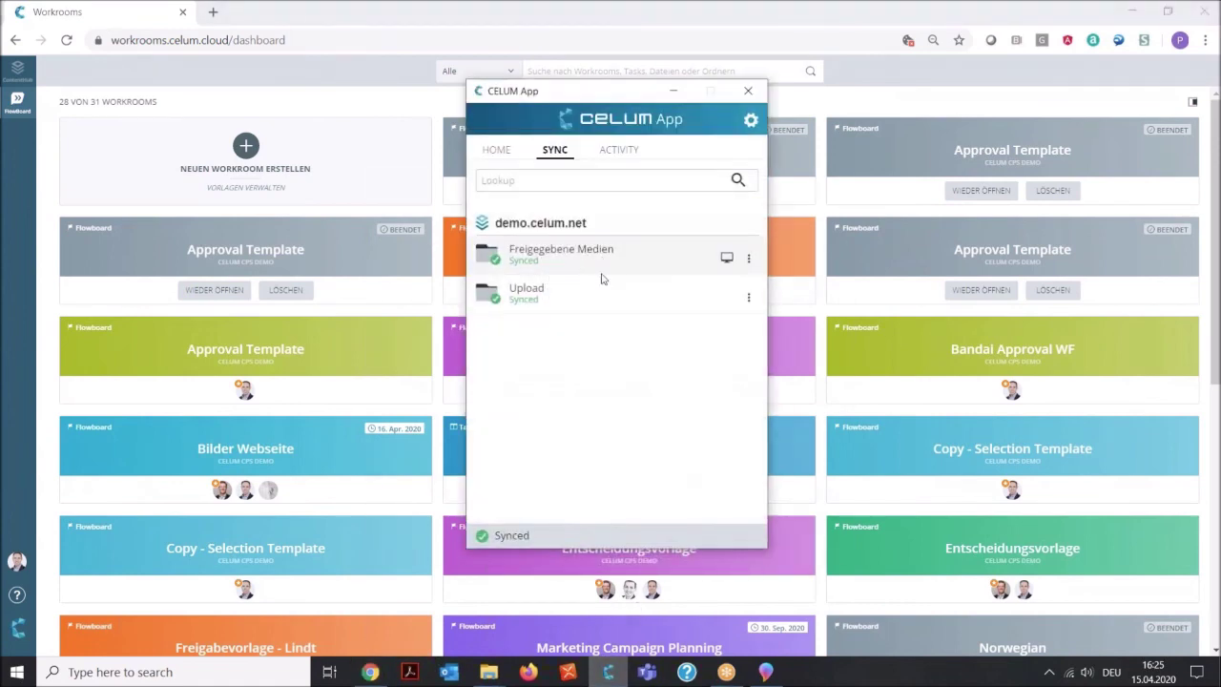
pyautogui.click(728, 260)
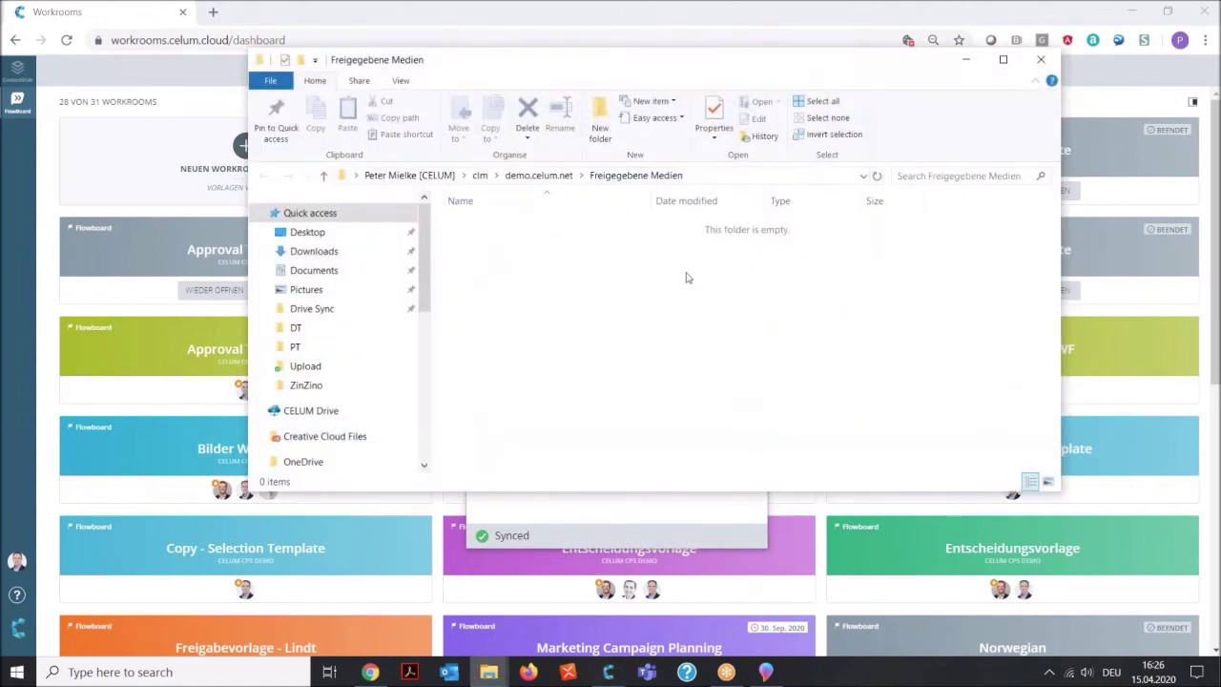
# Close the empty folder and CELUM App, then switch to the demo.celum.net ContentHub.
pyautogui.click(968, 62)
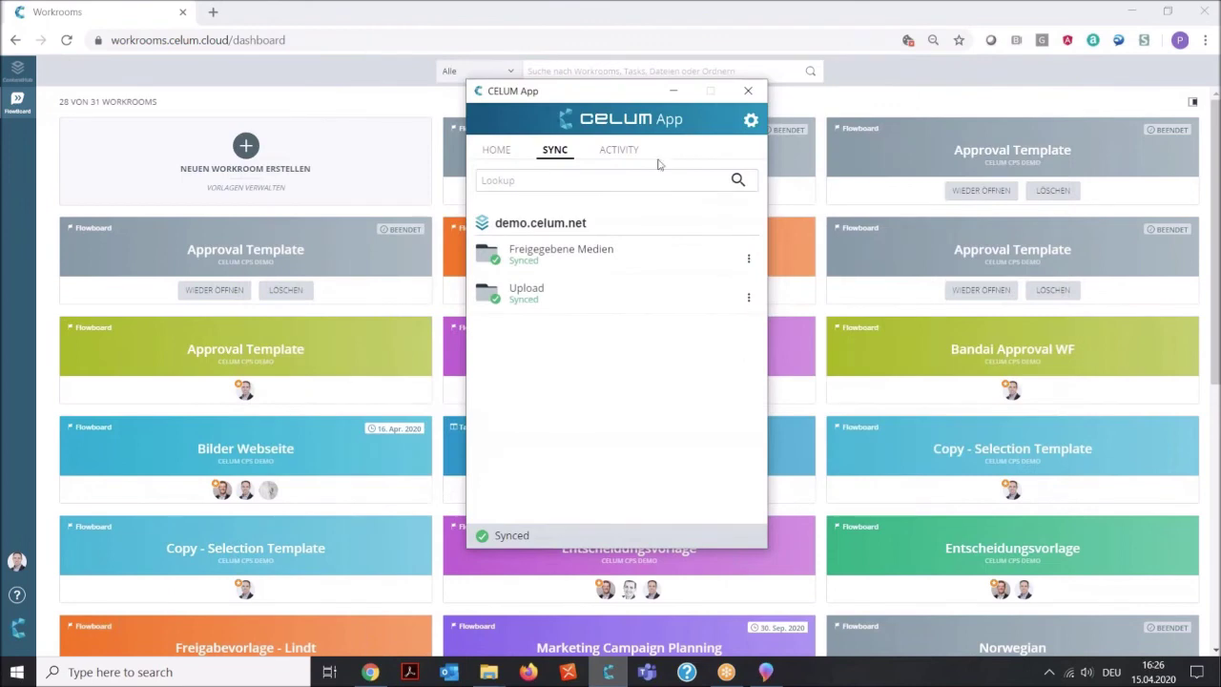
pyautogui.click(674, 91)
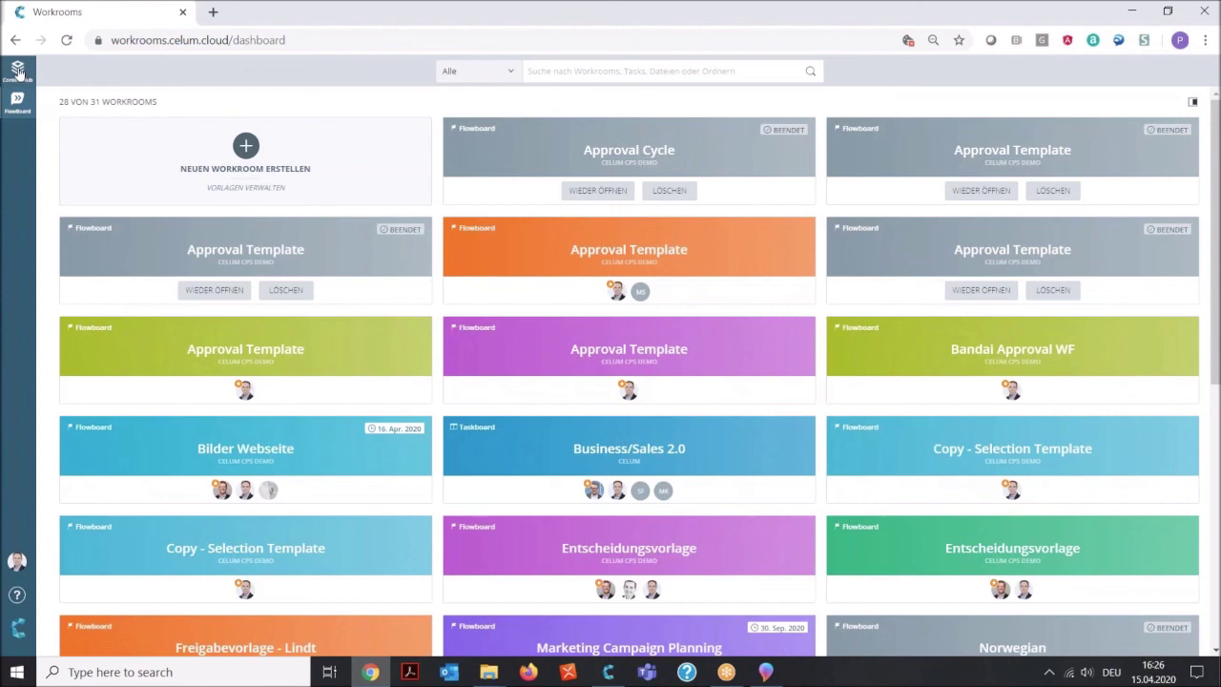
pyautogui.click(17, 72)
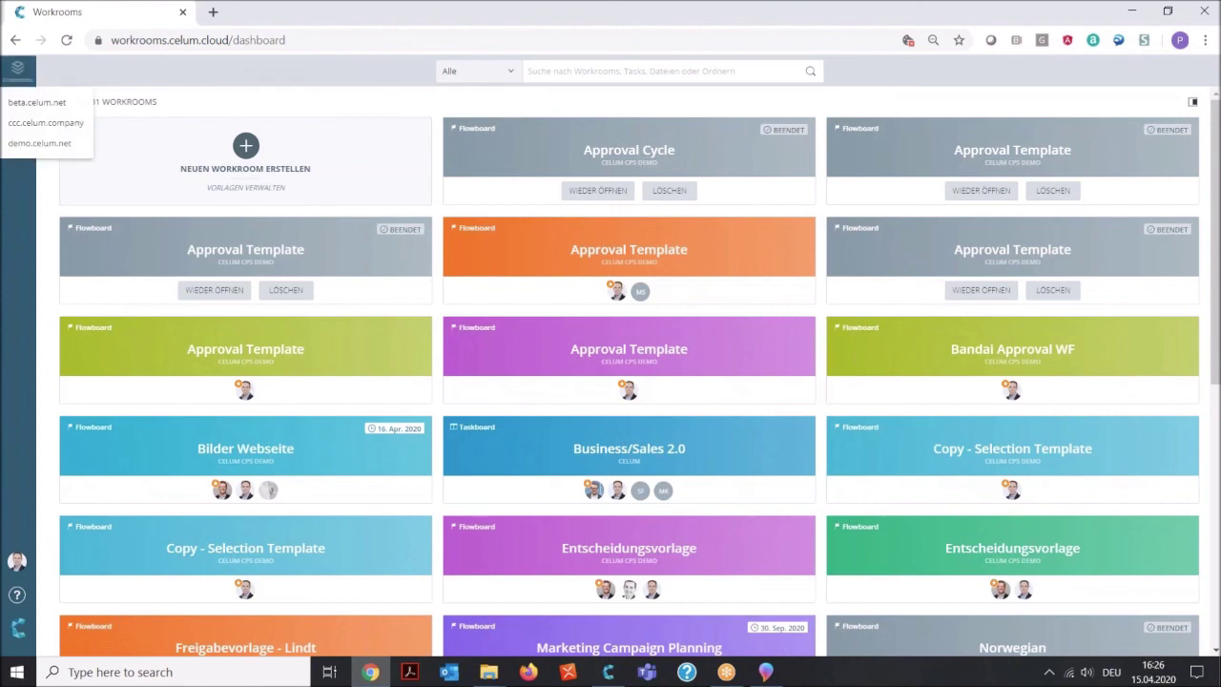
pyautogui.click(43, 143)
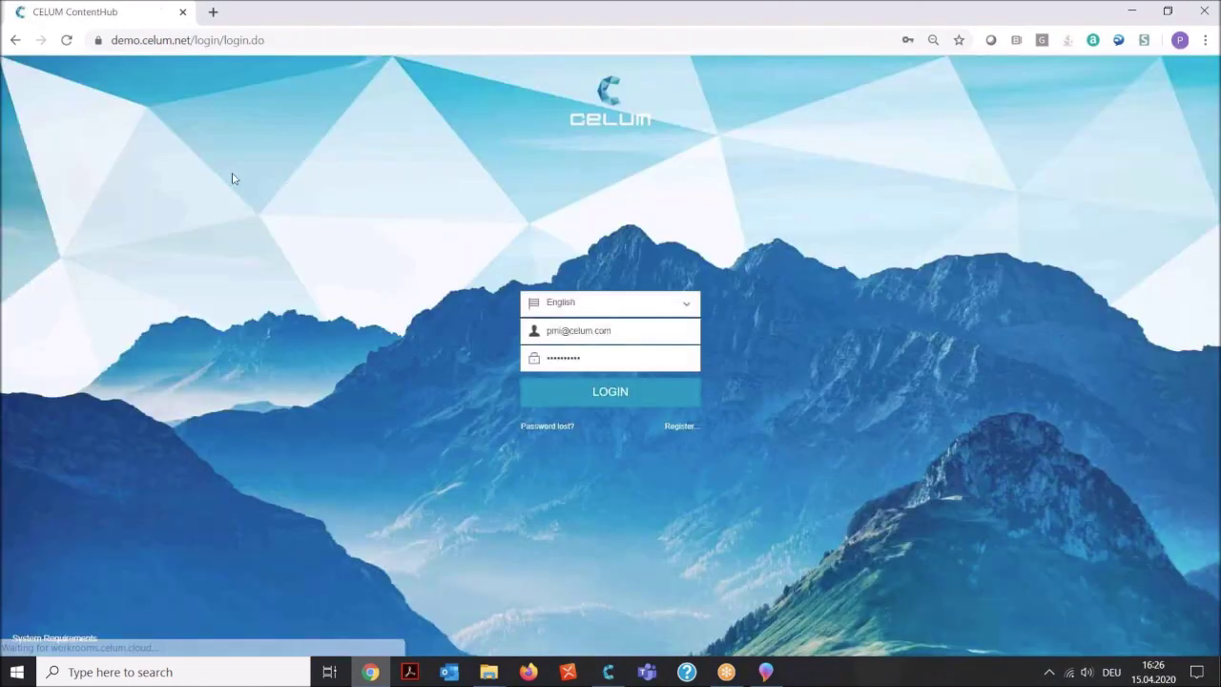
# Log in to ContentHub and open the Sandbox's Freigegebene Medien collection showing its three images.
pyautogui.click(617, 396)
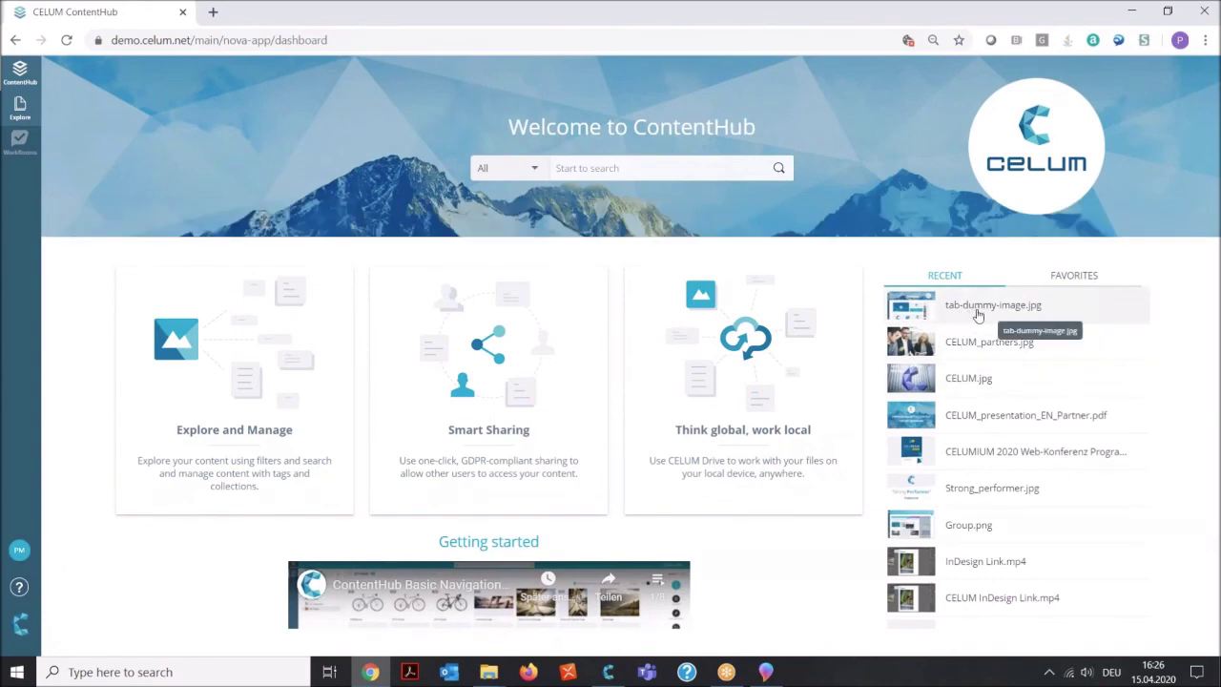
pyautogui.click(20, 108)
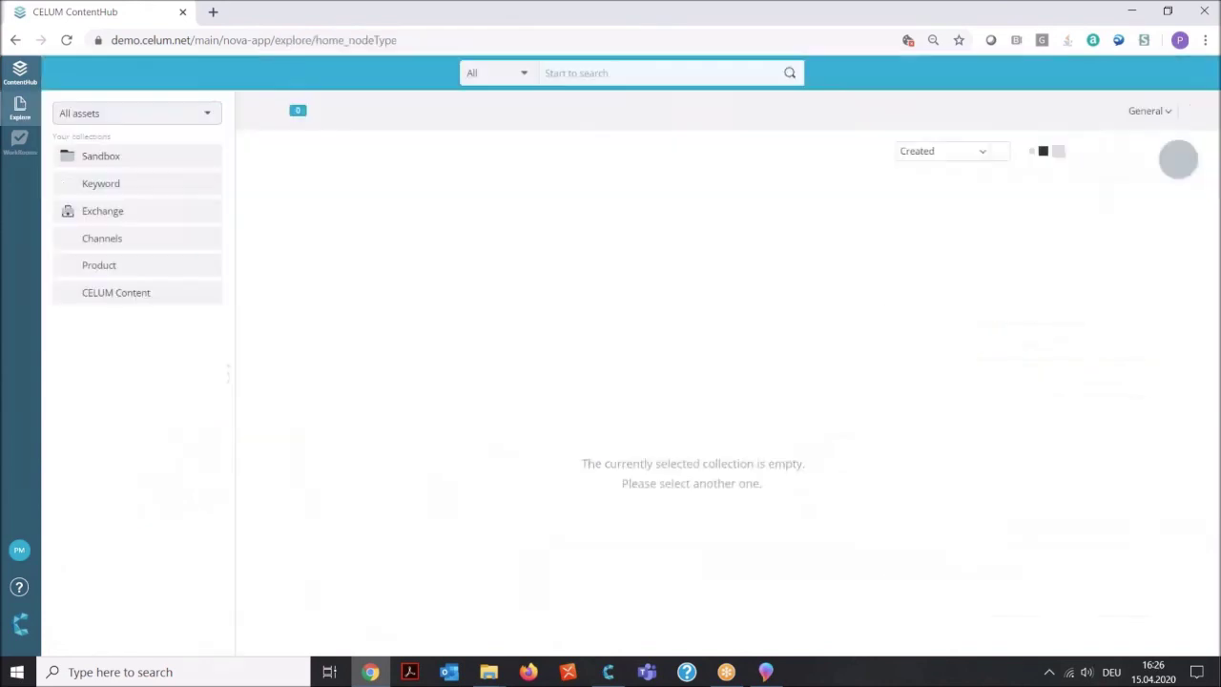
pyautogui.click(164, 162)
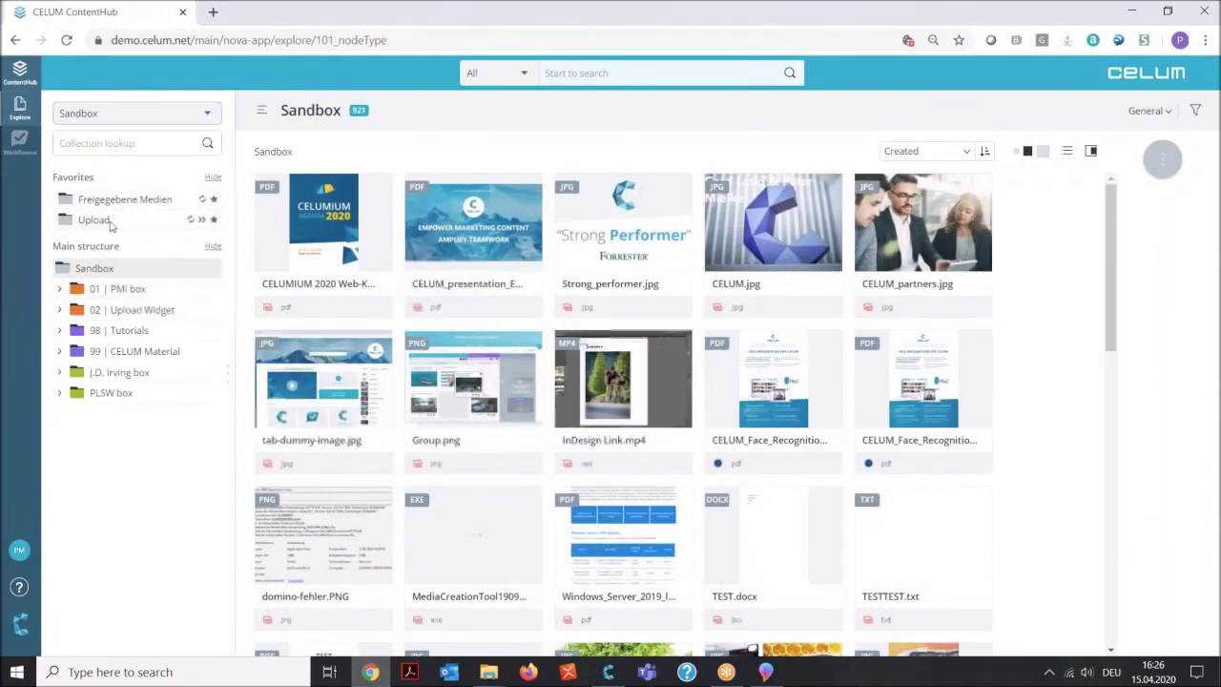
pyautogui.click(125, 200)
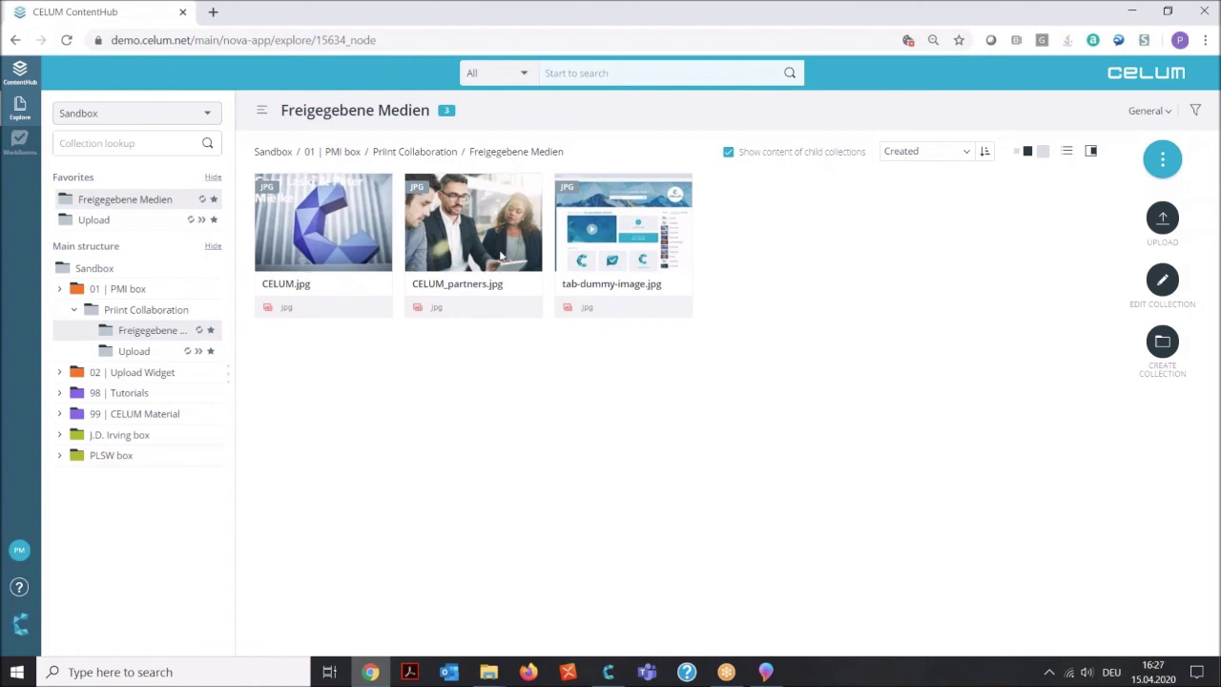
# Minimise the browser and open the local Freigegebene Medien folder from the CELUM App sync window.
pyautogui.click(1131, 11)
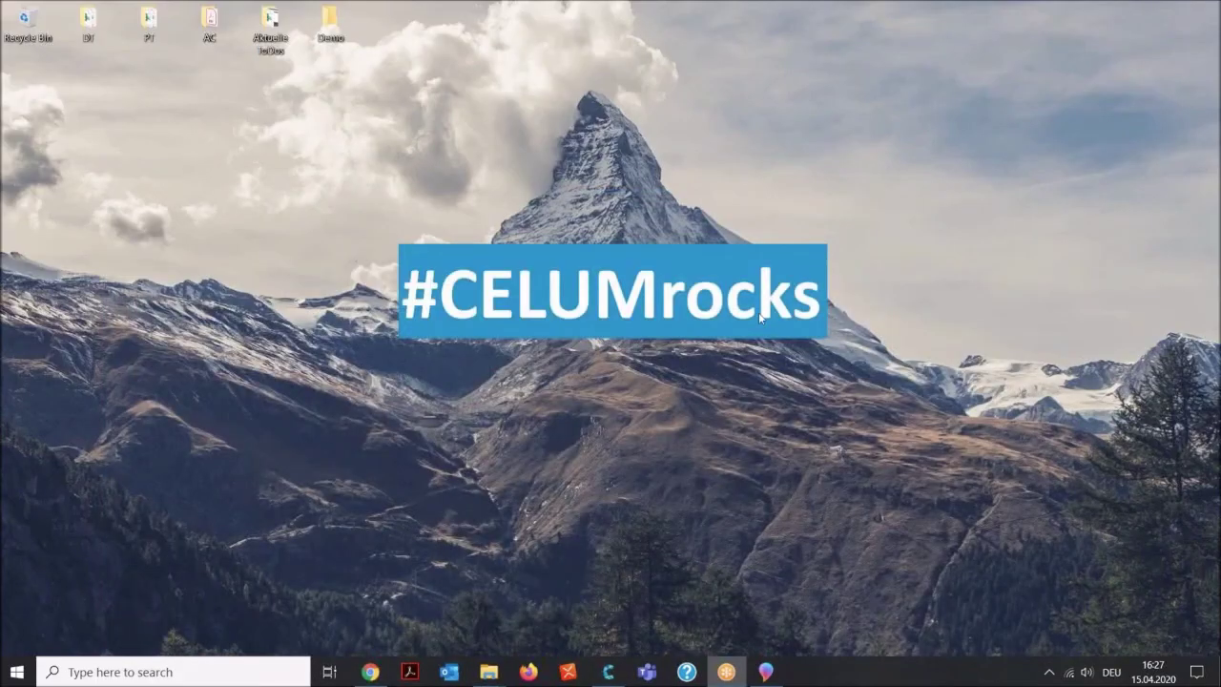
pyautogui.click(607, 671)
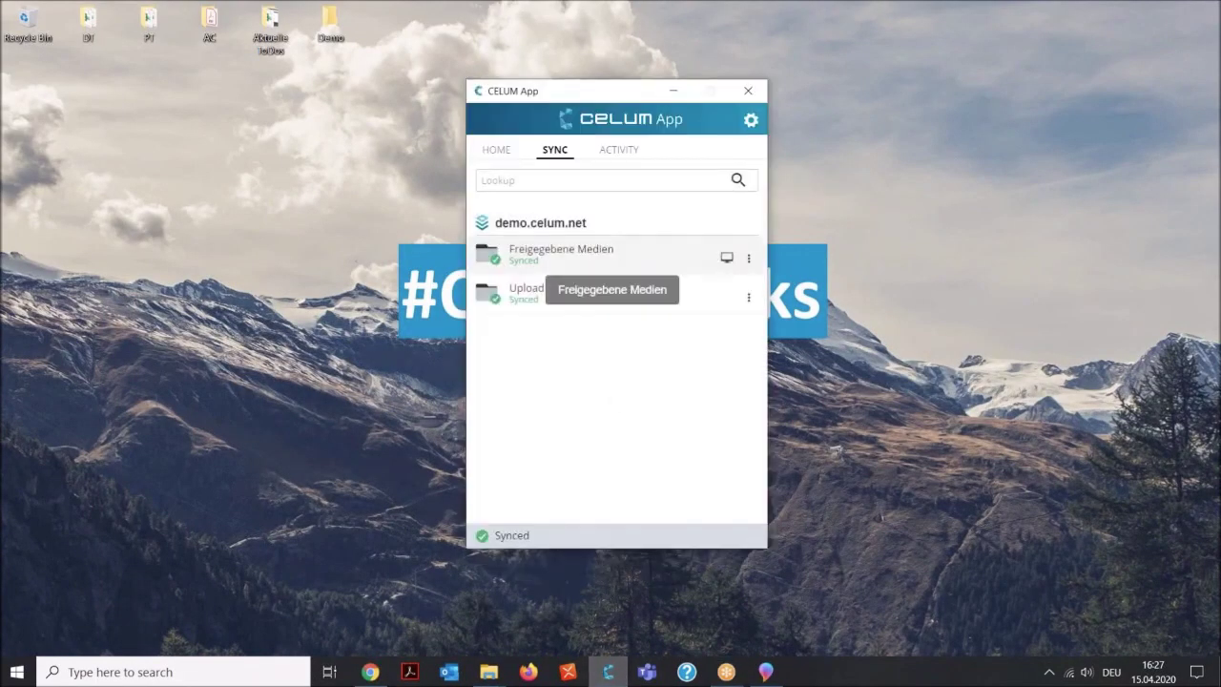
pyautogui.click(731, 260)
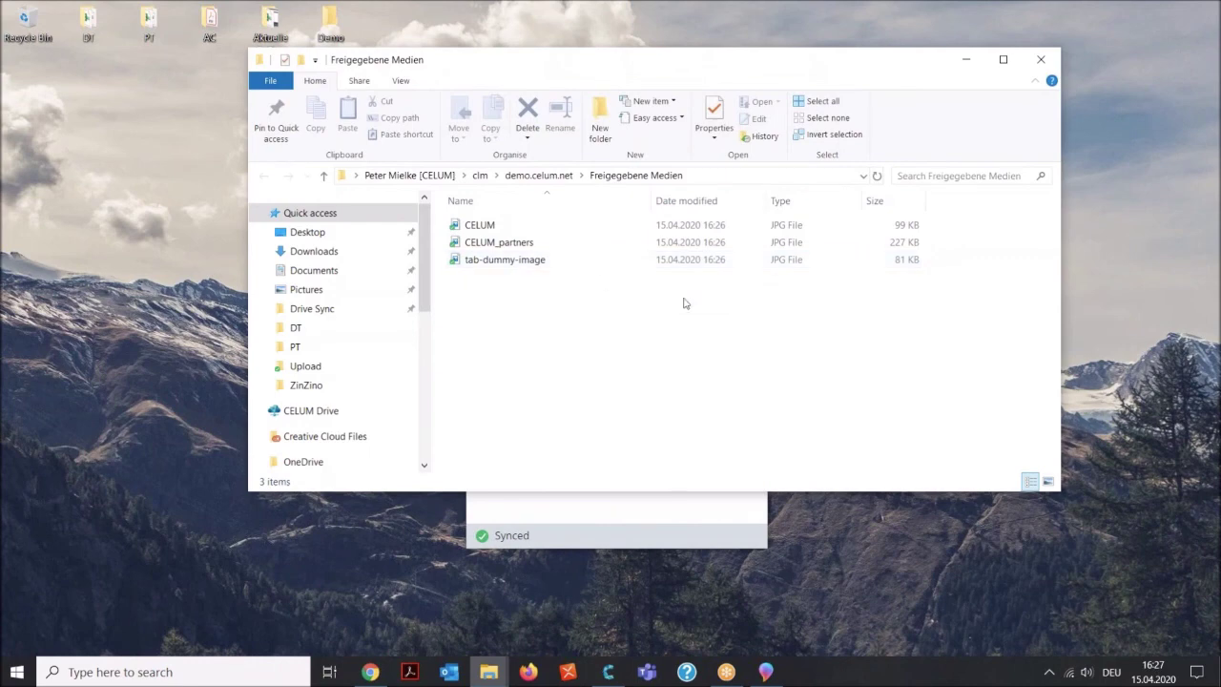
# Show the folder as large icons and drag CELUM, CELUM_partners and tab-dummy-image onto the desktop.
pyautogui.rightClick(589, 309)
pyautogui.moveTo(679, 318)
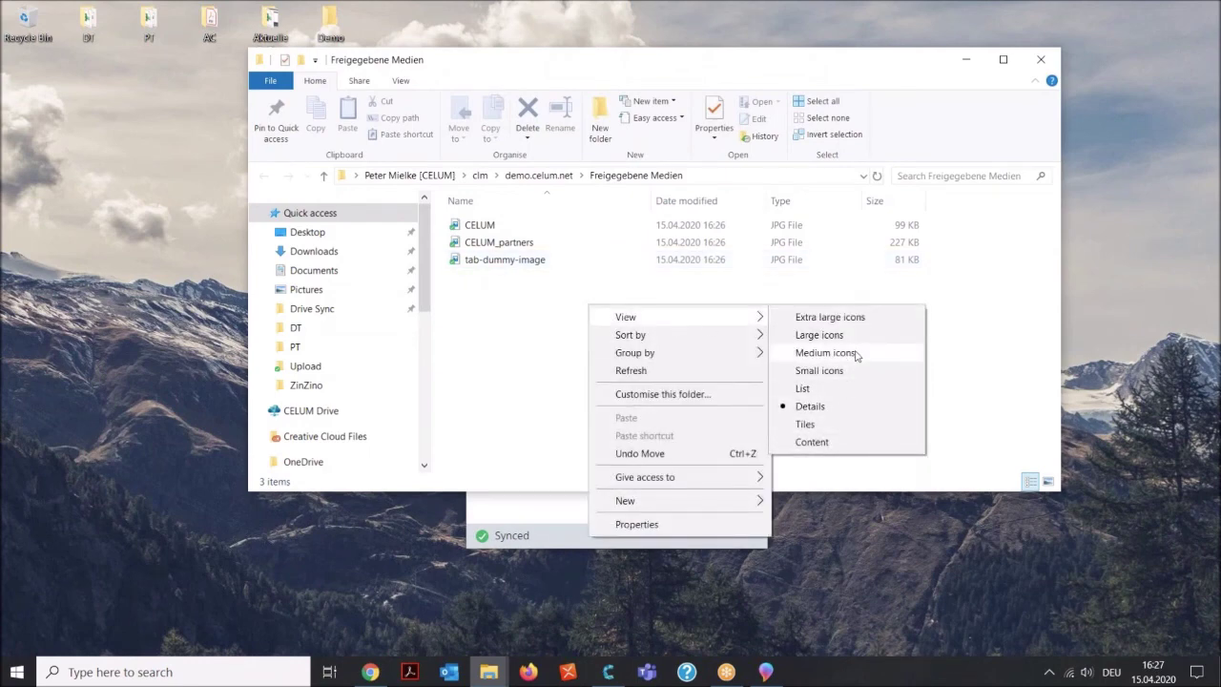
pyautogui.click(831, 336)
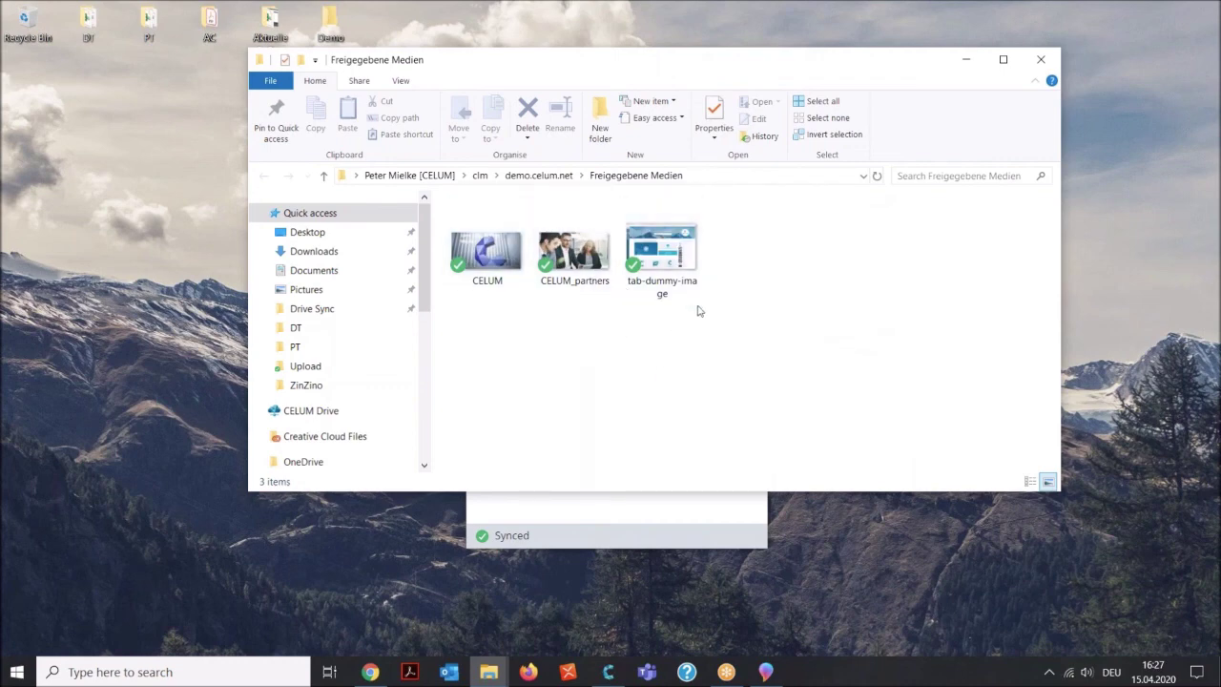
pyautogui.moveTo(692, 306); pyautogui.dragTo(104, 143)
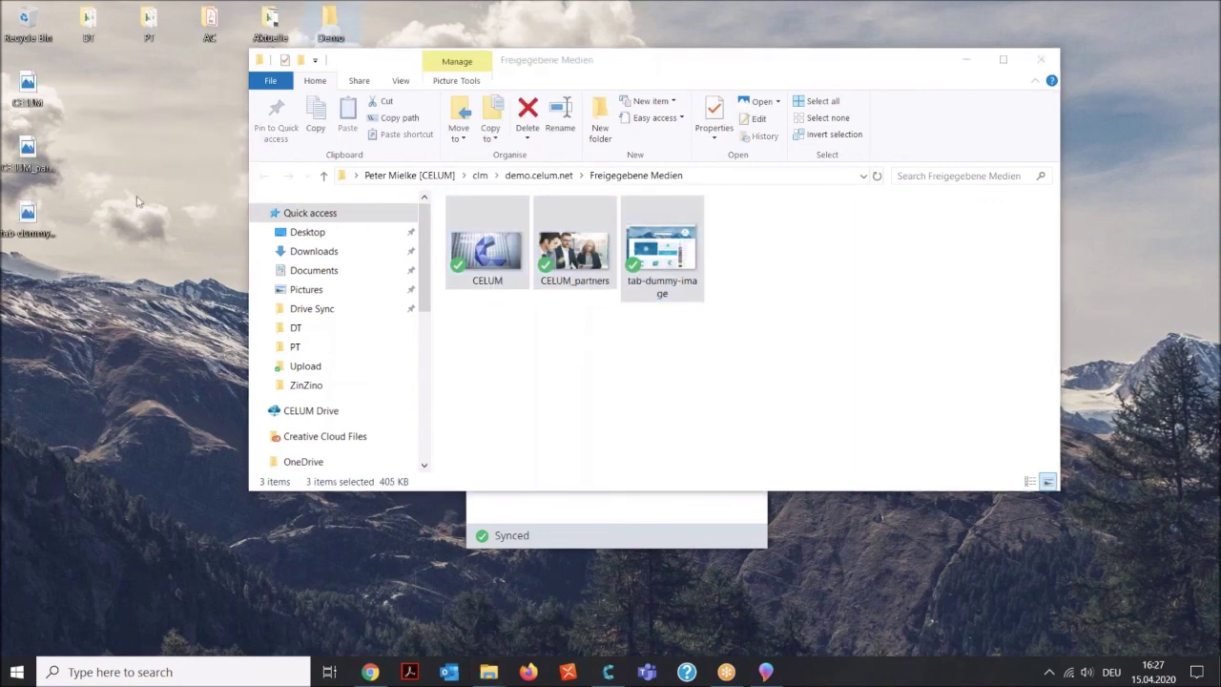
# Minimise the emptied folder and place the CELUM App sync status window at the top-right.
pyautogui.click(966, 59)
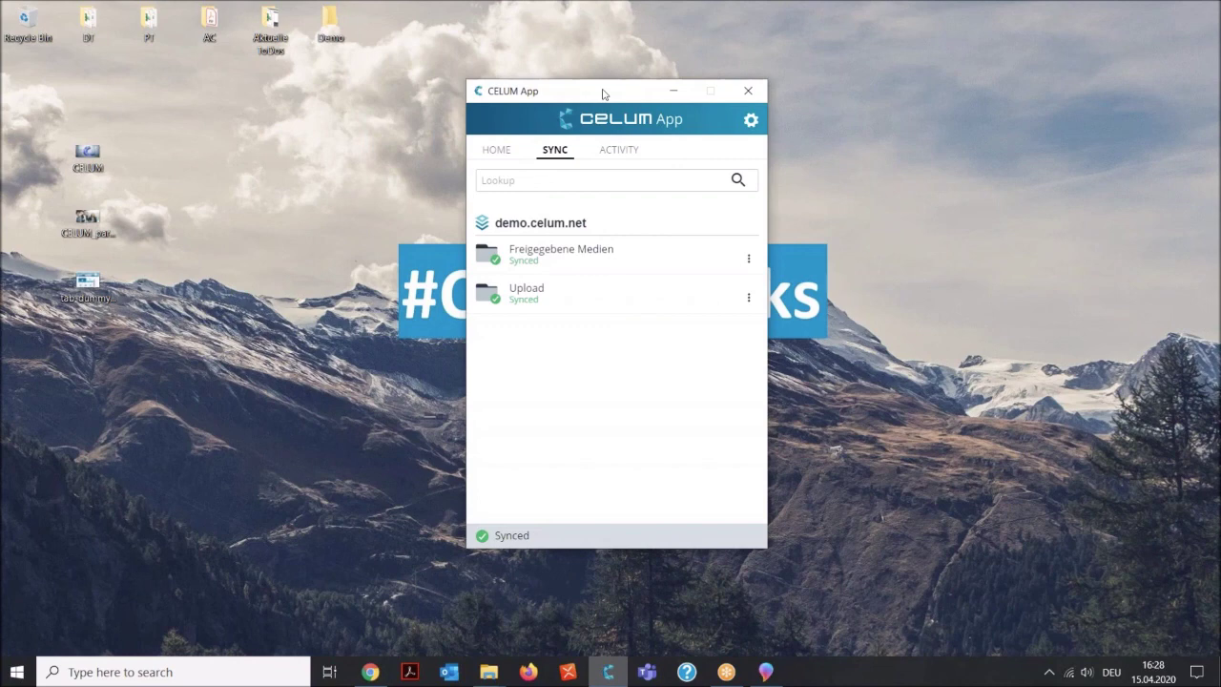
pyautogui.moveTo(616, 88); pyautogui.dragTo(1027, 15)
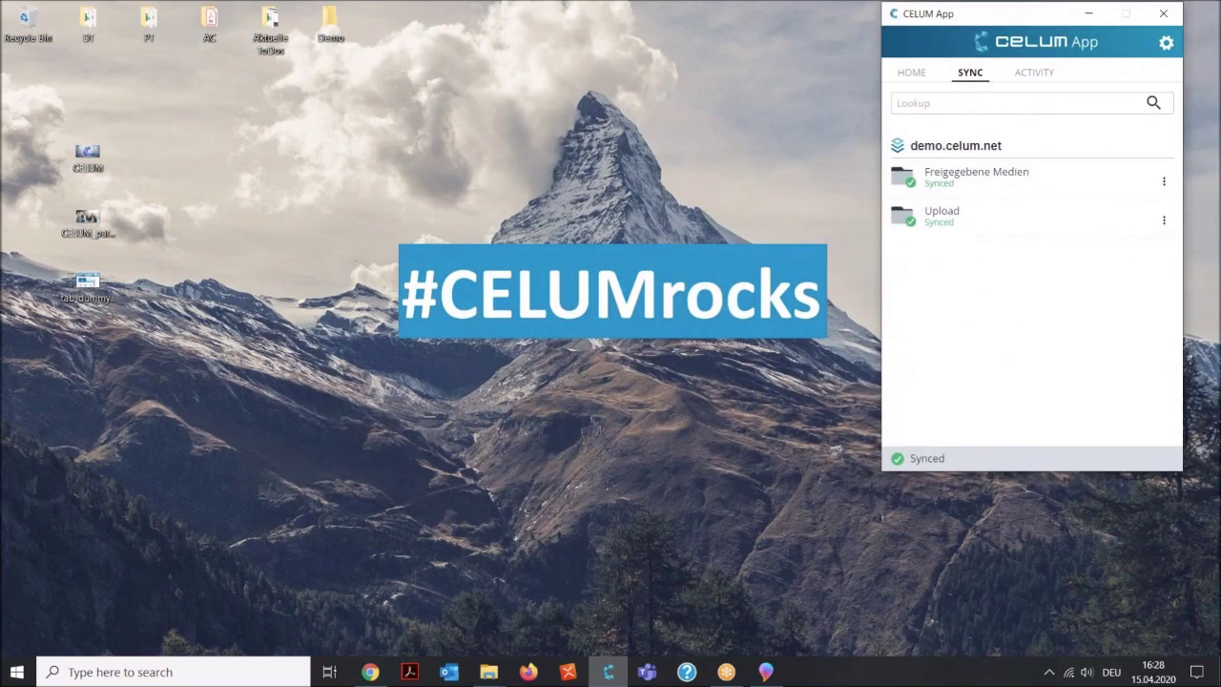